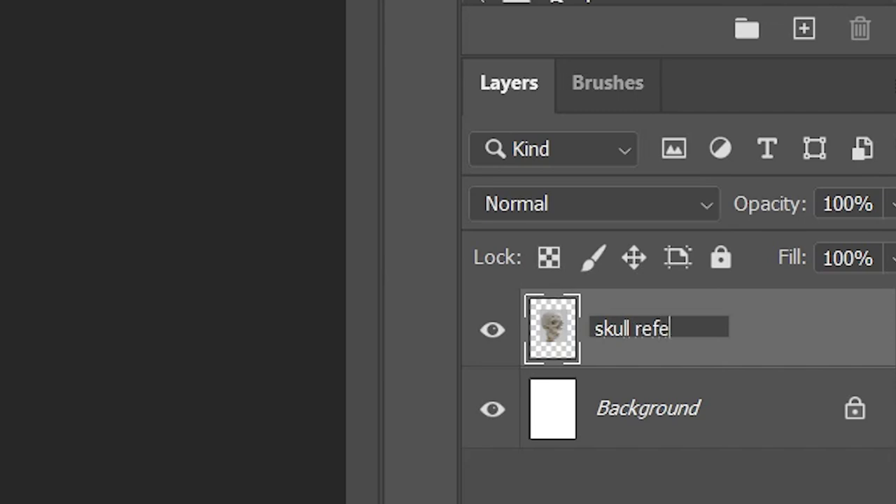
- Confirm the photo layer's name "skull referance" and add a new layer above it named "skull outline"
key(Return)
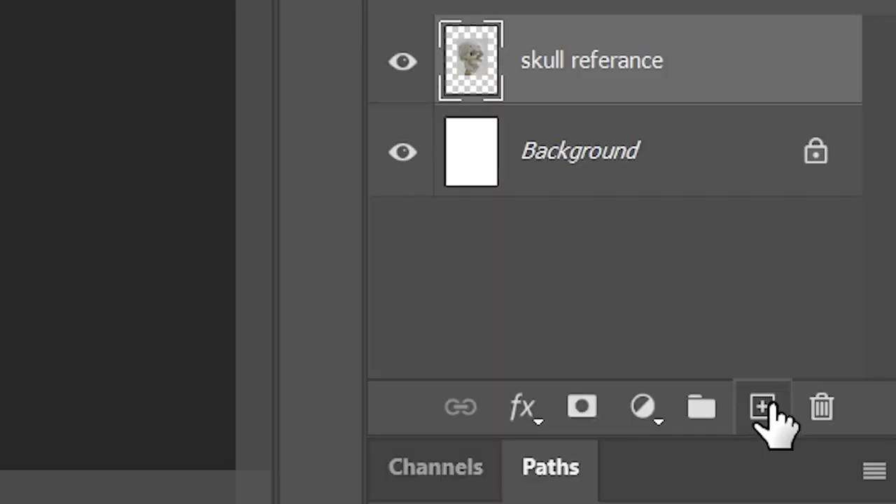
click(774, 406)
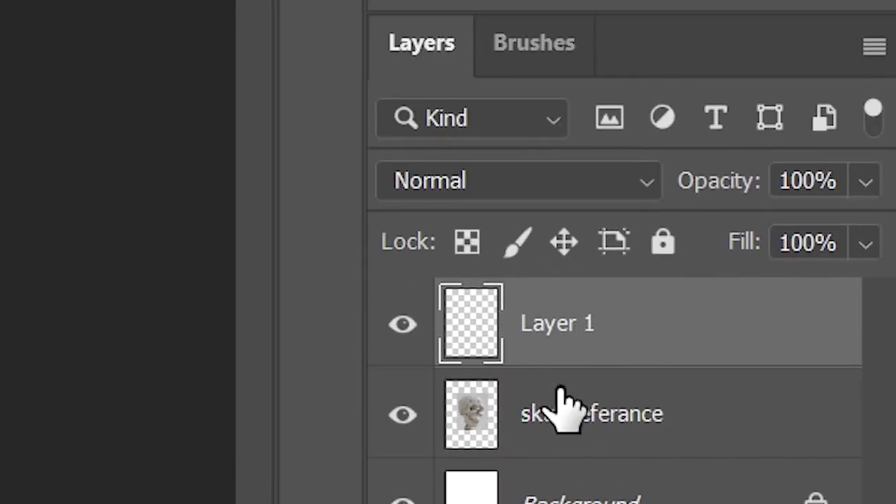
double_click(564, 328)
text(skull outline)
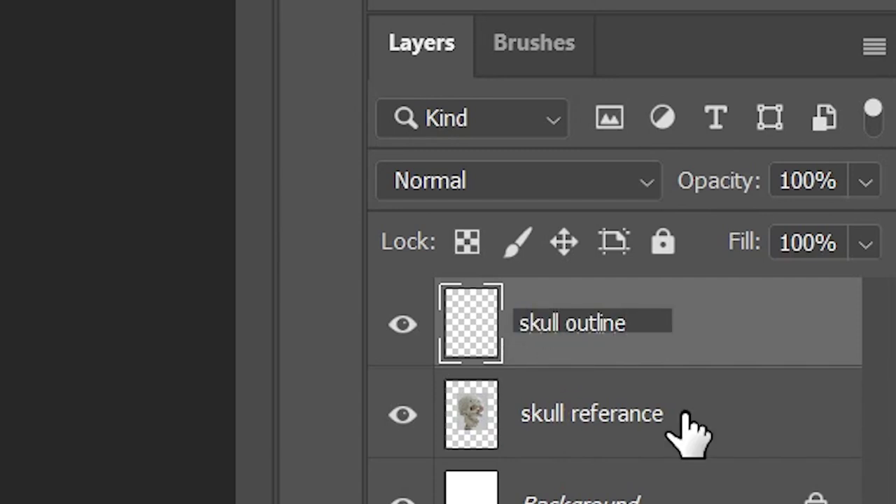
key(Return)
- Activate the Curvature Pen Tool and open its path options
right_click(26, 176)
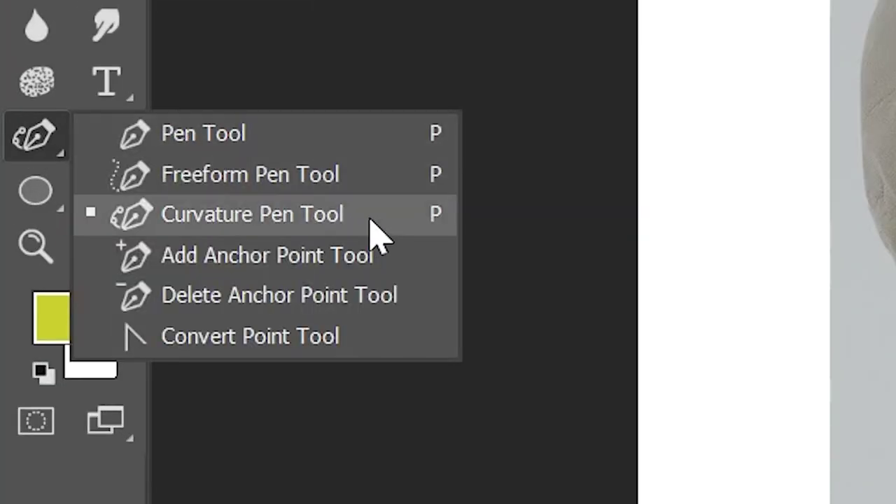
click(373, 234)
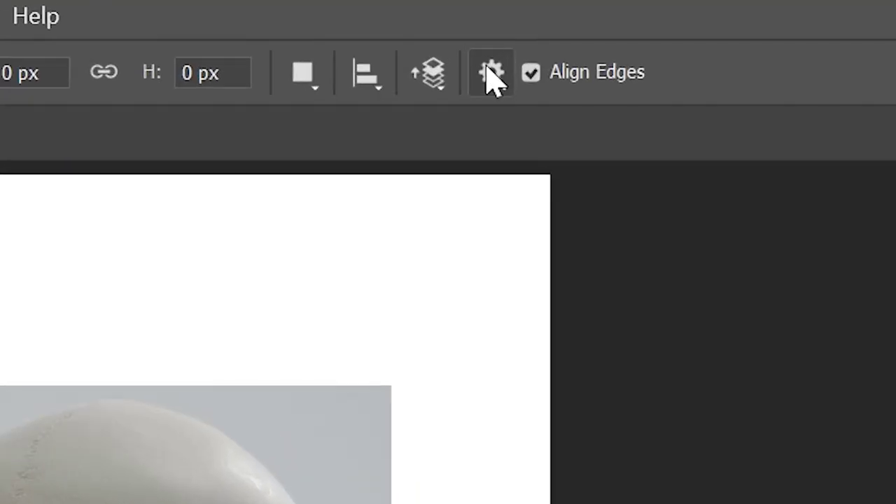
click(505, 28)
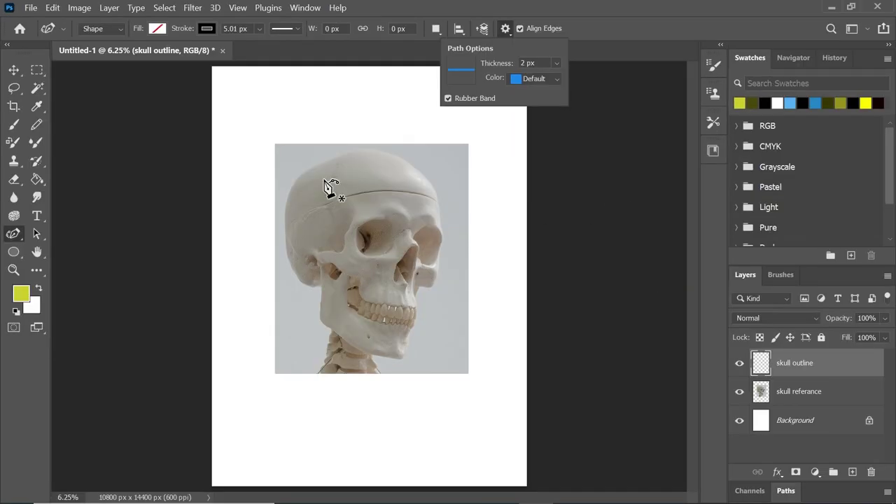
- Set the foreground color to black (000000)
click(14, 270)
click(403, 263)
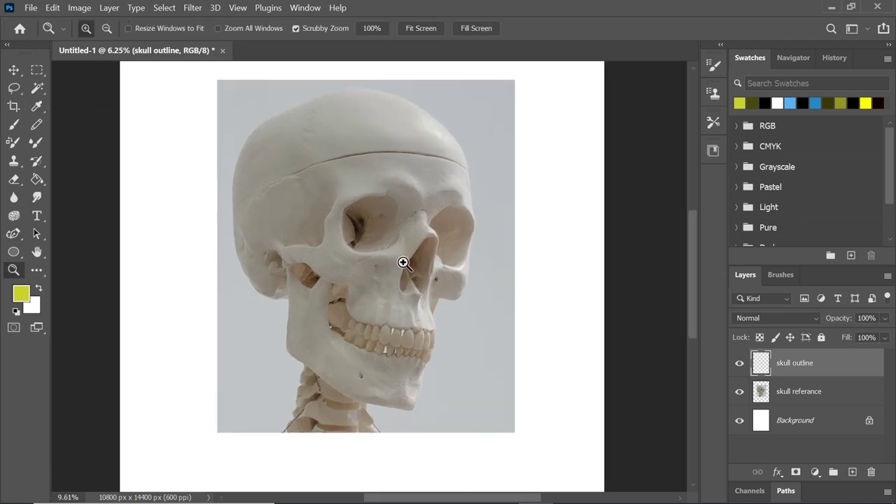
scroll(394, 237, up, 2)
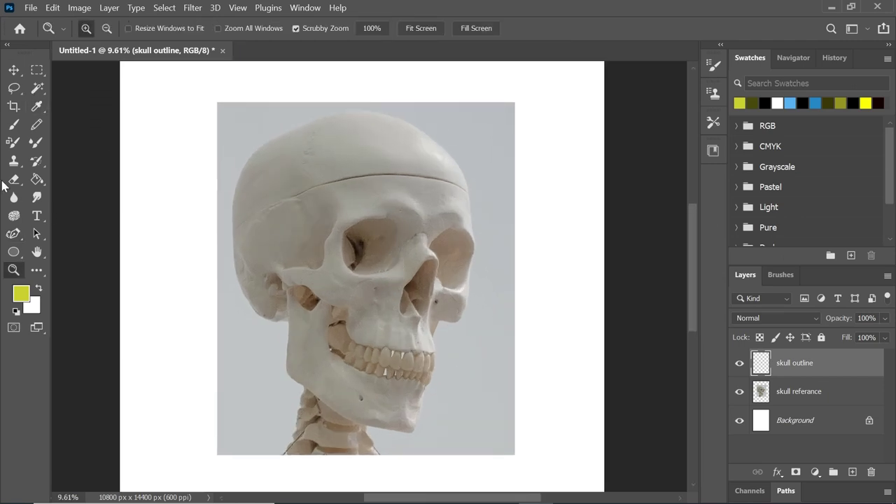
click(21, 294)
drag(521, 264, 355, 401)
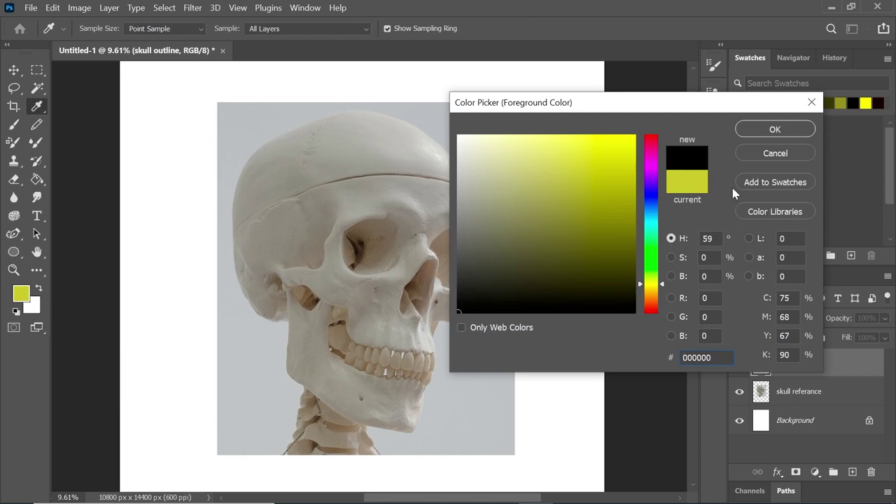
click(741, 130)
- Start a Curvature Pen shape at the jaw joint and trace around the base and up the back of the cranium
key(p)
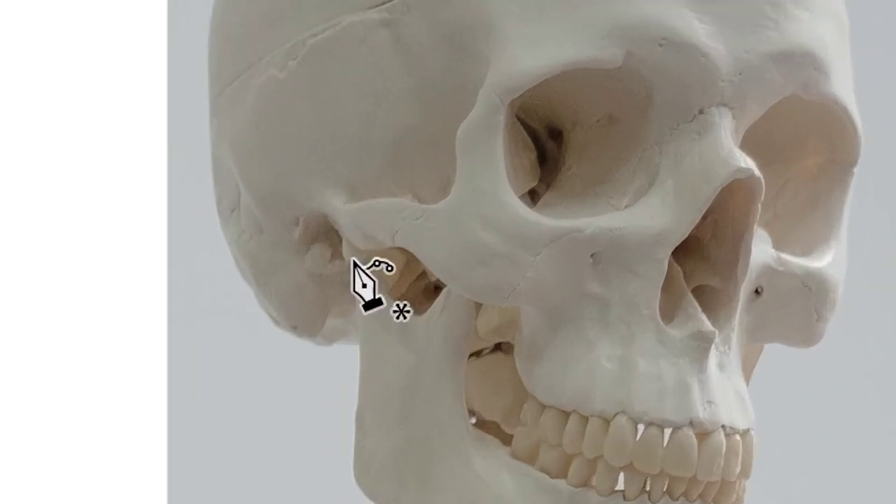
click(281, 281)
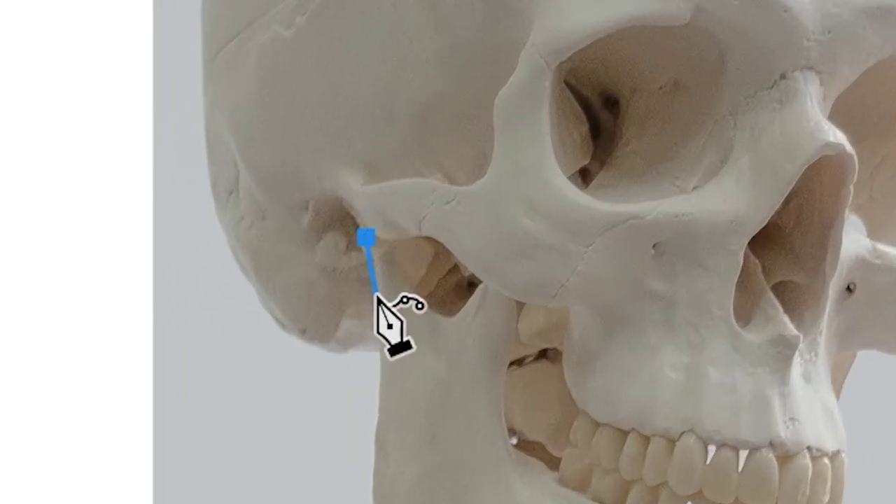
click(378, 296)
click(376, 346)
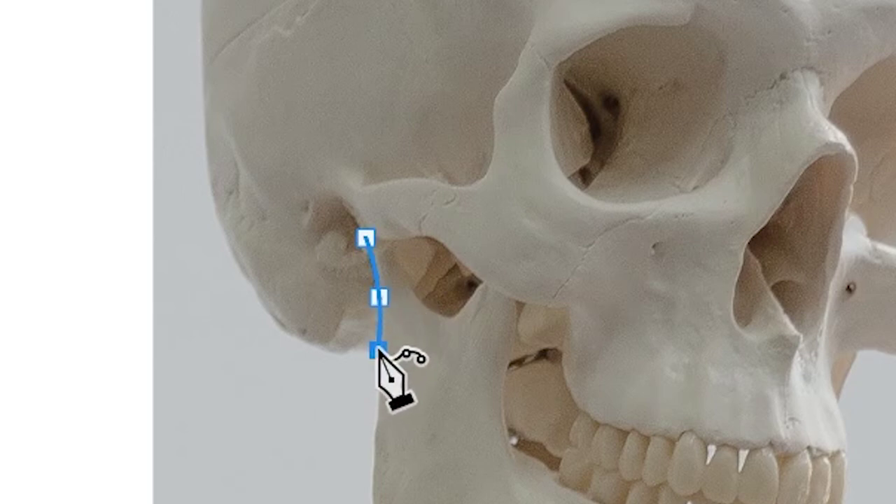
click(340, 353)
click(296, 338)
click(238, 264)
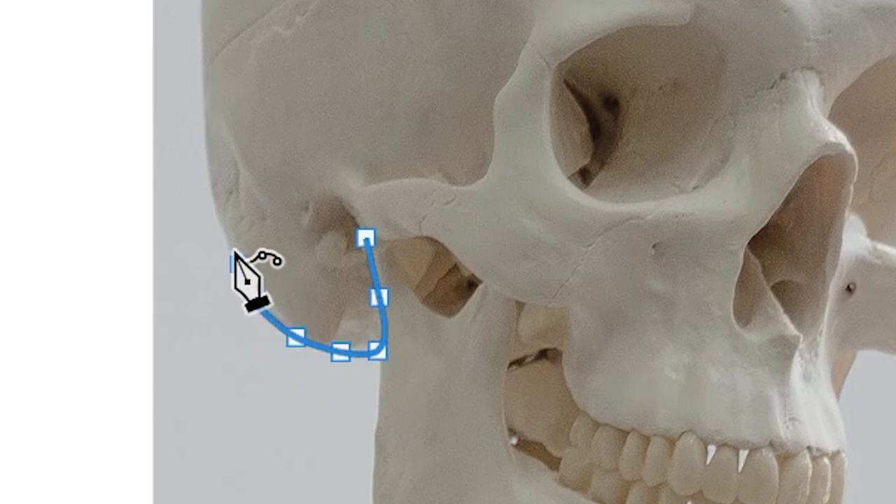
click(207, 152)
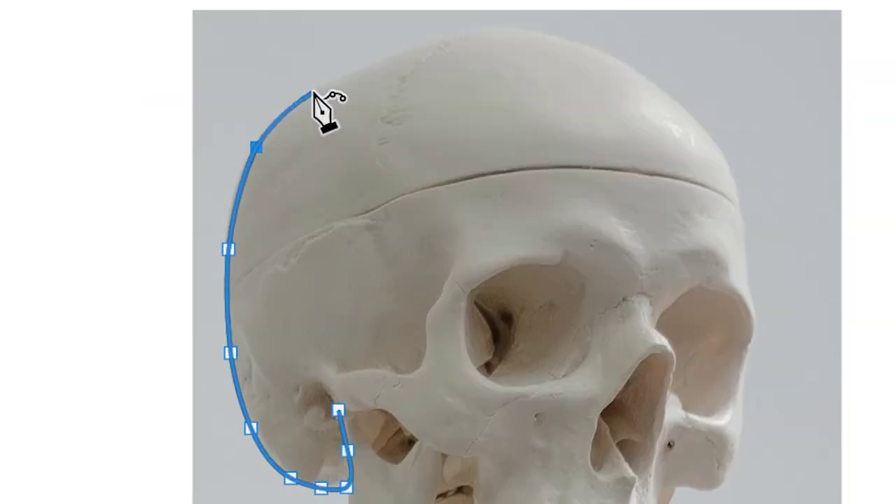
- Continue the skull outline over the crown and down the forehead to the brow beside the far eye socket
click(314, 91)
click(426, 44)
click(502, 30)
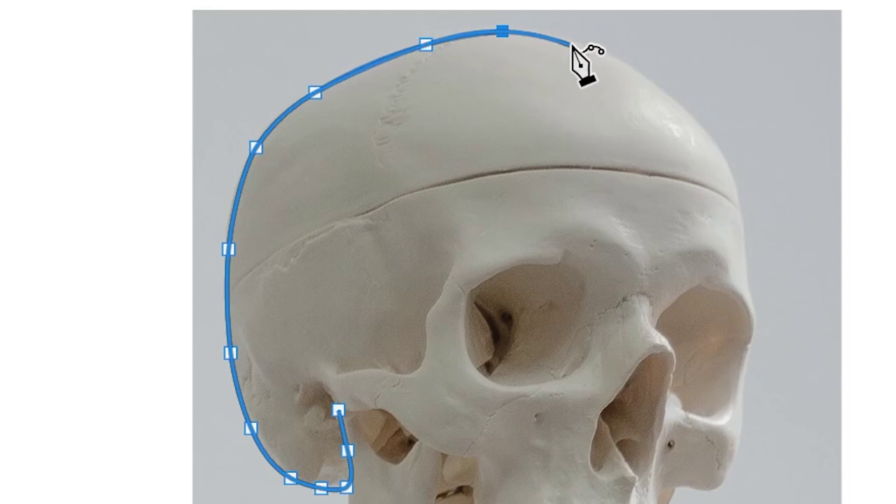
click(677, 103)
click(718, 150)
click(741, 211)
click(749, 266)
click(754, 296)
- Continue the outline around the far cheekbone and down the front of the upper teeth
click(619, 229)
click(595, 272)
click(601, 317)
click(594, 371)
- Trace from the back teeth along the near cheekbone, close the outline at the jaw joint, and refine the cheekbone curve with an extra anchor point
click(357, 317)
click(365, 284)
click(346, 235)
click(348, 200)
click(277, 171)
click(238, 133)
click(179, 131)
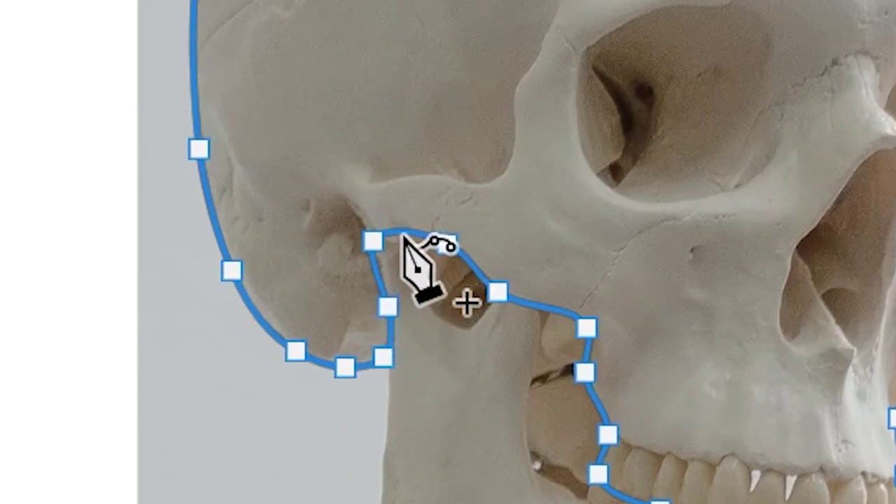
click(404, 234)
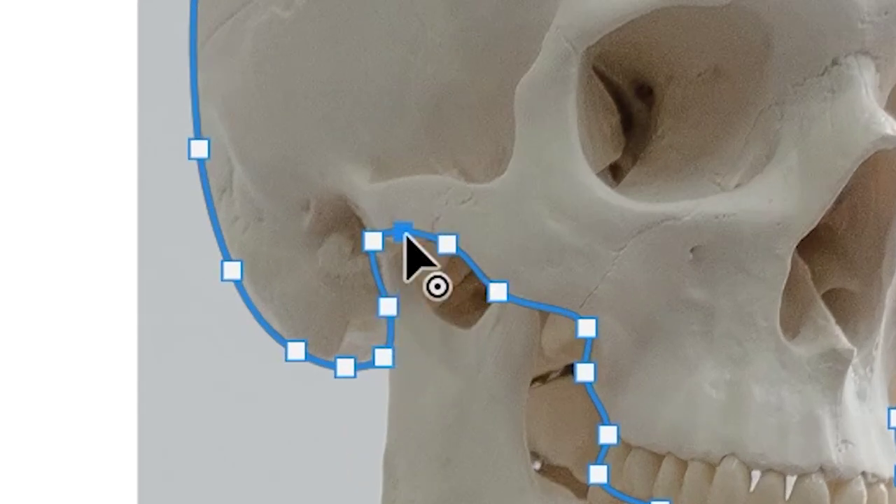
drag(405, 234, 408, 246)
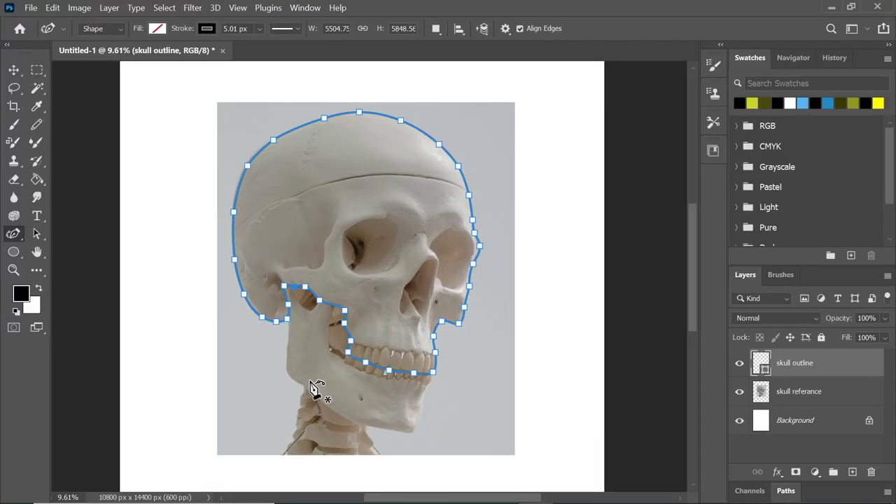
- Deselect all layers, and hide and show the skull referance layer to check the traced outline
click(165, 8)
click(166, 92)
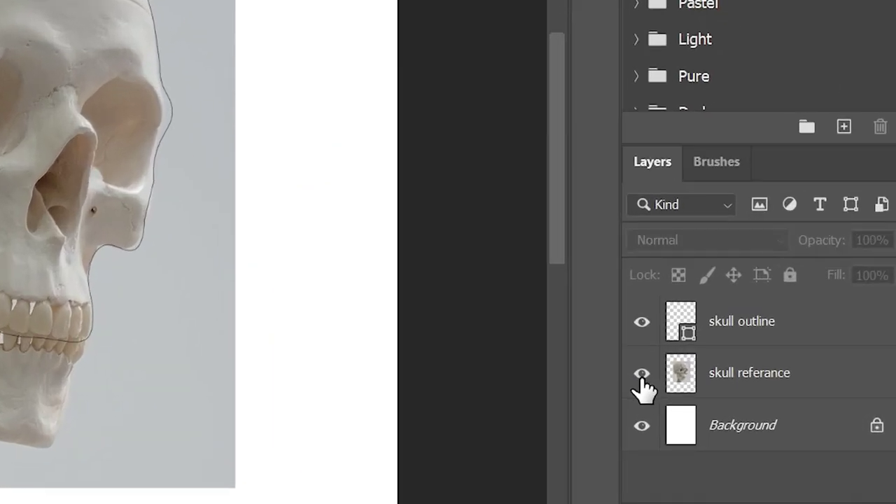
click(739, 391)
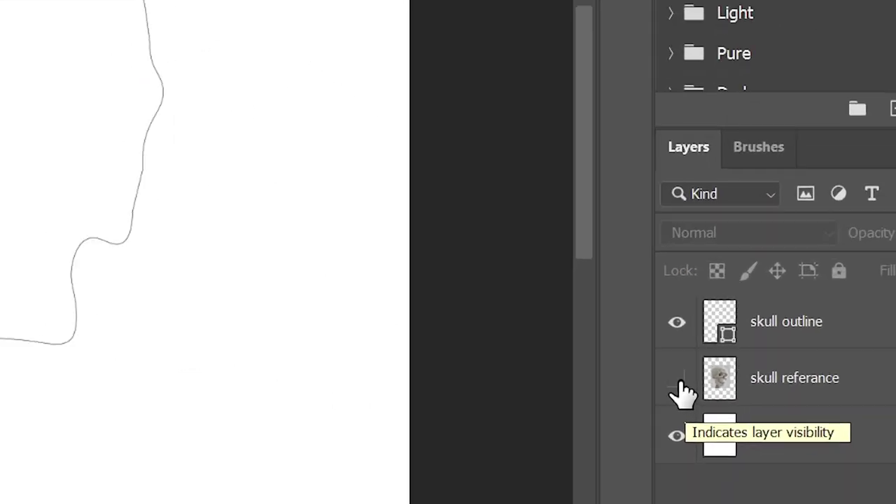
click(801, 428)
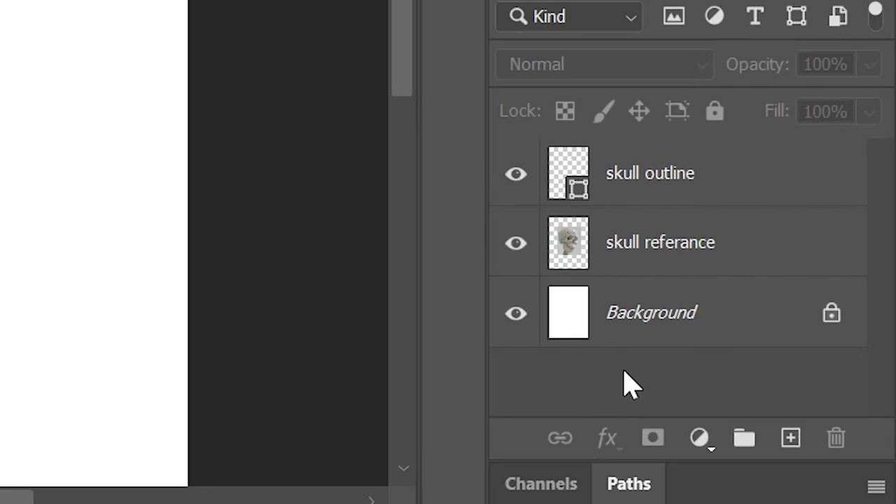
- Add a new layer at the top of the layer stack and name it "skull eyes"
click(789, 438)
text(skull)
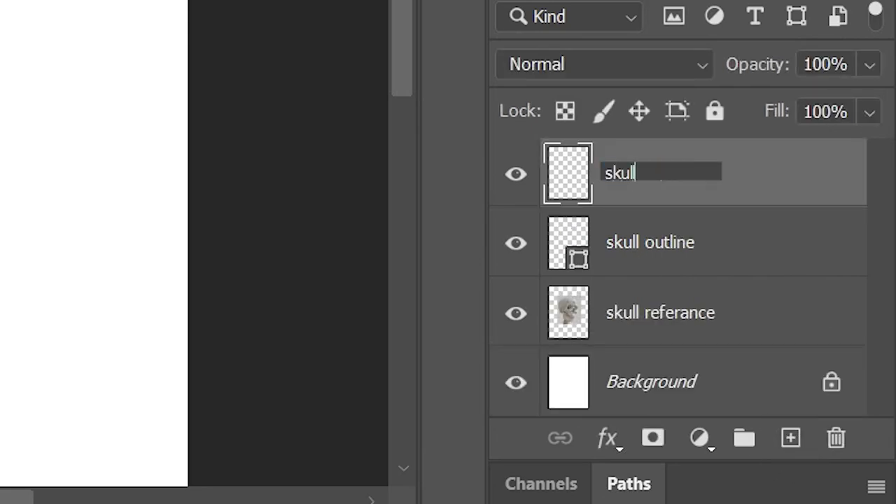
text( eyes)
key(Return)
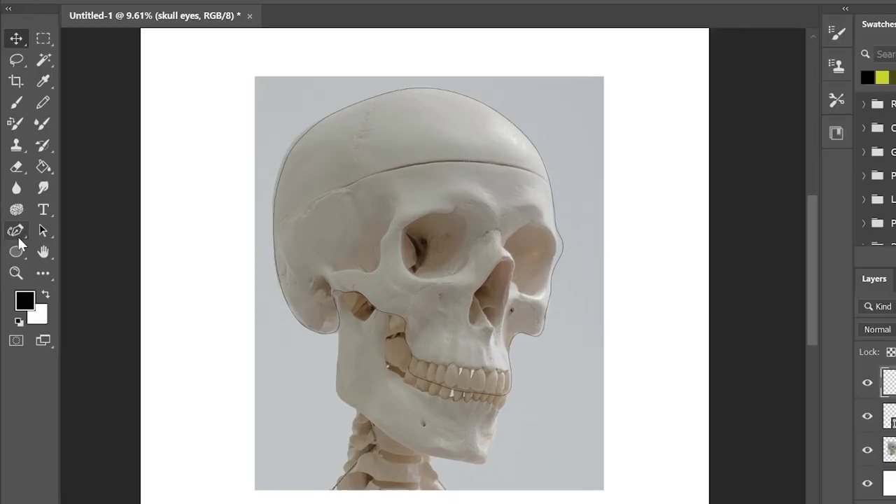
- Trace the near eye socket as a closed shape with the Curvature Pen Tool
click(18, 234)
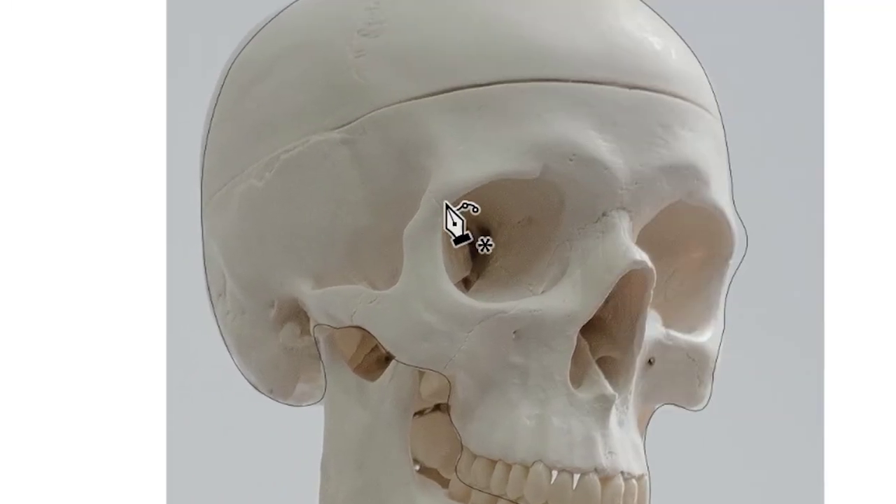
click(445, 213)
click(439, 260)
click(463, 297)
click(519, 302)
click(553, 291)
click(570, 259)
click(562, 233)
click(565, 195)
click(359, 213)
click(424, 176)
click(384, 192)
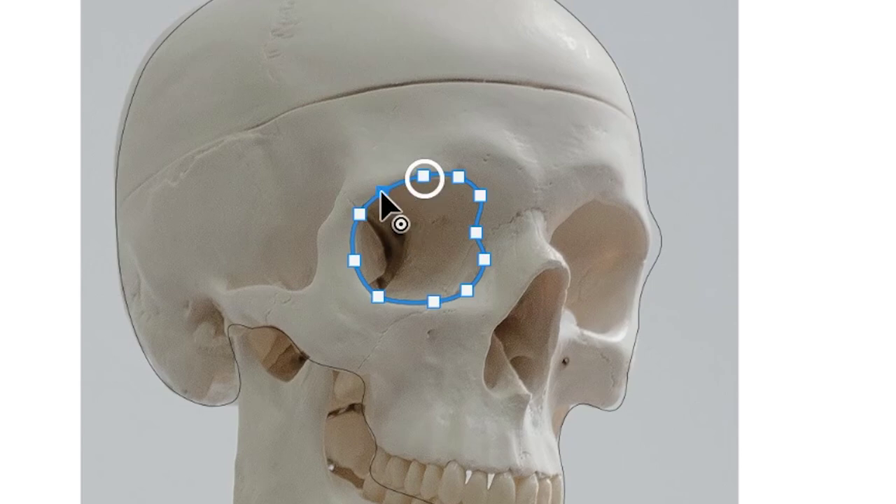
- Trace the far eye socket as a closed shape and refine its upper edge with extra anchor points
click(552, 241)
click(587, 200)
click(628, 202)
click(648, 236)
click(639, 270)
click(631, 309)
click(621, 332)
click(579, 328)
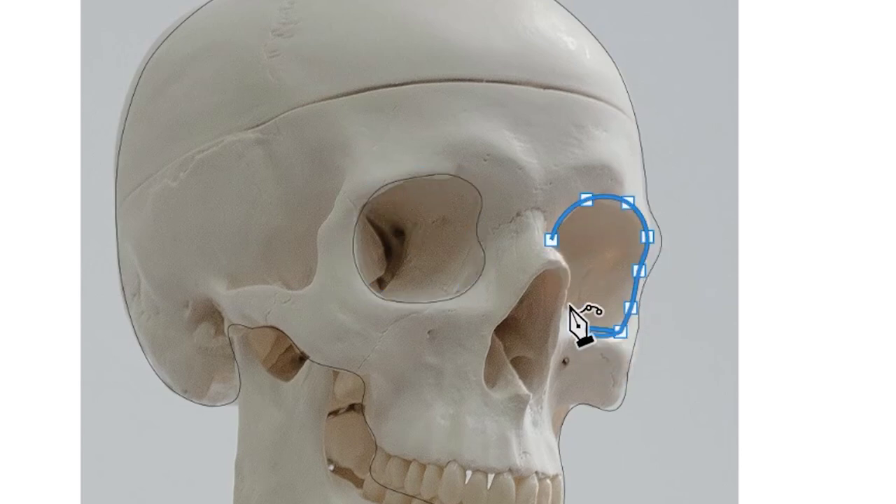
click(575, 272)
click(551, 240)
click(573, 305)
click(563, 218)
click(608, 198)
- Trace the gum line along the upper teeth and hide the skull referance layer
click(416, 320)
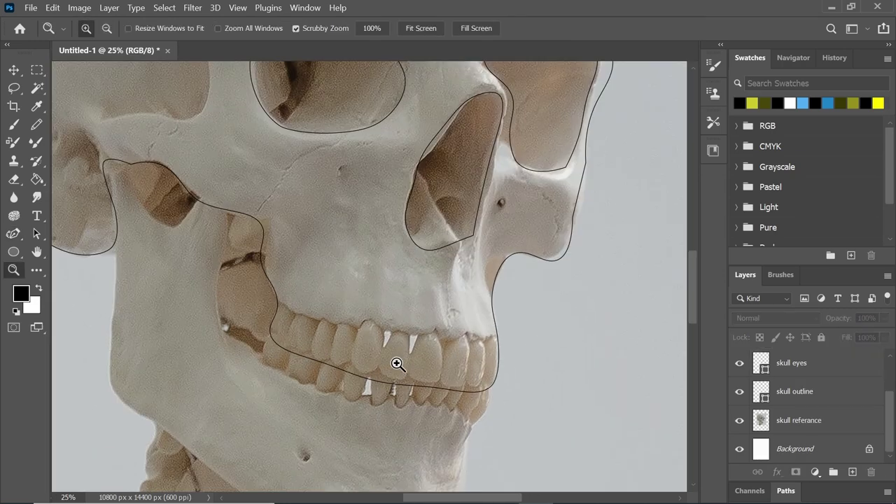
click(159, 242)
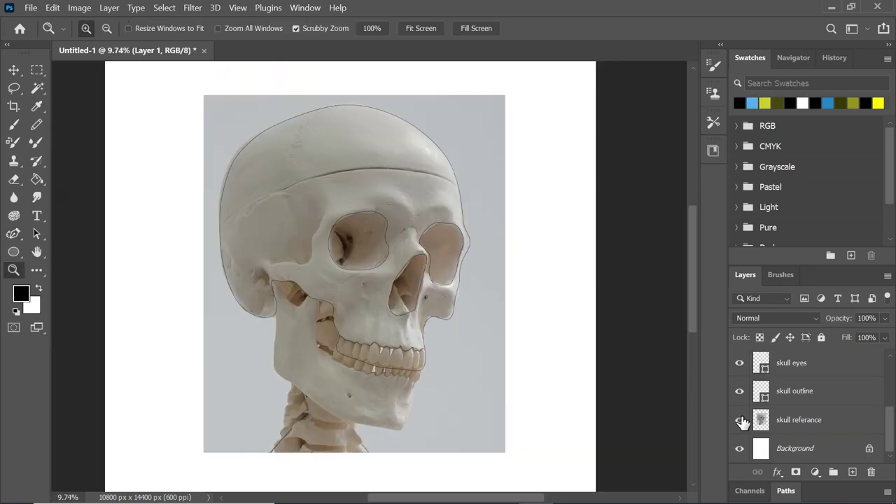
click(739, 420)
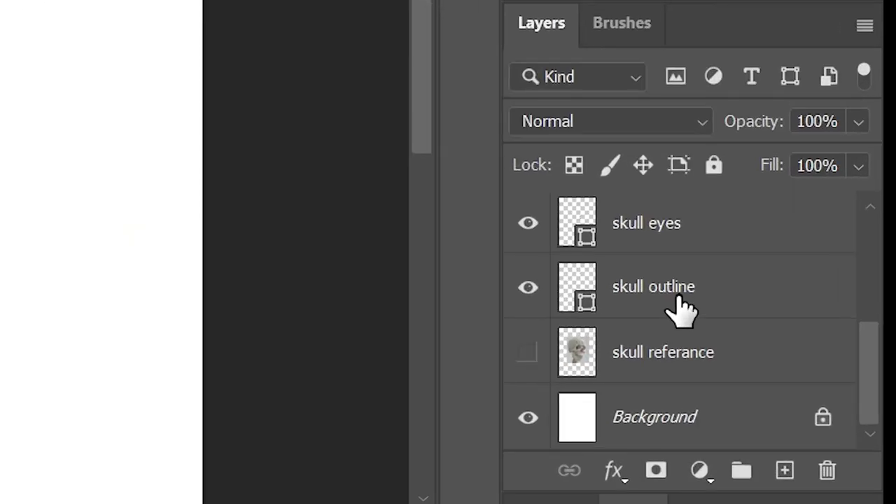
- Set the skull outline shape's stroke width to 145 px and deselect the layers
click(804, 394)
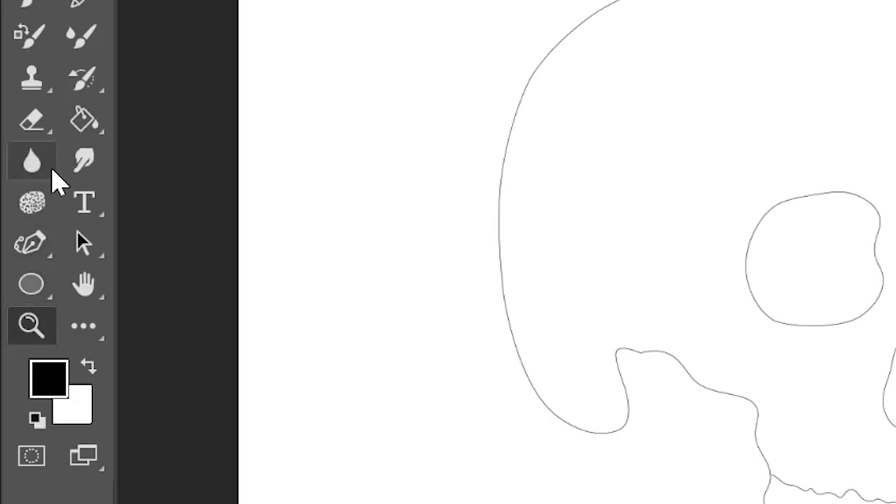
click(41, 241)
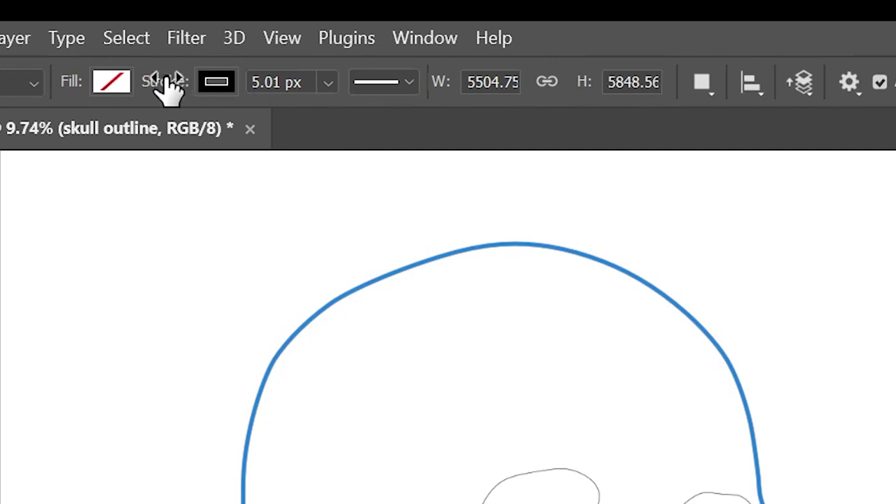
drag(168, 81, 256, 89)
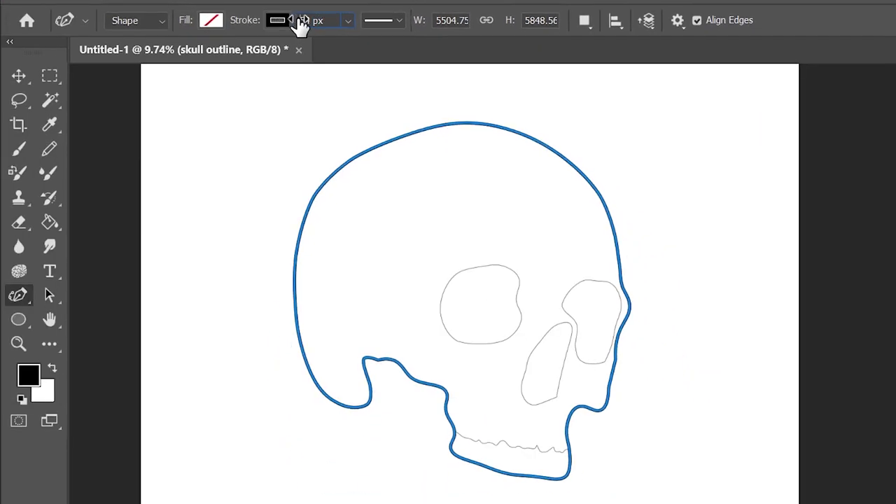
drag(301, 24, 377, 23)
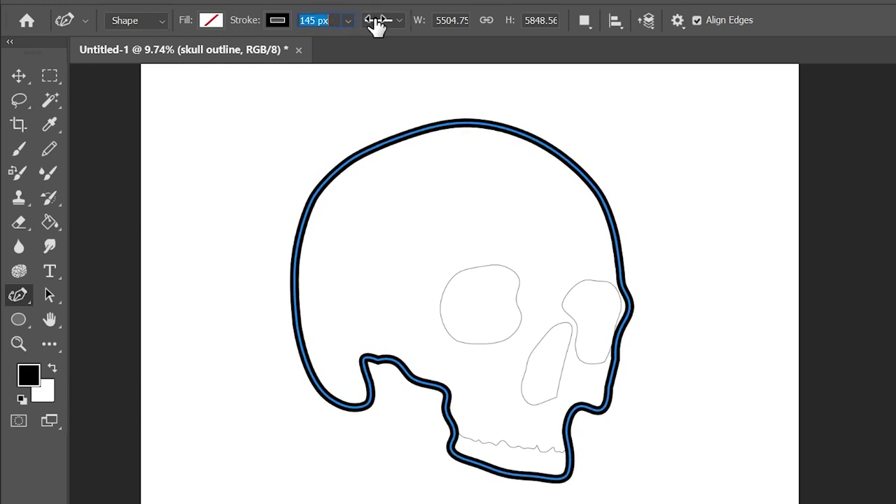
click(214, 2)
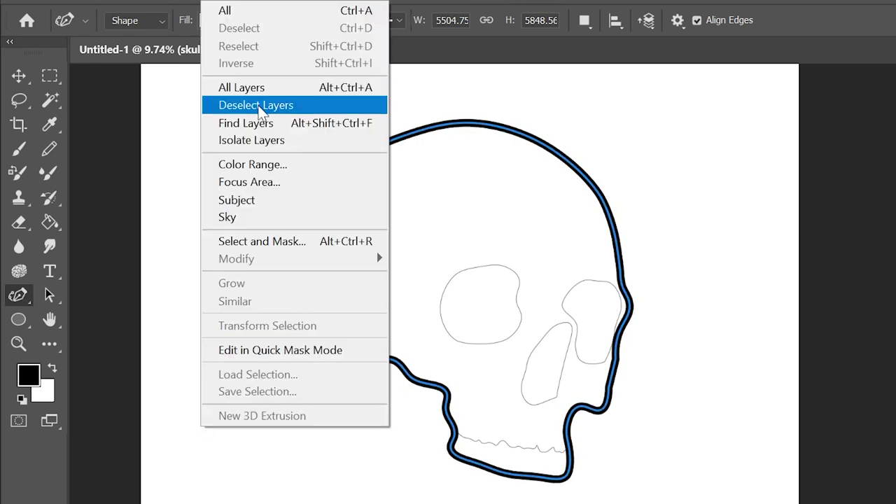
click(259, 106)
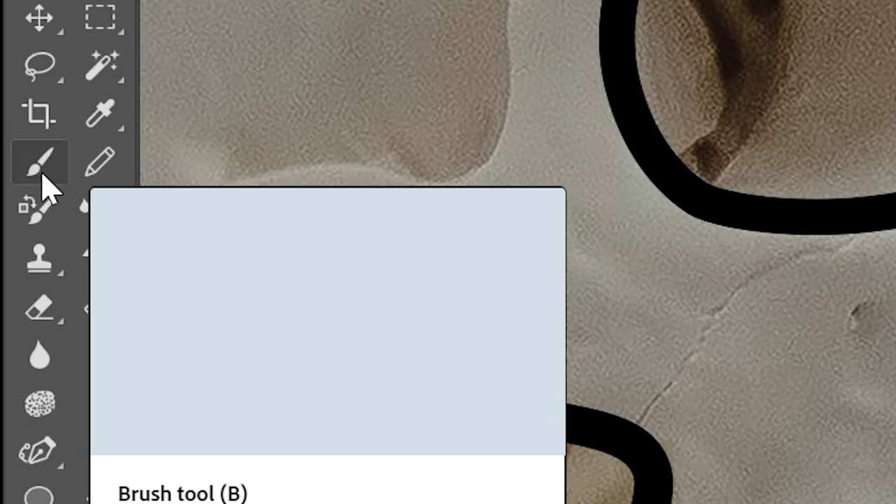
- Paint the dividing lines between the upper teeth with the Hard Round 30 1813 brush at 47 px
click(44, 177)
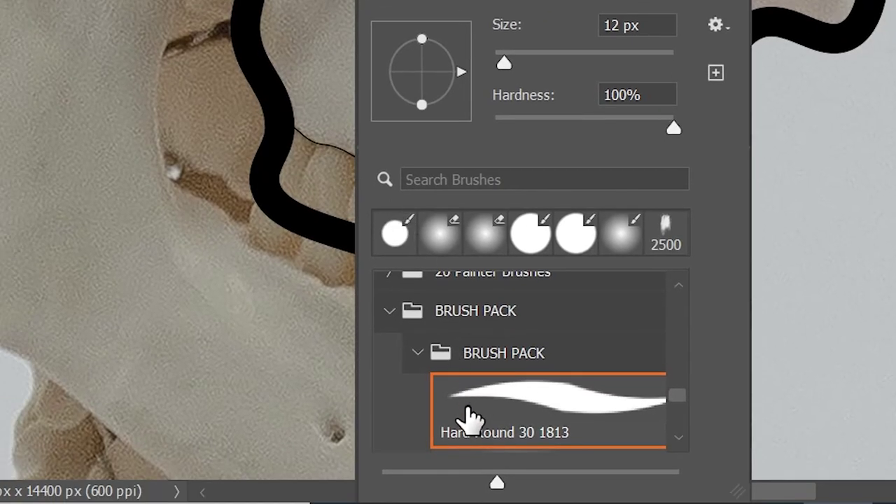
drag(338, 98, 473, 280)
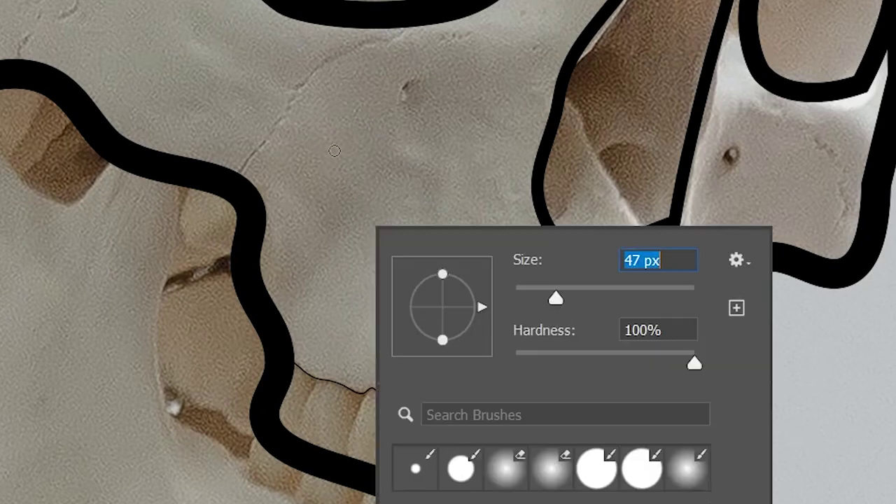
key(Return)
drag(327, 137, 366, 197)
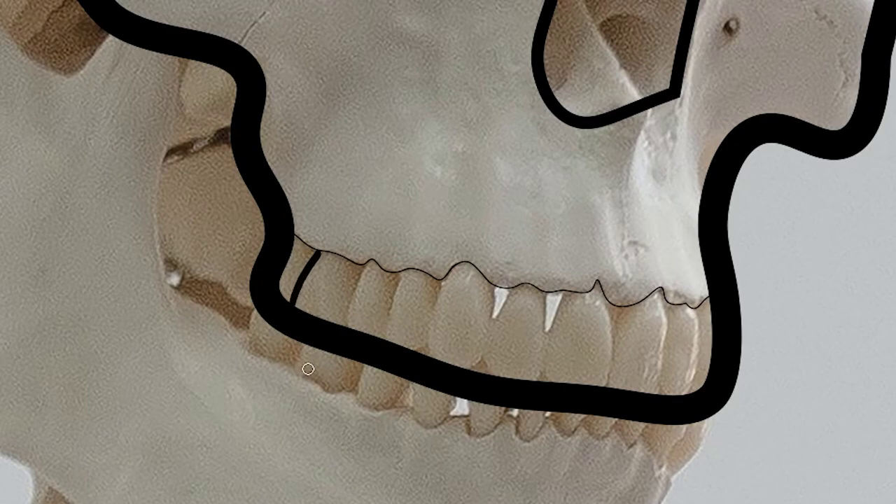
drag(370, 264, 341, 326)
drag(403, 273, 379, 339)
drag(442, 281, 422, 340)
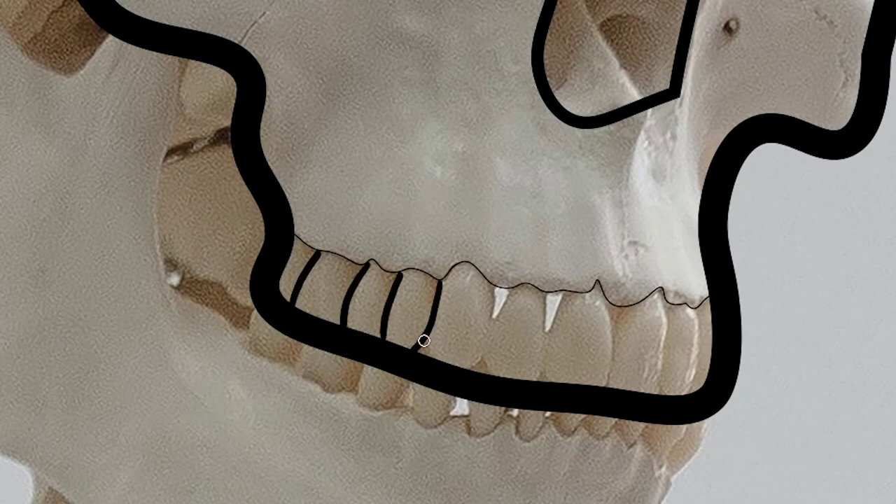
drag(511, 289, 471, 369)
drag(568, 291, 532, 381)
drag(613, 285, 594, 386)
drag(670, 289, 653, 394)
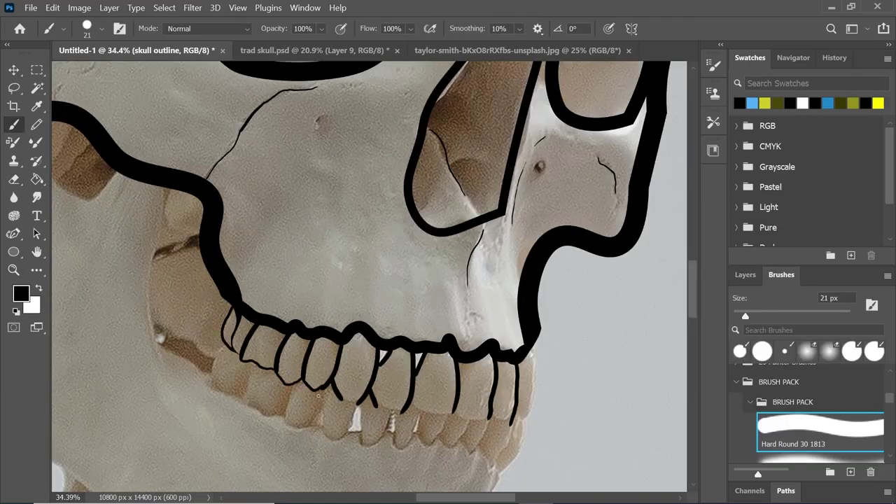
- Outline the lower edges of the upper teeth with the brush at 21 px and undo the last stroke
right_click(306, 384)
mouse_move(342, 400)
mouse_down()
mouse_move(360, 404)
mouse_move(339, 397)
mouse_up()
click(438, 368)
key(ctrl+z)
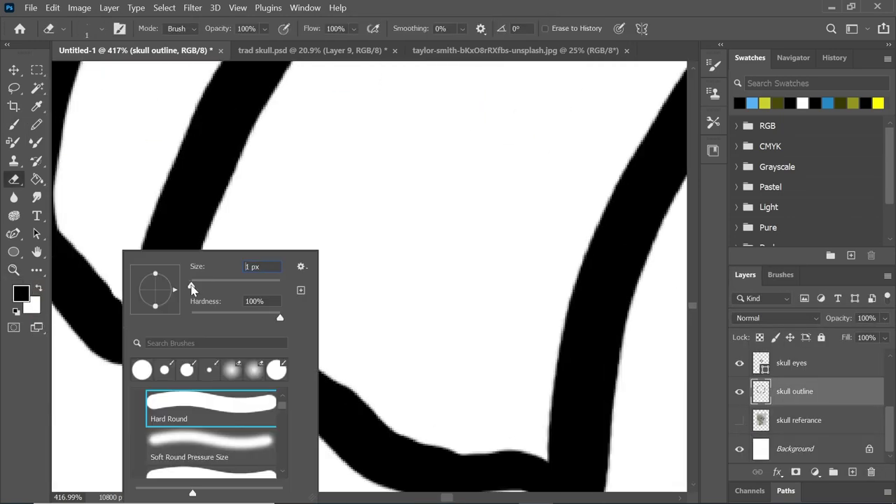
- Open the snake-3979601.jpg photo and copy it into the skull document over the line art
click(31, 8)
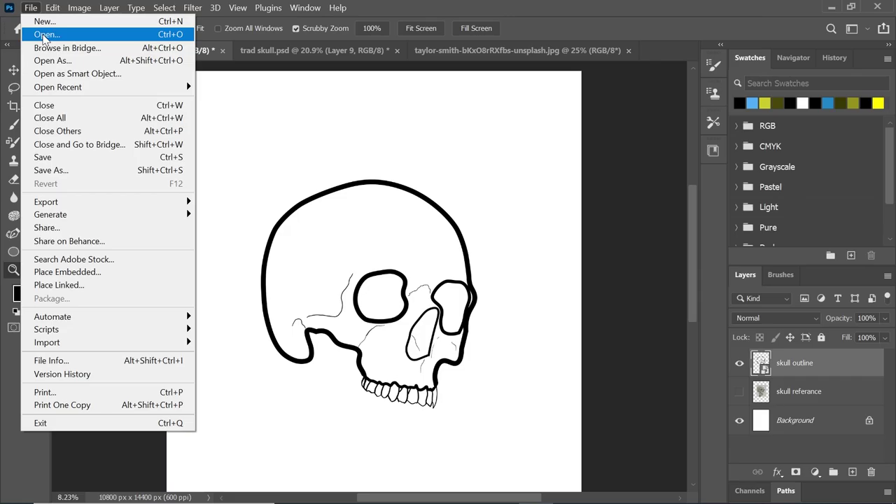
click(42, 34)
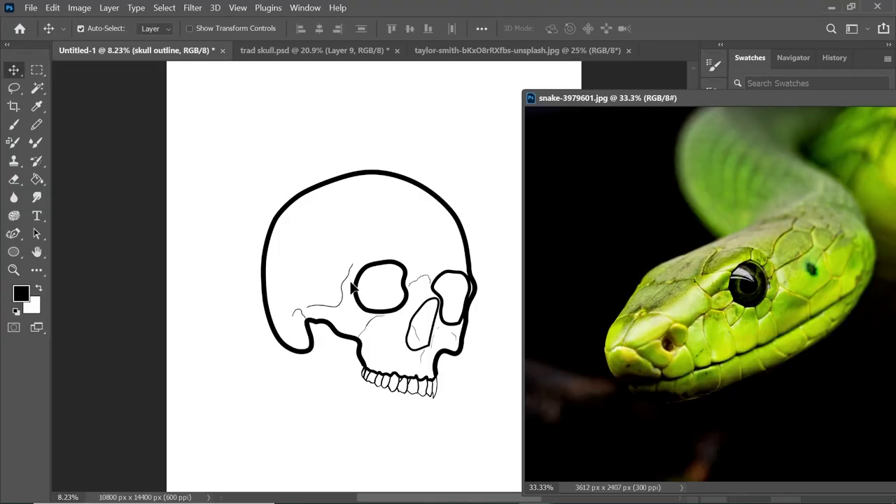
drag(651, 280, 366, 290)
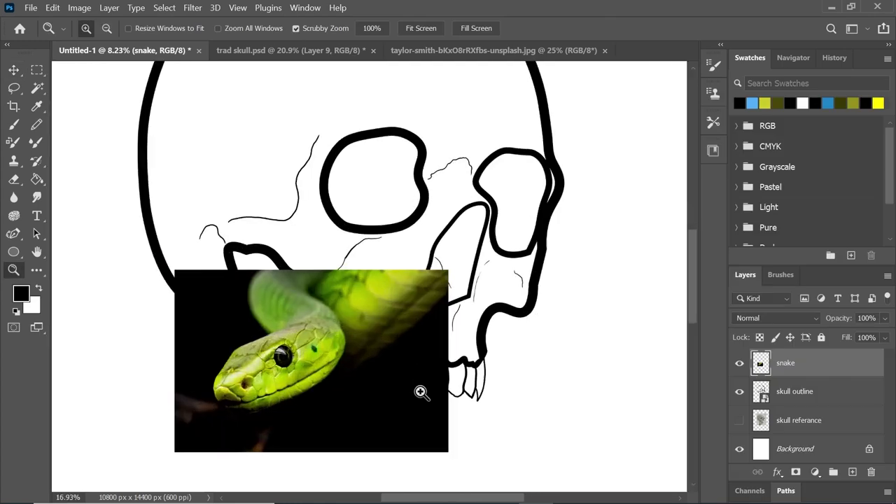
- Erase the black background around the snake's head and neck on the snake layer
drag(420, 392, 427, 390)
key(e)
mouse_move(140, 245)
mouse_down()
mouse_move(119, 300)
mouse_move(123, 280)
mouse_up()
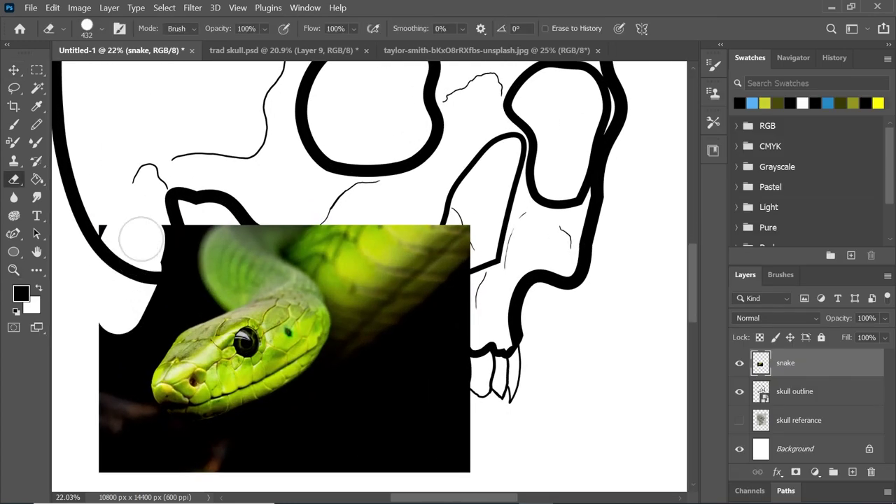
drag(163, 240, 410, 380)
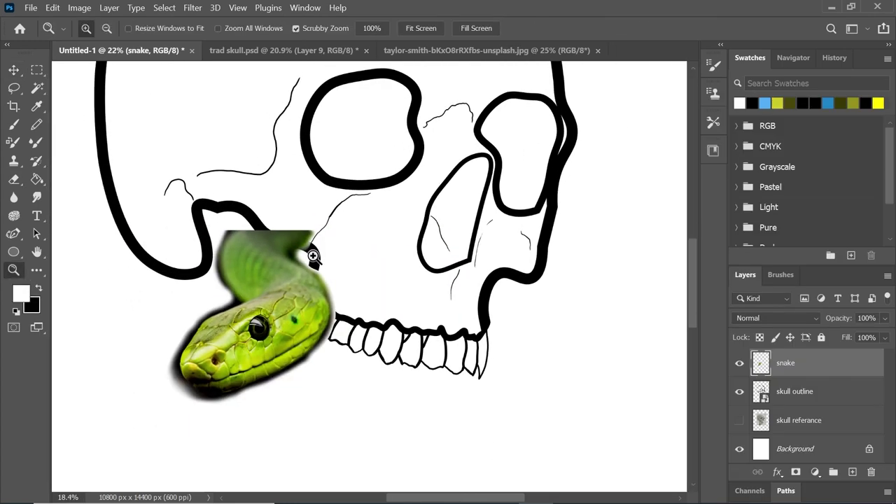
- Move the cut-out snake so its neck emerges from under the skull's cheekbone
scroll(268, 212, down, 2)
key(v)
mouse_move(300, 405)
mouse_down()
mouse_move(295, 418)
mouse_move(289, 410)
mouse_up()
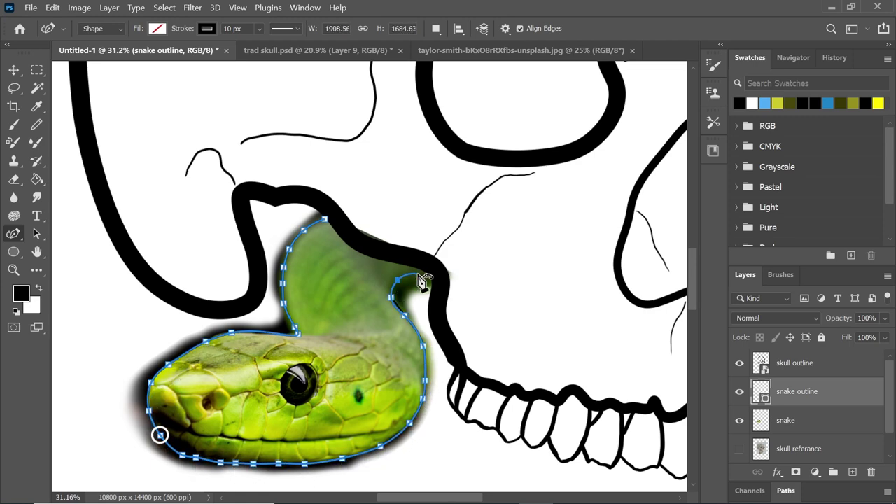
- Trace around the snake's round eye with the standard Pen Tool
right_click(13, 233)
click(69, 231)
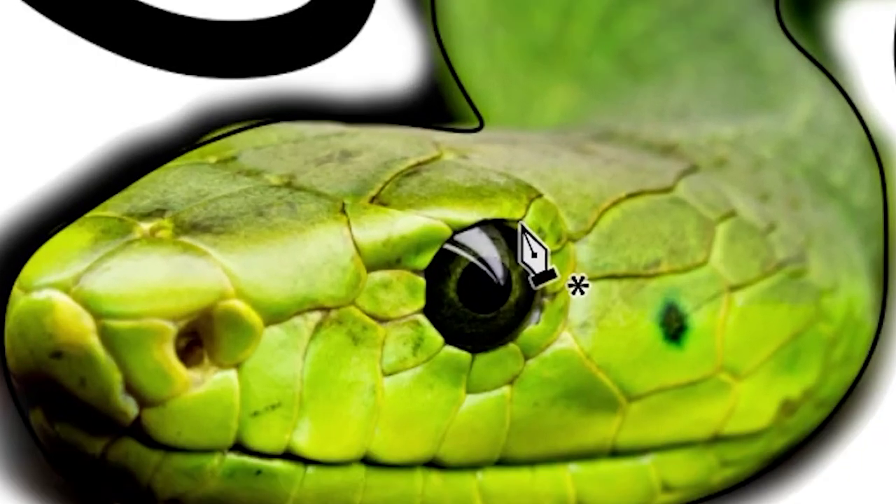
click(308, 360)
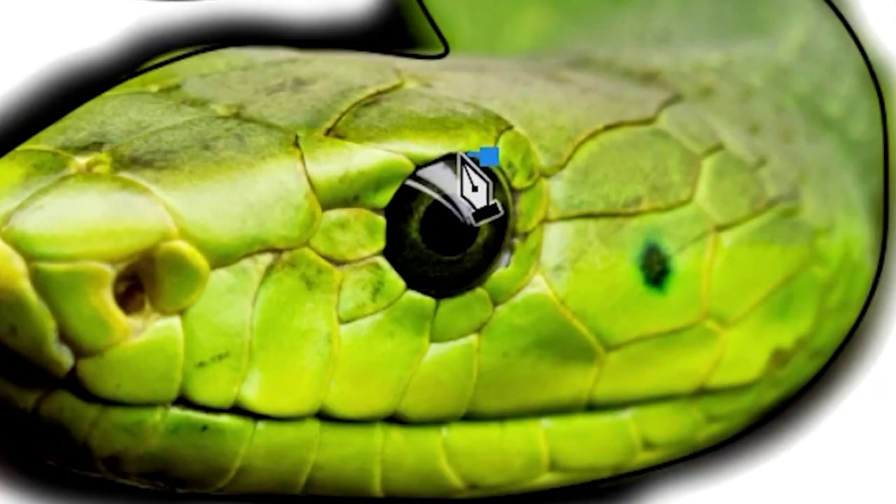
click(442, 157)
click(415, 168)
click(378, 208)
click(384, 244)
click(403, 283)
click(437, 304)
click(483, 289)
click(512, 236)
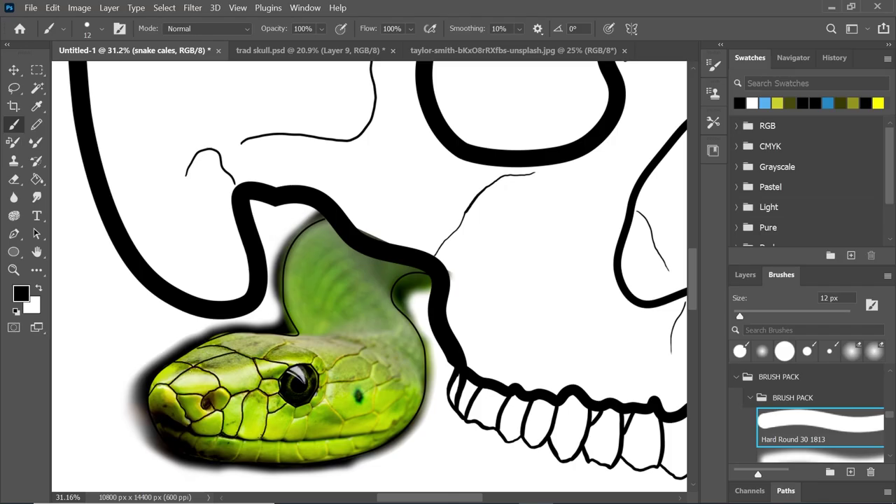
- Draw the snake head's scale lines with the 12 px brush and thicken the snake outline shape's stroke
click(745, 275)
drag(266, 359, 316, 356)
drag(316, 355, 308, 408)
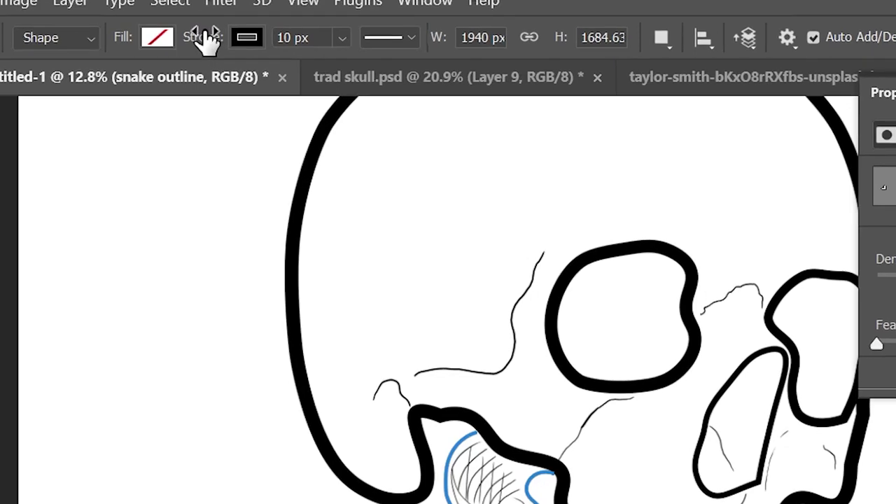
drag(177, 30, 183, 29)
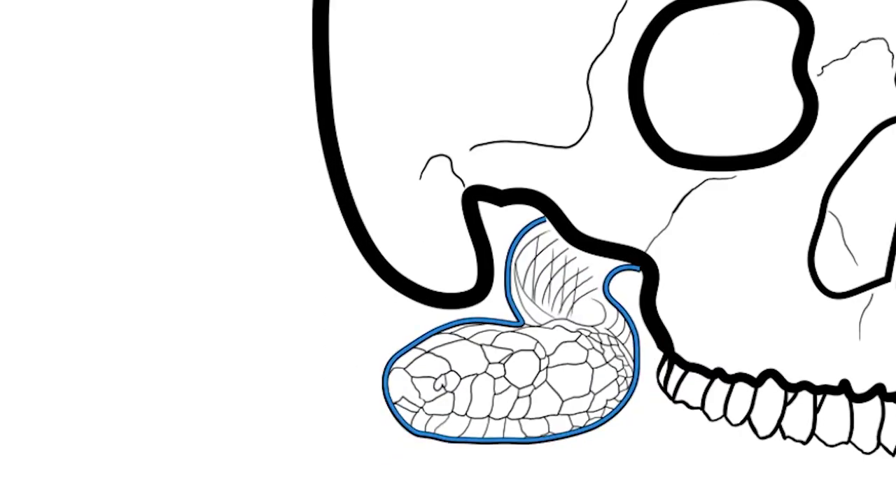
- Open a snake body image for the design and widen the snake body layer to the left with Free Transform
click(30, 7)
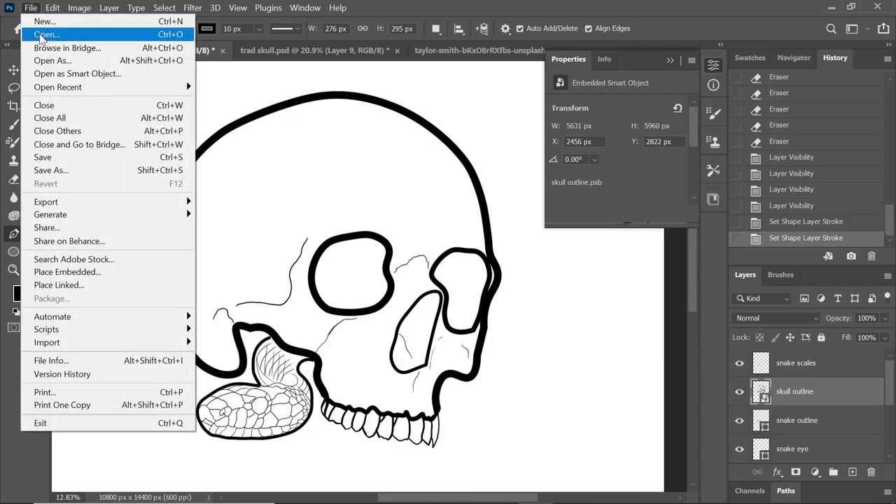
click(42, 35)
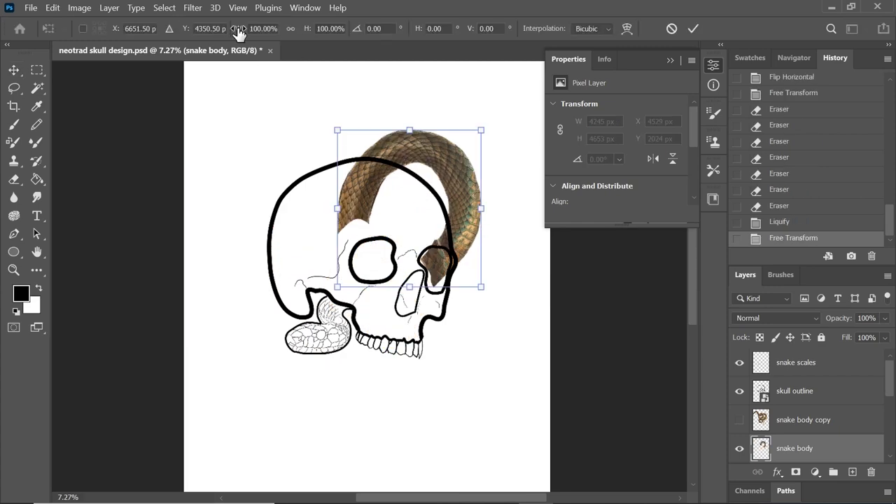
drag(337, 208, 308, 202)
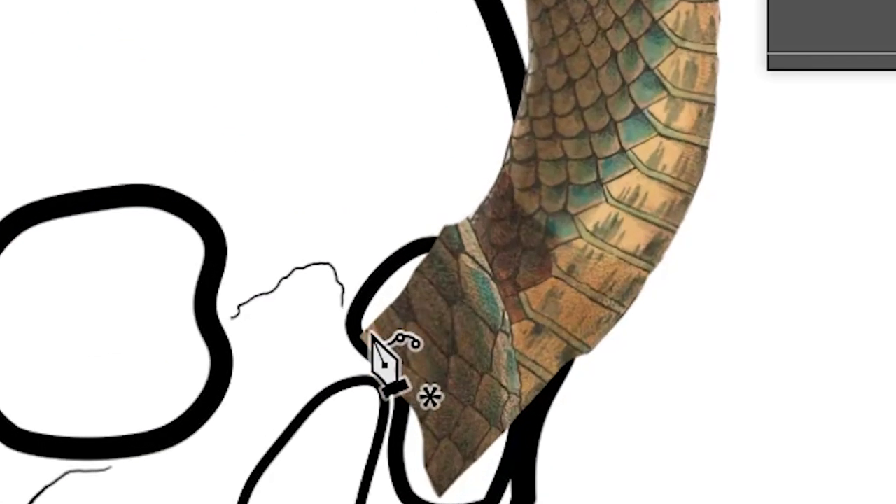
- Trace the inner edge of the snake body from the far eye socket upward with the Curvature Pen Tool
click(373, 334)
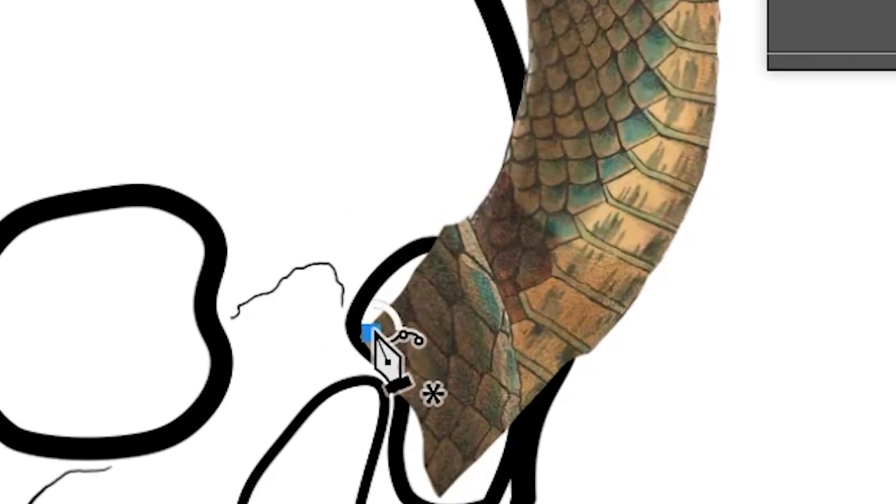
click(466, 224)
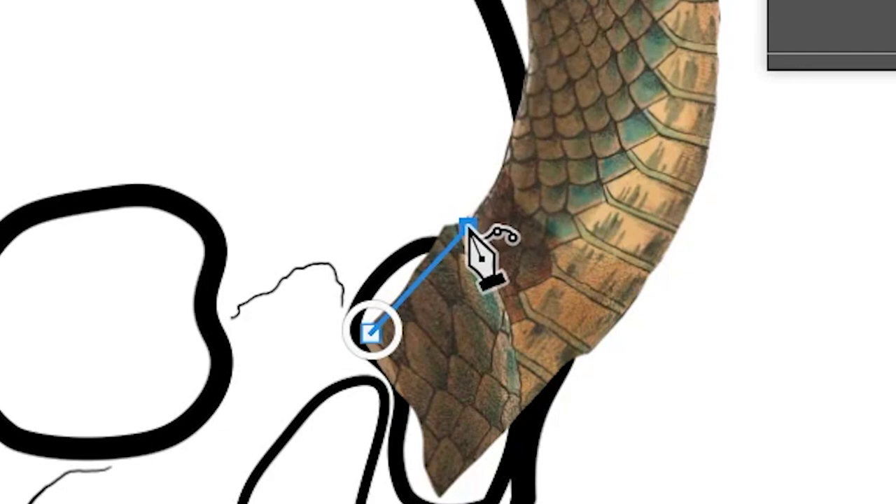
click(525, 114)
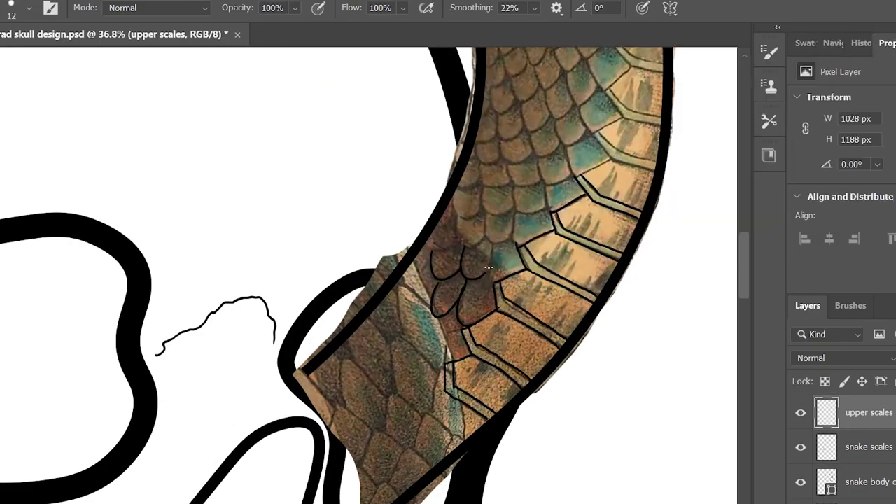
- Draw the scales along the whole snake body on the upper scales layer with the 12 px brush
mouse_move(487, 266)
mouse_down()
mouse_move(532, 140)
mouse_move(616, 84)
mouse_up()
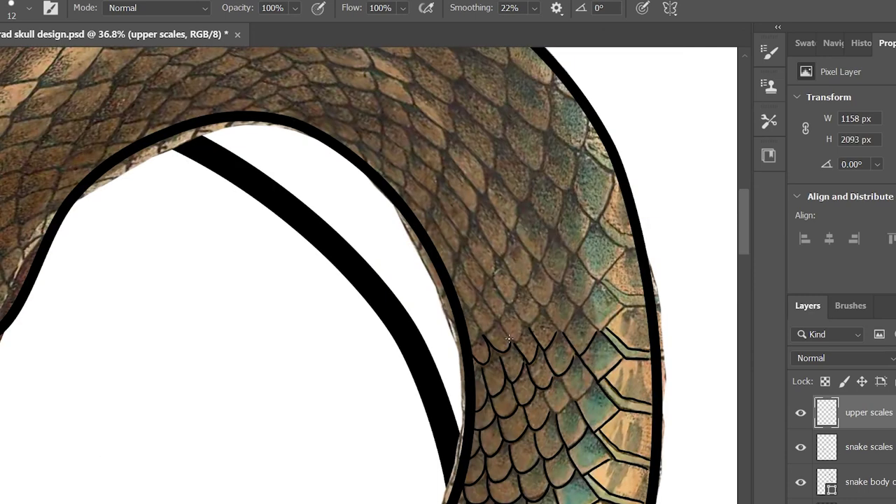
mouse_move(574, 315)
mouse_down()
mouse_move(601, 213)
mouse_move(532, 77)
mouse_up()
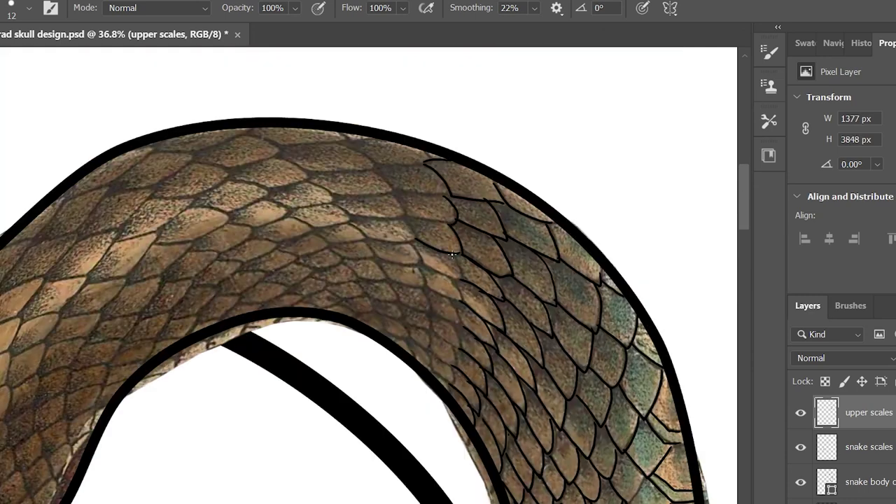
mouse_move(448, 259)
mouse_down()
mouse_move(443, 321)
mouse_move(443, 196)
mouse_move(329, 226)
mouse_move(320, 186)
mouse_move(364, 300)
mouse_move(256, 186)
mouse_move(219, 225)
mouse_move(242, 294)
mouse_move(108, 370)
mouse_up()
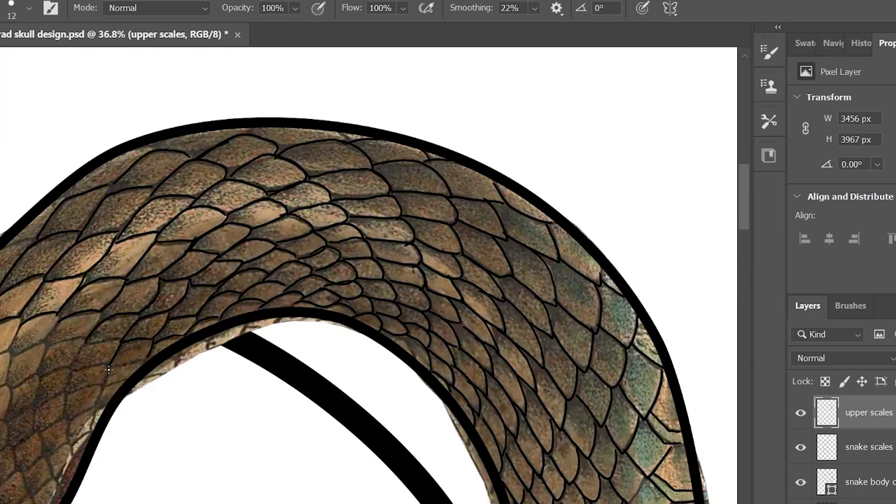
drag(6, 420, 42, 490)
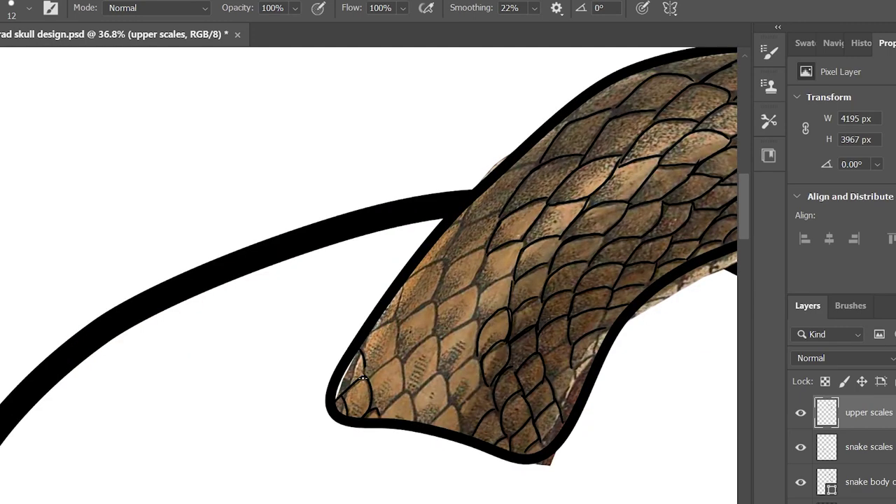
drag(421, 406, 490, 238)
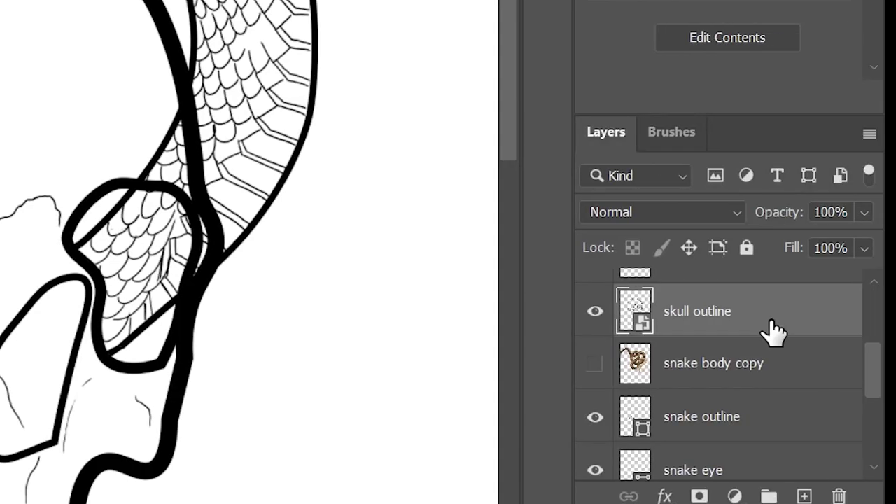
- Rasterize the skull outline layer and erase the skull lines that cross the snake body
right_click(766, 326)
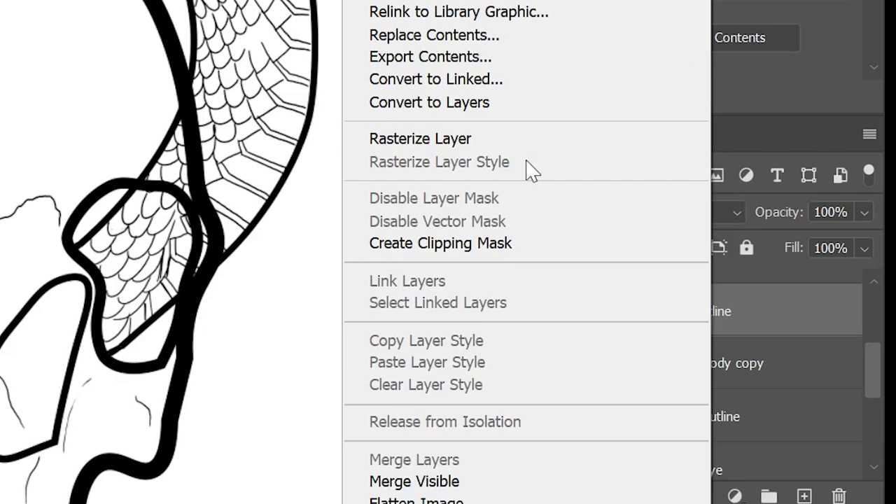
click(502, 134)
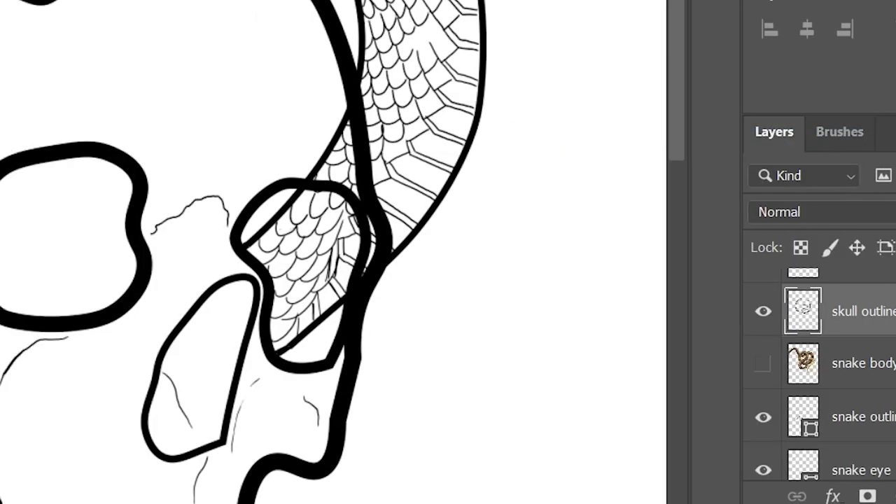
mouse_move(196, 201)
mouse_down()
mouse_move(193, 226)
mouse_move(160, 264)
mouse_up()
mouse_move(553, 265)
mouse_down()
mouse_move(574, 231)
mouse_move(560, 189)
mouse_move(553, 224)
mouse_move(613, 138)
mouse_move(601, 120)
mouse_up()
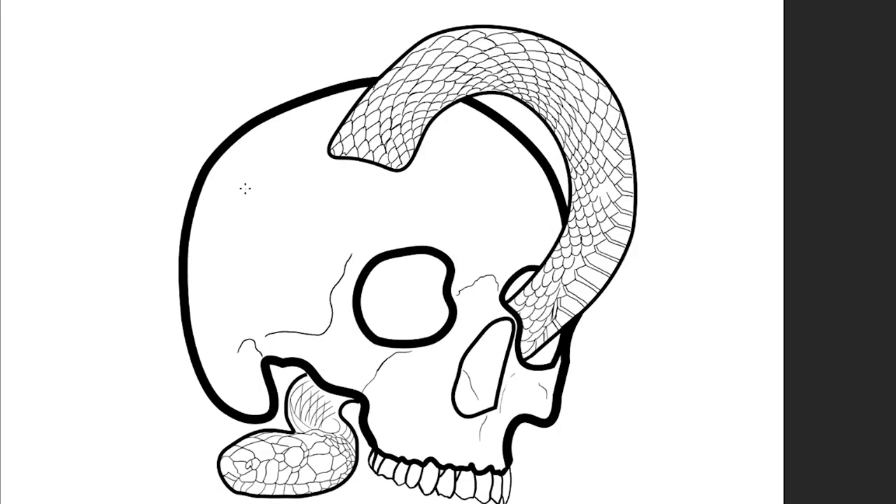
- Sketch both horn bases on the forehead and the curling left horn with loose light blue strokes
drag(257, 193, 290, 191)
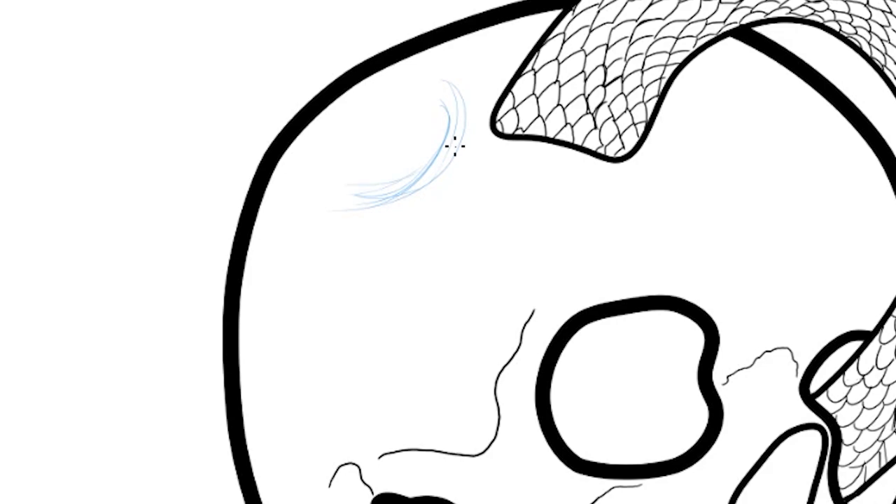
drag(754, 87, 848, 224)
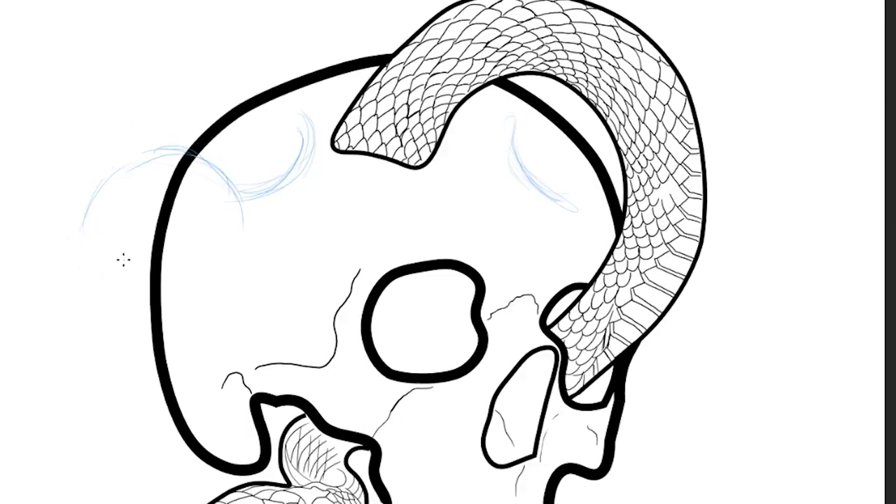
drag(69, 235, 217, 50)
drag(58, 180, 245, 64)
mouse_move(117, 123)
mouse_down()
mouse_move(133, 280)
mouse_move(40, 176)
mouse_move(262, 240)
mouse_move(77, 123)
mouse_move(194, 62)
mouse_up()
drag(74, 191, 172, 177)
- Sketch the right horn with its curved contour lines in loose light blue strokes over the snake body
mouse_move(543, 115)
mouse_down()
mouse_move(591, 203)
mouse_move(690, 80)
mouse_up()
drag(610, 200, 702, 151)
drag(570, 91, 623, 192)
drag(522, 119, 533, 176)
drag(628, 175, 707, 144)
drag(662, 73, 714, 192)
drag(700, 98, 730, 220)
drag(588, 105, 570, 180)
drag(665, 154, 560, 175)
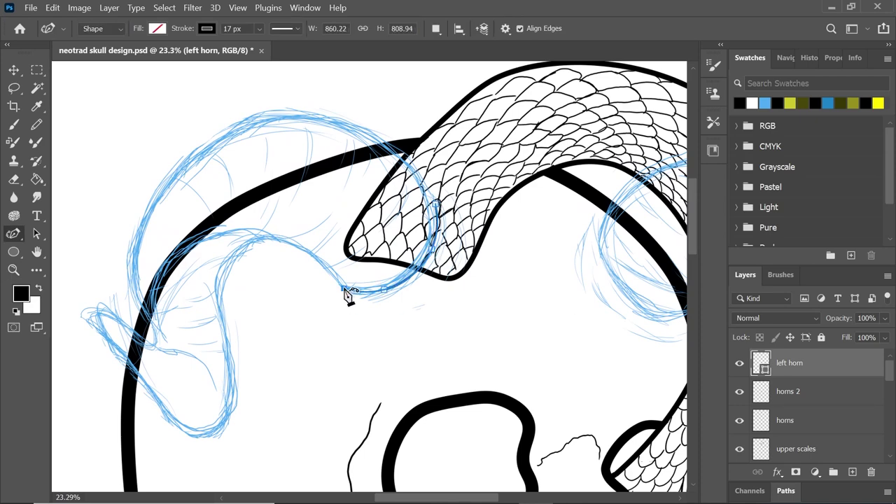
- Trace the left horn's sketched outline on the left horn layer with a curved 17 px black stroke and no fill
click(319, 261)
click(268, 238)
click(224, 263)
click(222, 326)
click(232, 378)
click(222, 427)
click(190, 432)
click(152, 390)
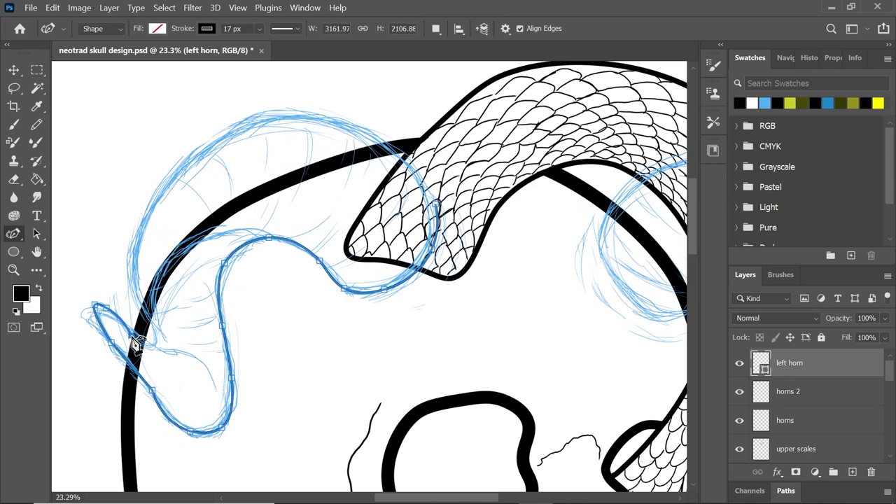
click(138, 227)
click(185, 159)
click(270, 115)
click(364, 132)
click(435, 203)
- Increase the stroke width of the left horn's outline
drag(184, 29, 203, 31)
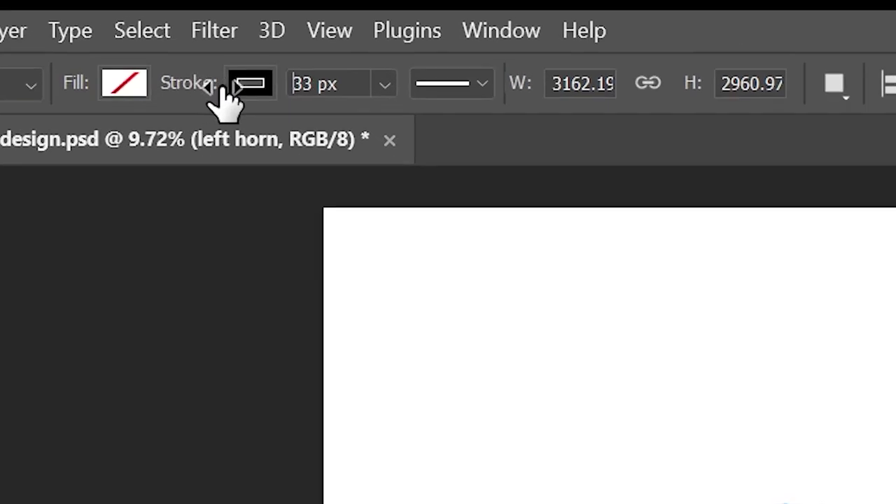
drag(243, 92, 342, 115)
mouse_move(171, 35)
mouse_down()
mouse_move(224, 50)
mouse_move(171, 38)
mouse_move(172, 47)
mouse_up()
key(v)
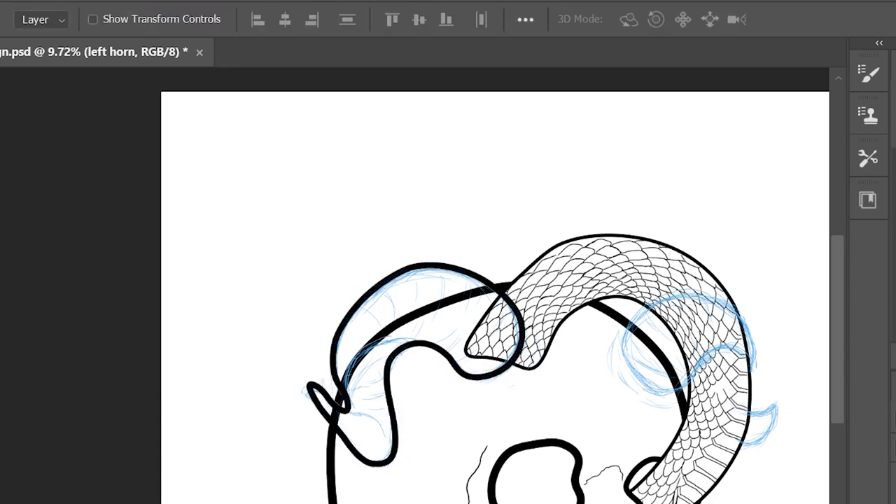
- Trace the right horn's curled outline over the snake body on the horn right layer and thicken its stroke
mouse_move(446, 409)
mouse_down()
mouse_move(495, 412)
mouse_move(481, 411)
mouse_up()
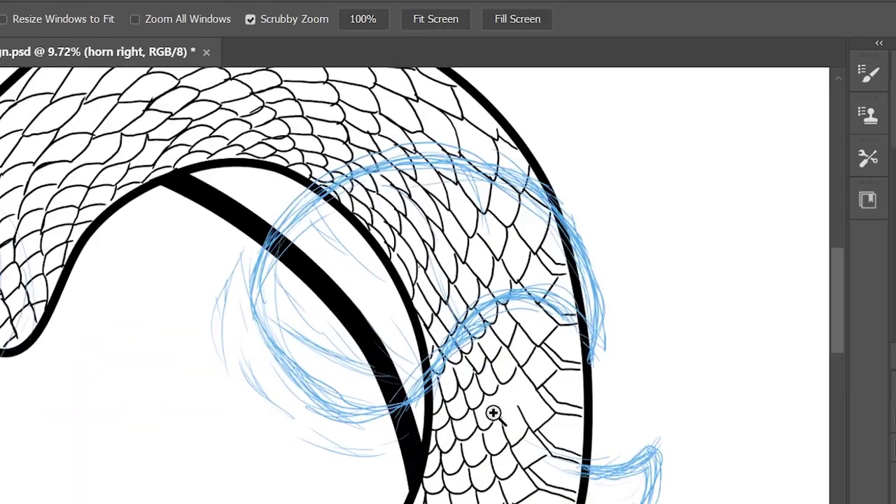
click(431, 386)
click(385, 416)
click(315, 371)
click(301, 292)
click(376, 225)
click(516, 242)
click(562, 342)
double_click(552, 377)
click(545, 348)
click(495, 321)
click(430, 386)
drag(430, 387, 443, 360)
drag(88, 21, 106, 22)
- Trace the right horn's tip emerging behind the snake body as a closed curved shape with a sharp point
click(550, 207)
click(578, 209)
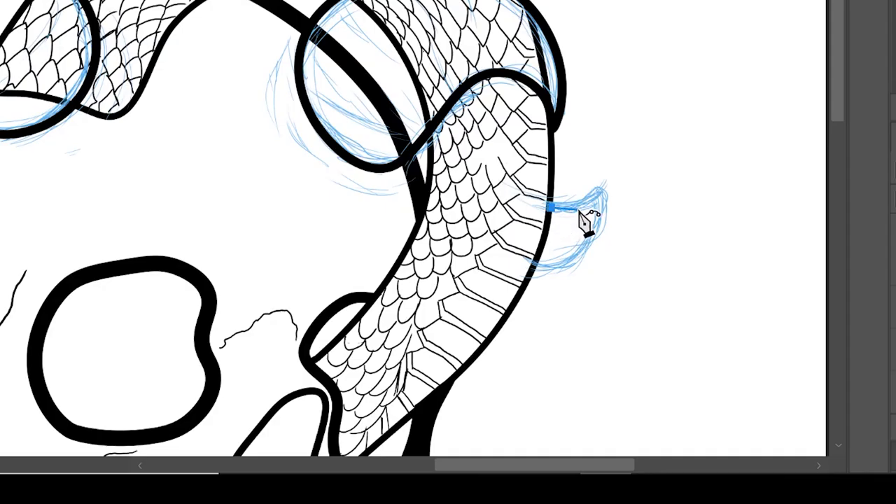
click(599, 187)
click(605, 224)
click(579, 263)
click(534, 276)
drag(549, 208, 546, 245)
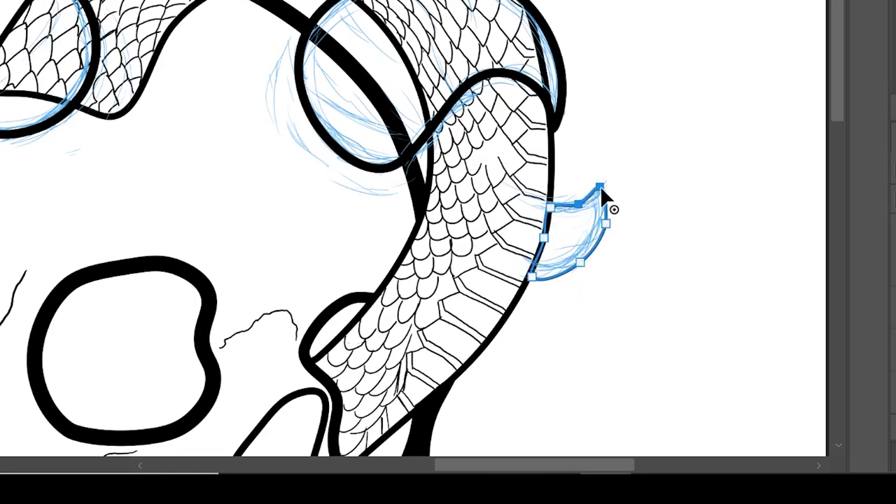
key(Return)
- Erase the skull outline where it runs through the left and right horns
drag(371, 162, 527, 116)
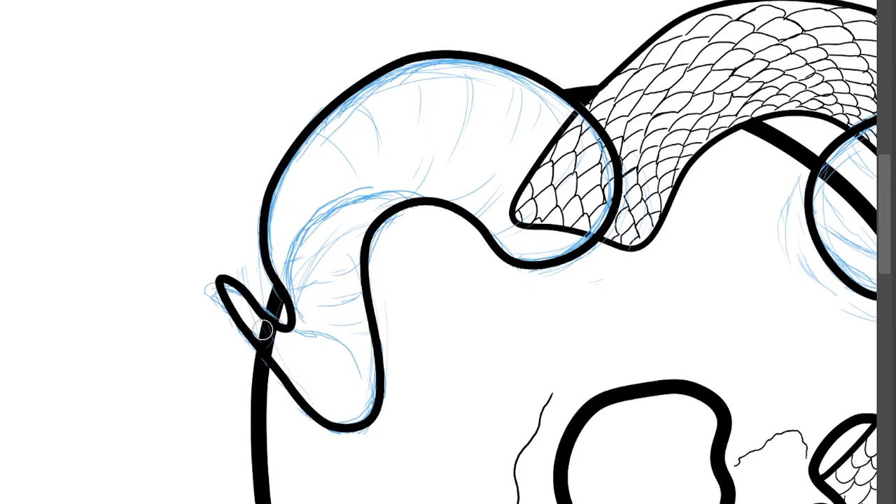
mouse_move(588, 317)
mouse_down()
mouse_move(220, 288)
mouse_move(183, 308)
mouse_up()
drag(467, 202, 497, 261)
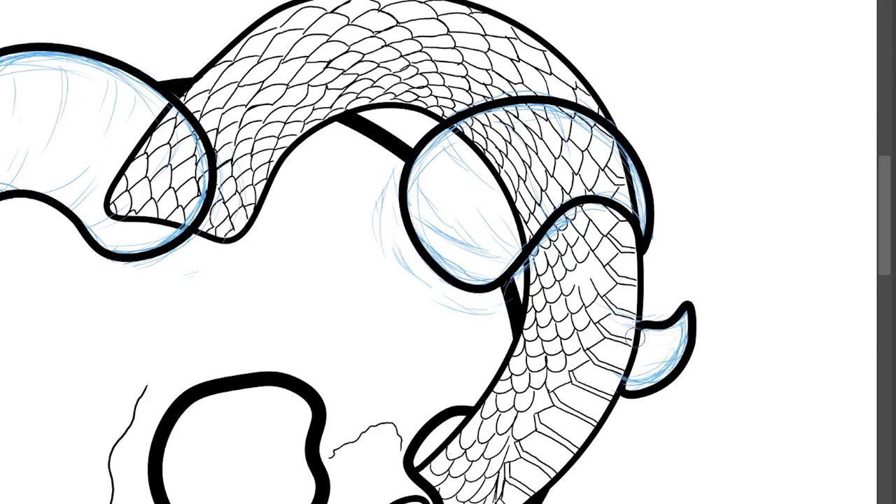
- Touch up the snake scale lines around both horns on the upper scales layer with the 12 px brush
scroll(599, 279, up, 6)
drag(485, 194, 557, 284)
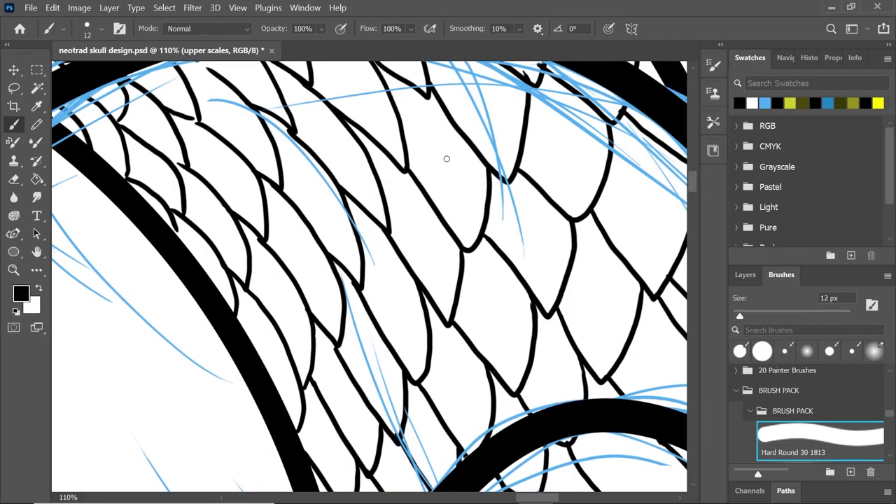
drag(180, 165, 167, 158)
drag(199, 122, 327, 273)
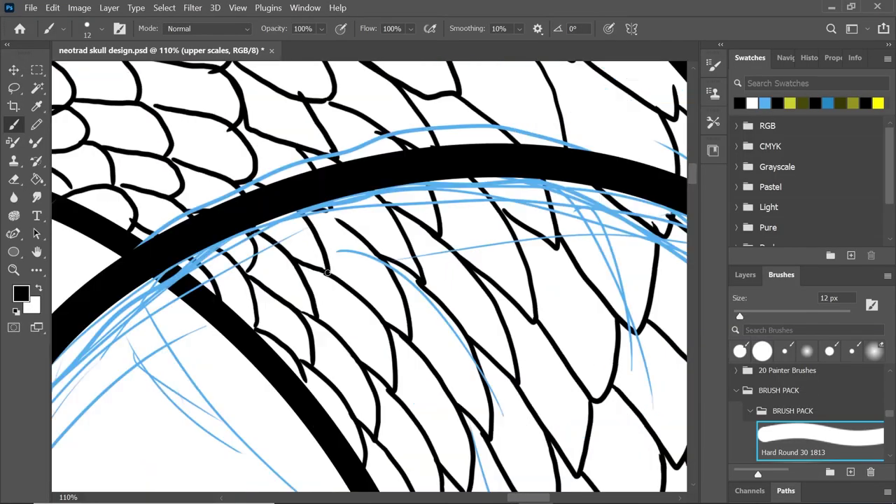
drag(217, 71, 209, 72)
drag(299, 90, 306, 97)
drag(375, 131, 382, 137)
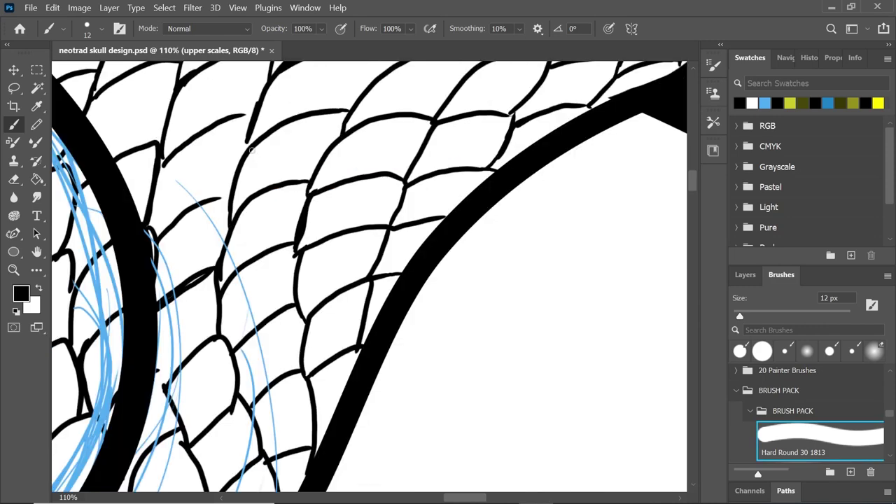
key(ctrl+z)
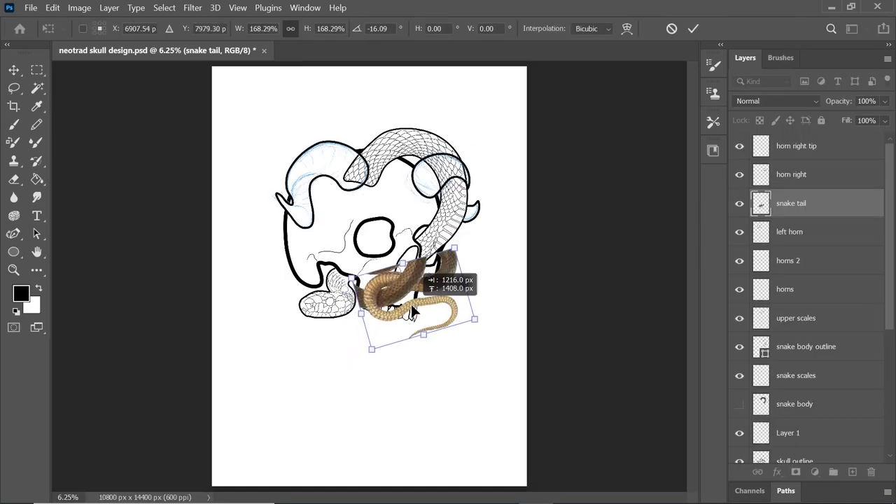
- Position the snake tail reference photo at the skull's nose opening and trace the tail outline with a 17 px stroke
drag(410, 304, 246, 309)
drag(317, 305, 411, 317)
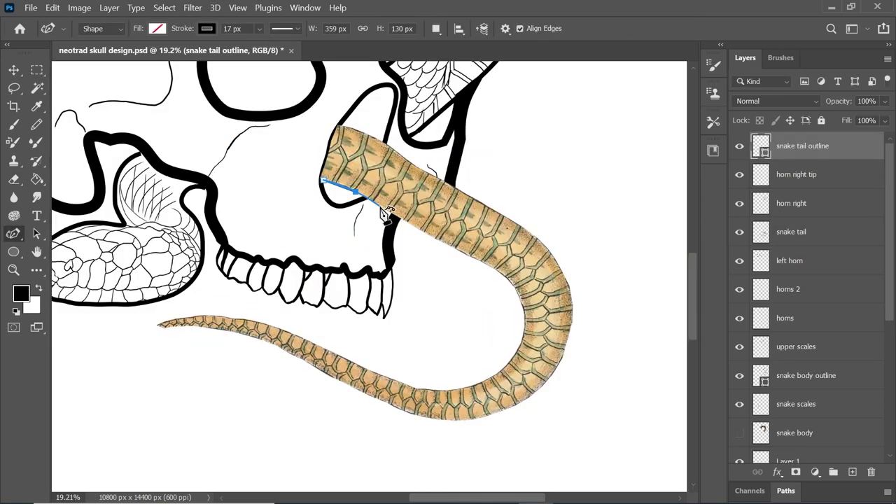
click(380, 206)
click(412, 224)
click(502, 273)
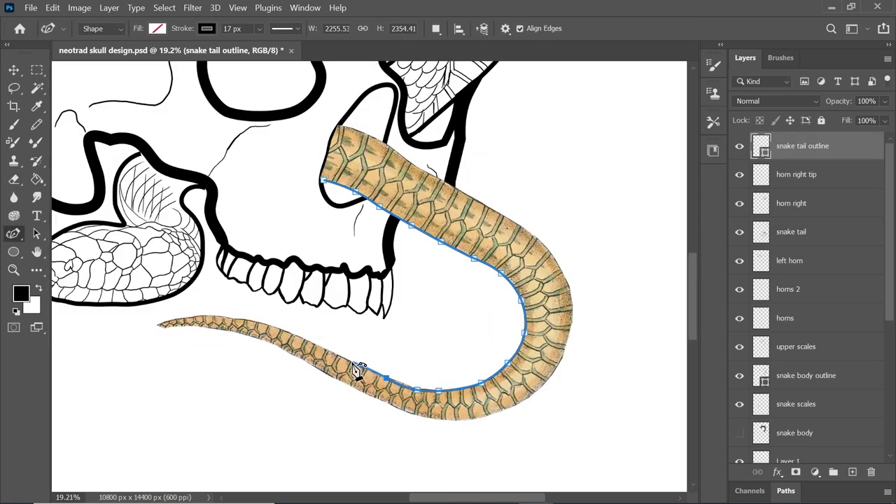
click(302, 340)
click(150, 329)
click(180, 327)
click(478, 420)
click(396, 151)
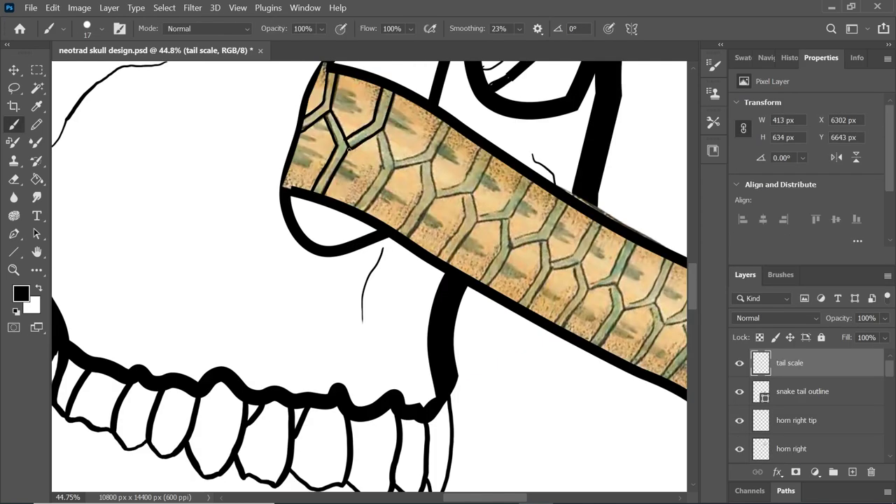
- Trace the belly scales from the nose opening to the tail tip on the tail scale layer with the 17 px brush
mouse_move(378, 168)
mouse_down()
mouse_move(420, 182)
mouse_move(462, 175)
mouse_move(560, 308)
mouse_up()
drag(560, 231, 630, 325)
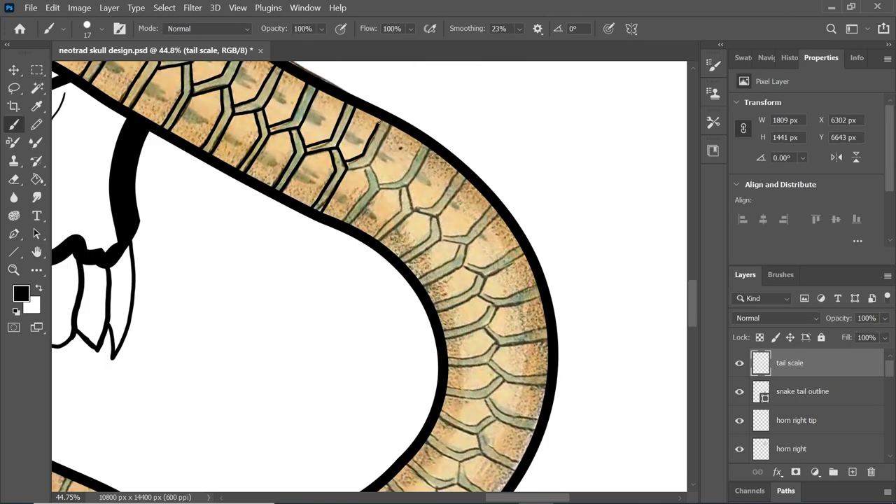
mouse_move(378, 151)
mouse_down()
mouse_move(423, 211)
mouse_move(465, 183)
mouse_up()
drag(443, 240, 498, 213)
drag(483, 297, 539, 287)
drag(493, 345, 546, 339)
drag(491, 366, 546, 383)
drag(487, 399, 538, 428)
drag(429, 437, 481, 458)
key(space)
mouse_move(574, 137)
mouse_down()
mouse_move(553, 175)
mouse_move(501, 210)
mouse_move(434, 224)
mouse_move(284, 203)
mouse_up()
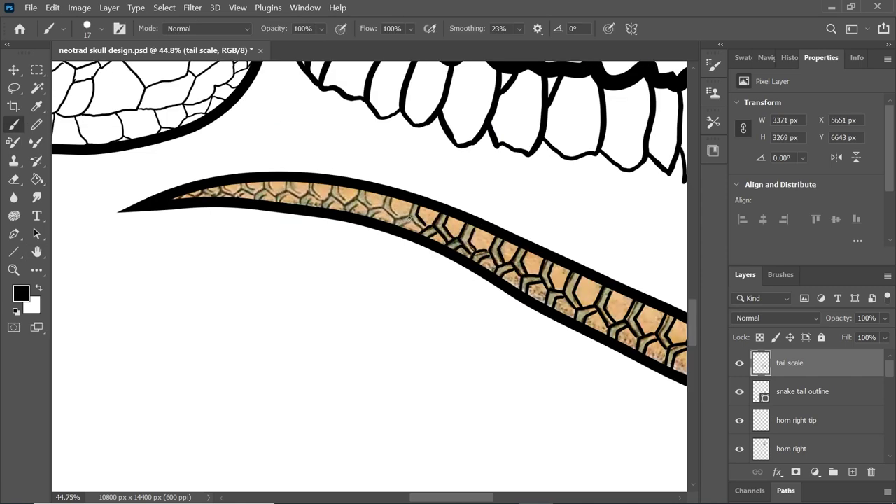
key(h)
click(188, 194)
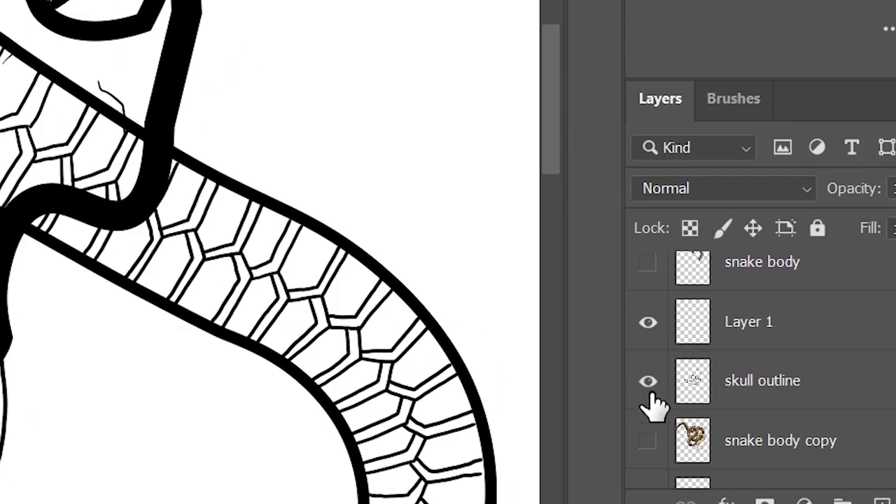
- Select the skull outline layer and erase the skull lines that cross the snake's tail
click(656, 392)
click(796, 392)
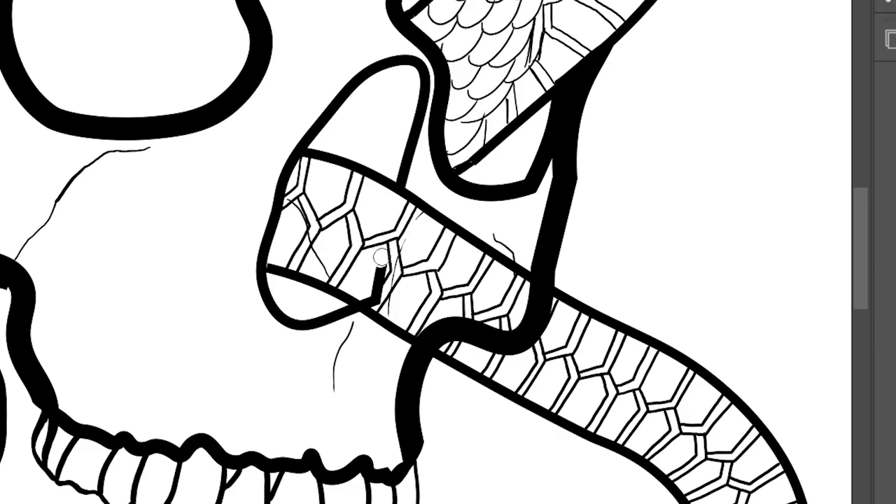
drag(434, 334, 532, 339)
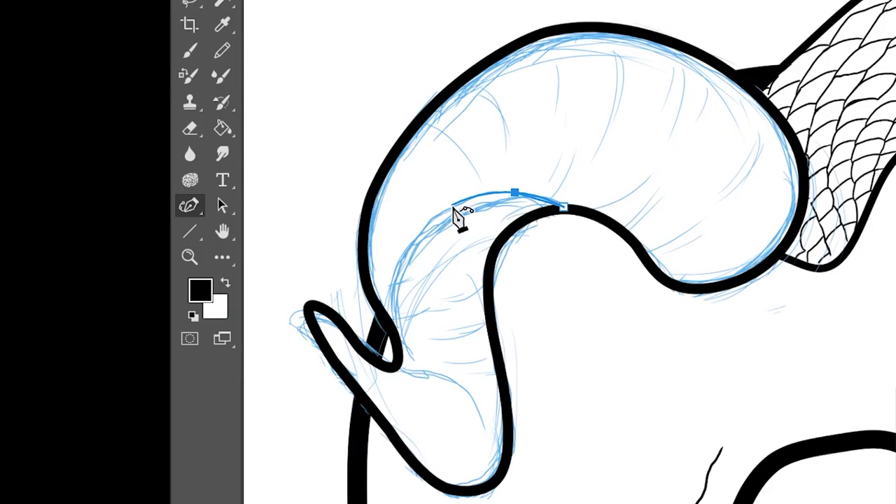
- Trace the left horn's inner fold as a curve and brush thin ridge lines across its upper curl
drag(507, 193, 505, 183)
drag(436, 206, 432, 200)
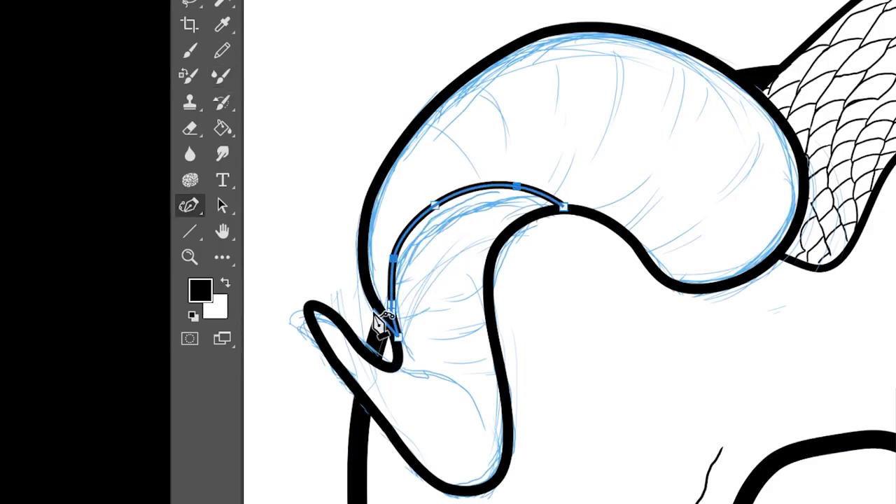
key(b)
drag(611, 32, 584, 154)
drag(682, 50, 670, 131)
drag(730, 75, 680, 220)
drag(758, 121, 714, 217)
drag(660, 269, 765, 186)
drag(620, 222, 666, 174)
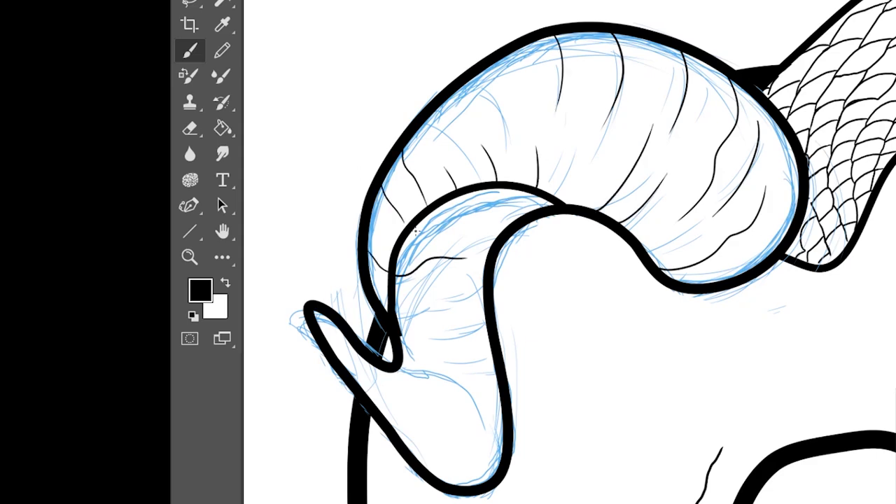
- Brush thin wavy ridge lines on the left horn's lower end and fill in more along its upper curve
drag(396, 341, 460, 315)
drag(444, 350, 486, 332)
drag(431, 292, 490, 267)
drag(422, 373, 399, 431)
drag(458, 396, 475, 448)
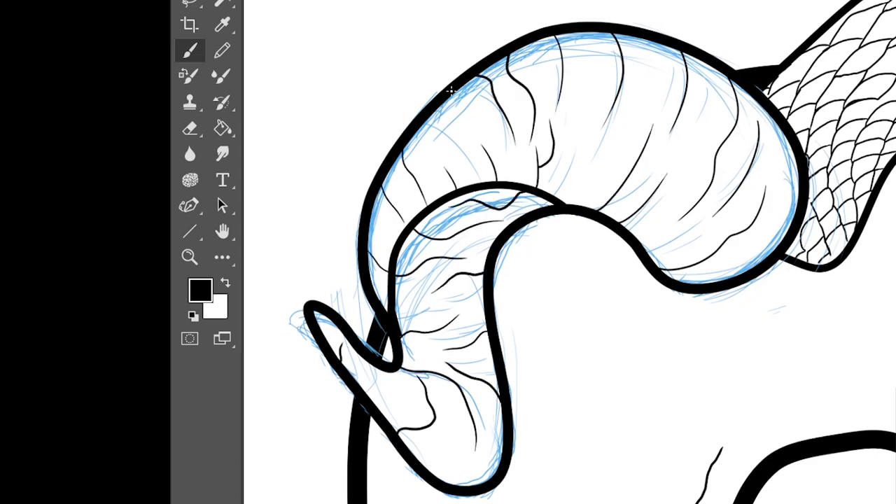
drag(448, 97, 486, 181)
drag(412, 136, 441, 204)
drag(655, 40, 619, 135)
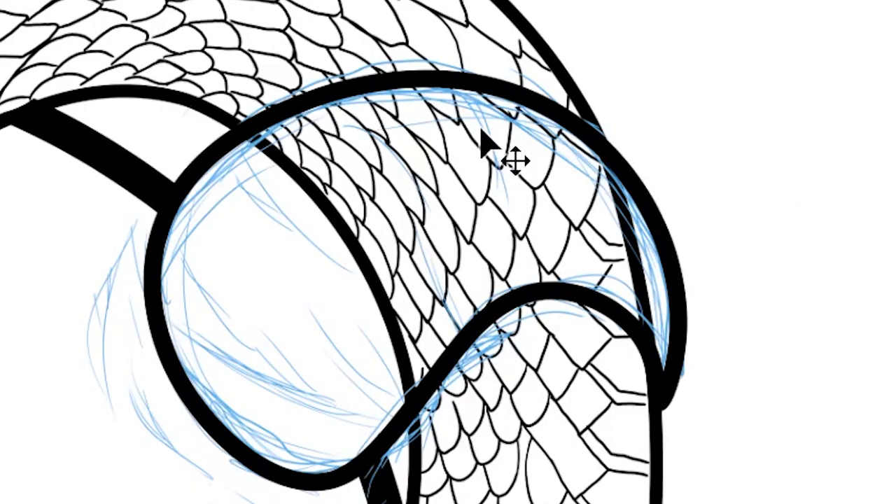
- Erase the snake lines inside the right horn and draw wavy ridge lines on the horn and its tip
drag(384, 319, 414, 394)
mouse_move(360, 254)
mouse_down()
mouse_move(338, 243)
mouse_move(259, 147)
mouse_up()
drag(662, 332, 610, 201)
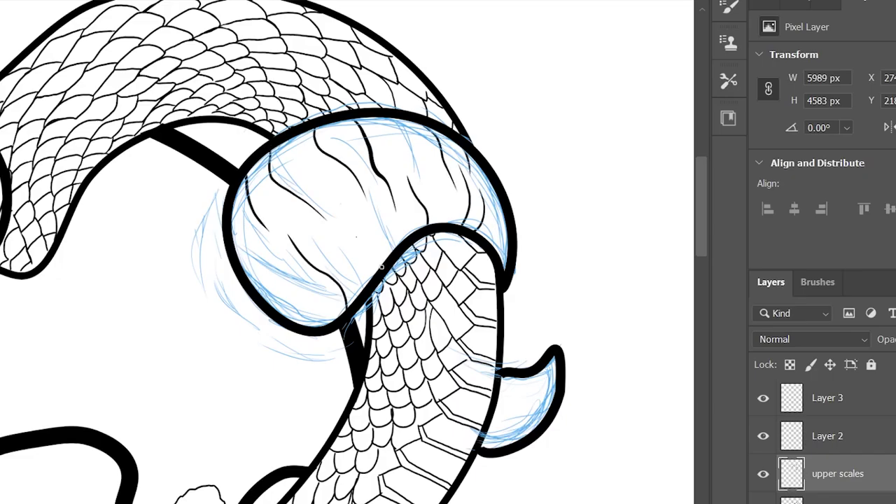
drag(410, 120, 430, 196)
drag(553, 370, 504, 406)
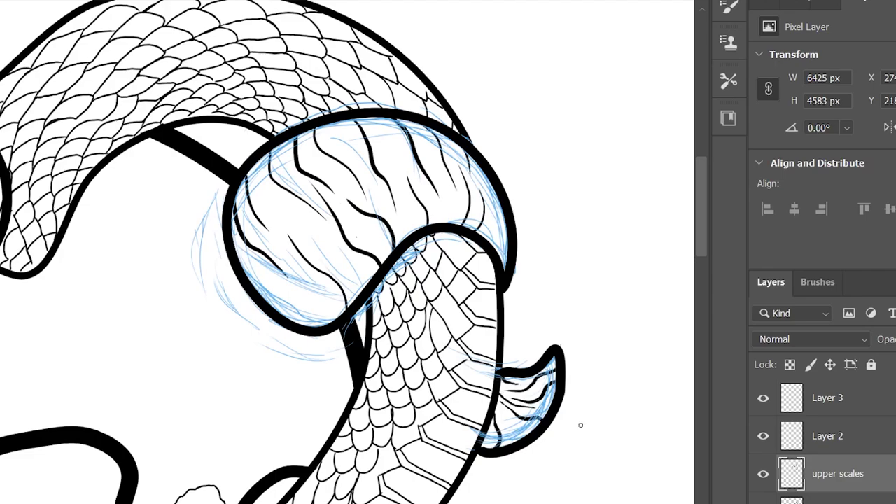
- Add and thicken ridge lines across the left horn's upper curl with the 31 px brush
drag(326, 259, 287, 204)
drag(300, 166, 268, 278)
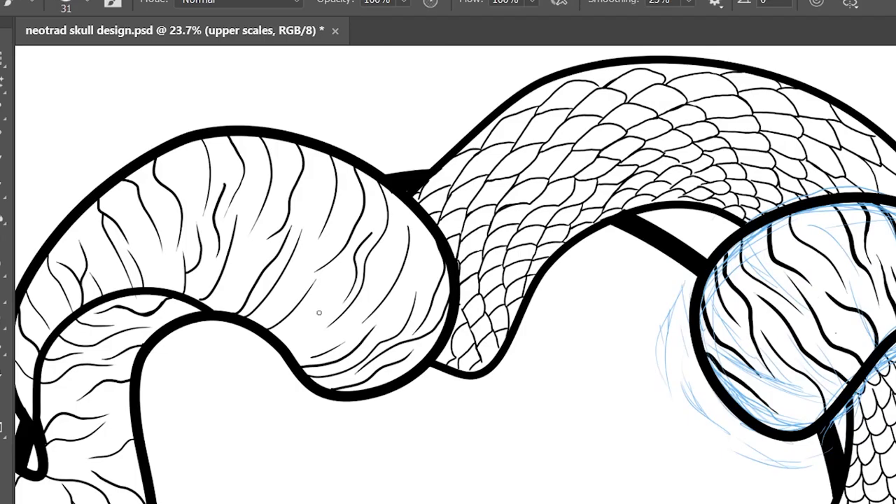
drag(392, 207, 370, 314)
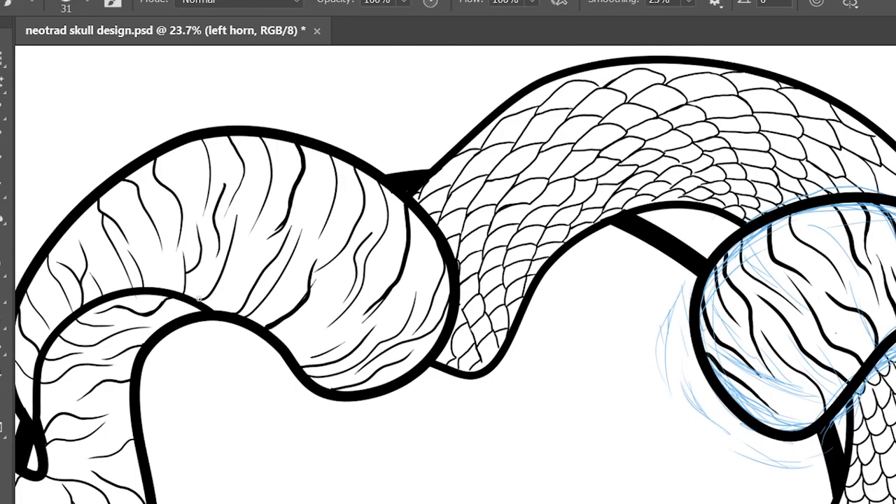
drag(263, 137, 270, 179)
drag(374, 210, 289, 330)
- Draw cracks and wrinkles on the skull's forehead and fill the black crack under the snake between the horns
key(h)
mouse_move(392, 191)
mouse_down()
mouse_move(354, 185)
mouse_move(343, 239)
mouse_up()
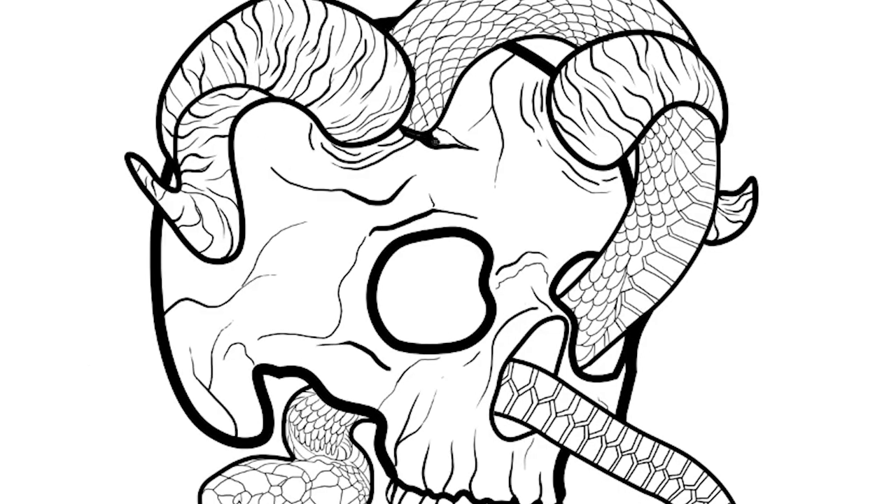
drag(434, 142, 452, 137)
scroll(430, 129, up, 5)
mouse_move(527, 185)
mouse_down()
mouse_move(614, 244)
mouse_move(528, 182)
mouse_up()
scroll(510, 153, down, 5)
drag(230, 211, 257, 184)
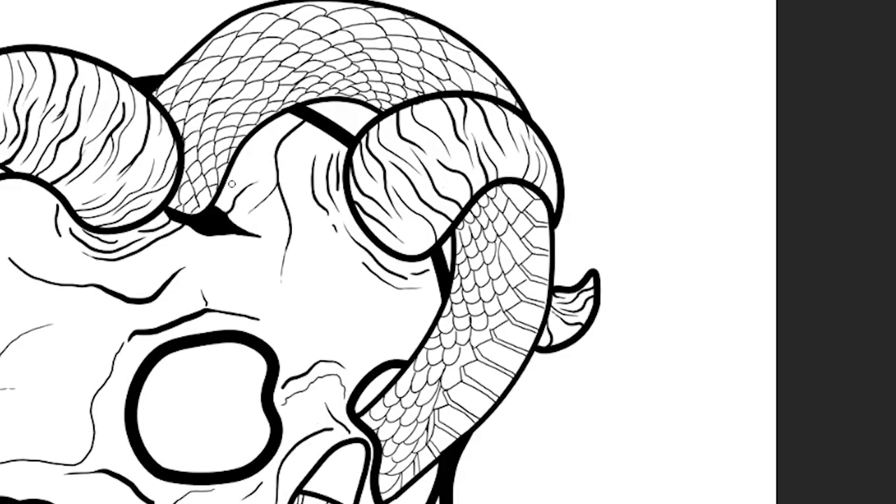
drag(225, 237, 253, 275)
drag(183, 237, 189, 259)
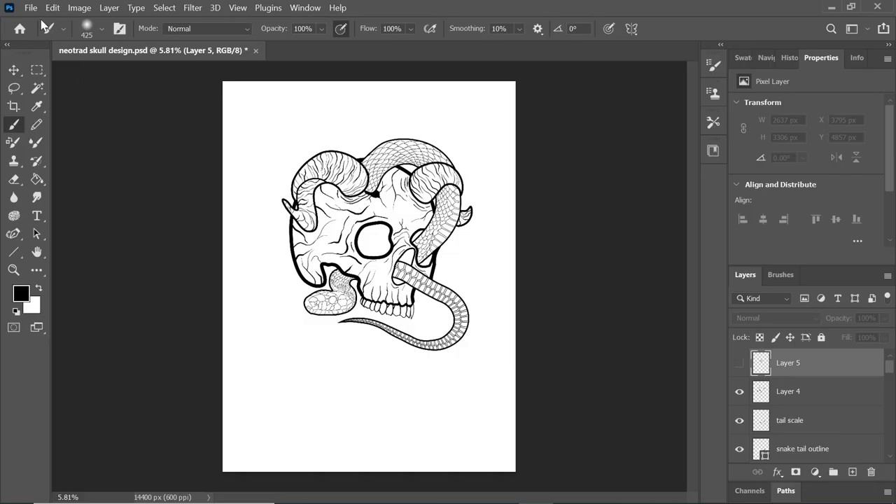
- Save the document as a new Photoshop file named neotrad skull ste
click(42, 16)
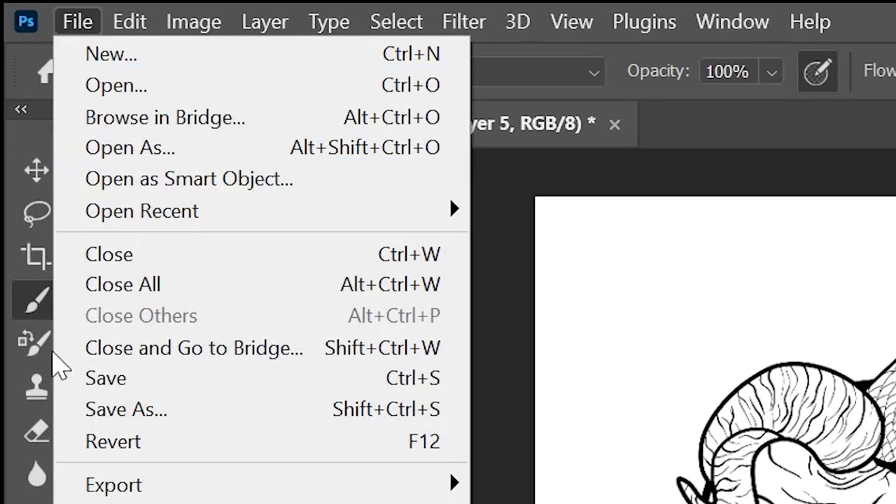
click(82, 414)
drag(414, 86, 390, 86)
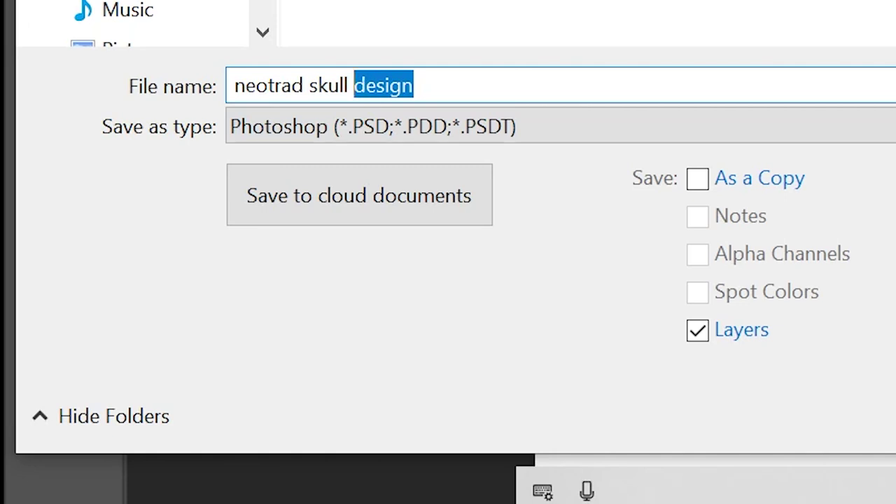
text(ste)
key(Return)
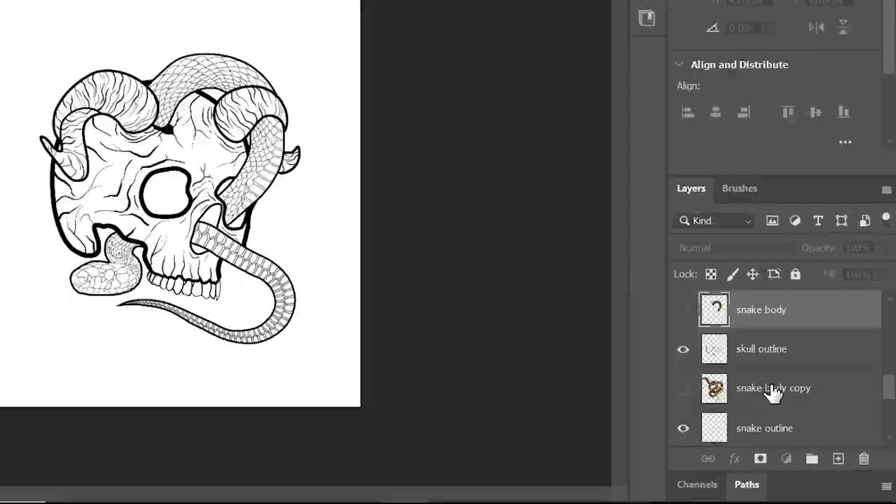
- Group the hidden reference layers, including the snake, snake body and skull reference images, into a group named reference images
scroll(693, 314, down, 3)
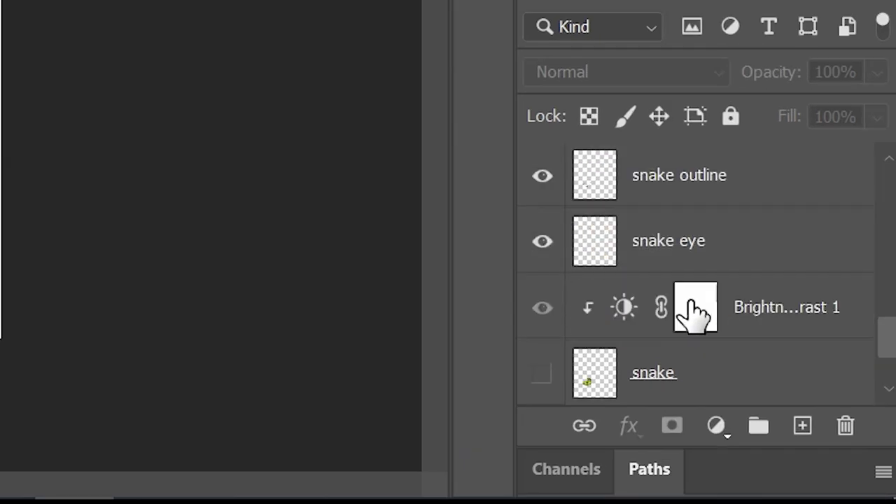
scroll(693, 313, down, 1)
click(770, 314)
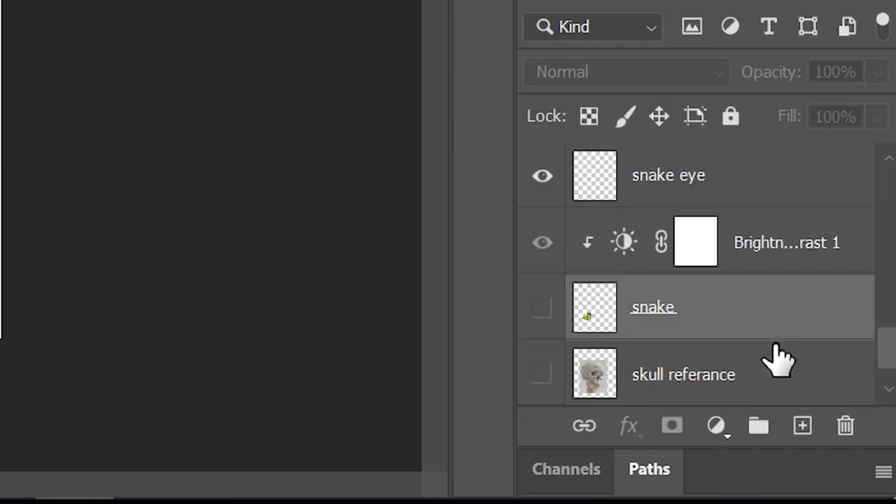
shift+click(774, 378)
scroll(772, 378, up, 10)
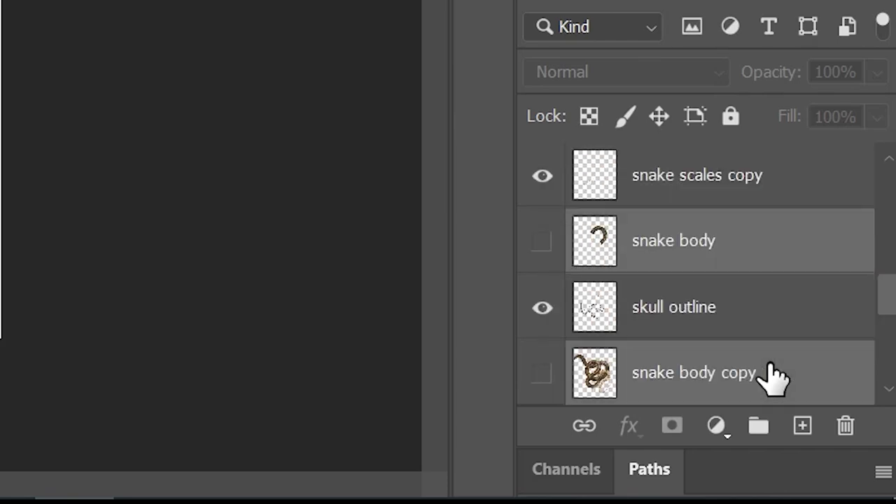
right_click(735, 329)
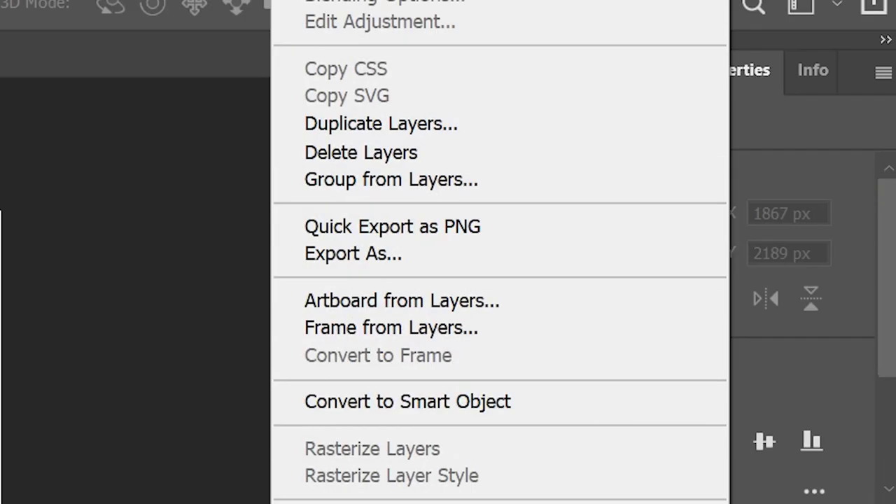
click(532, 179)
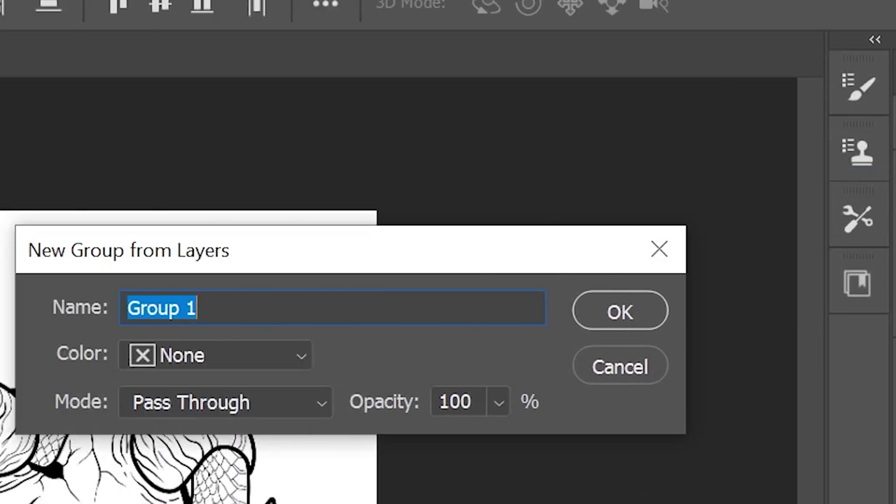
text(reference images)
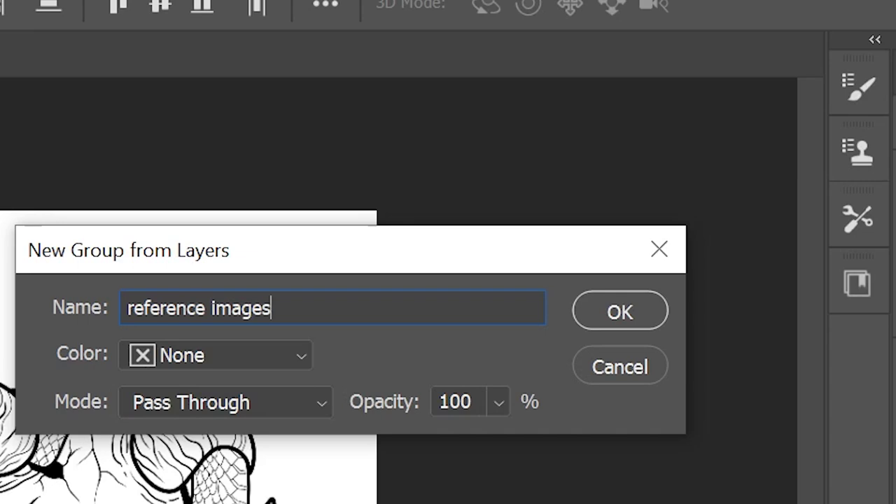
key(Return)
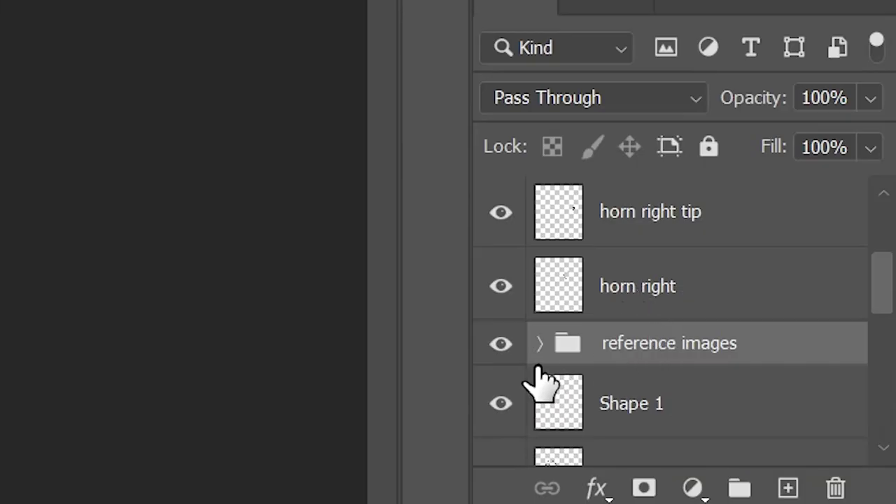
- Check the reference images group's contents, hide the group and move it directly above the Background layer
click(539, 343)
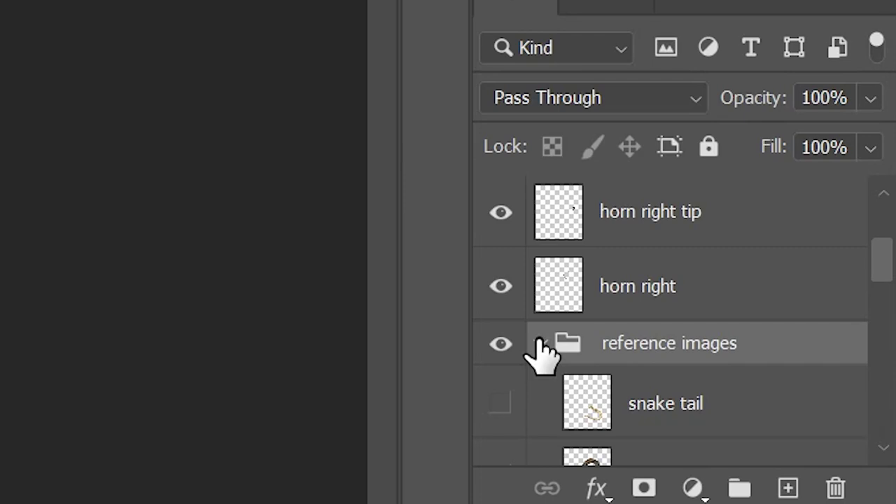
click(539, 343)
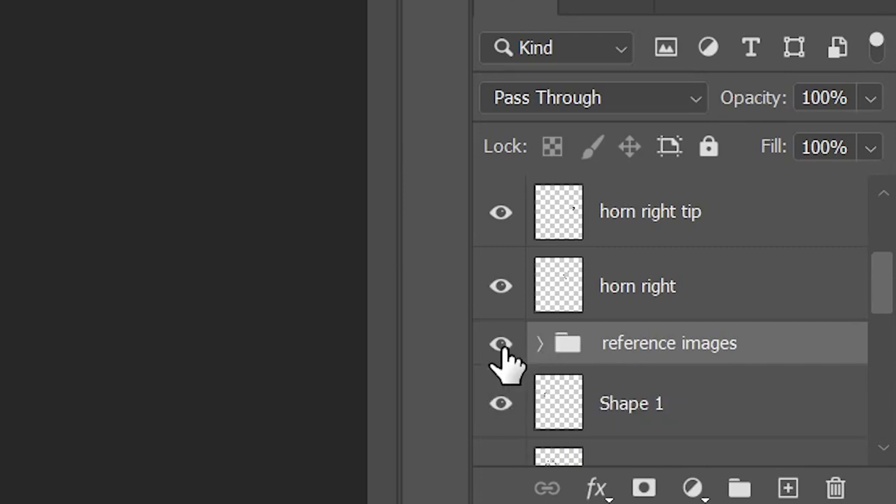
drag(506, 354, 675, 399)
- Merge all the line-art layers above the reference images group, up to Layer 4, into one layer
click(676, 320)
scroll(676, 320, up, 10)
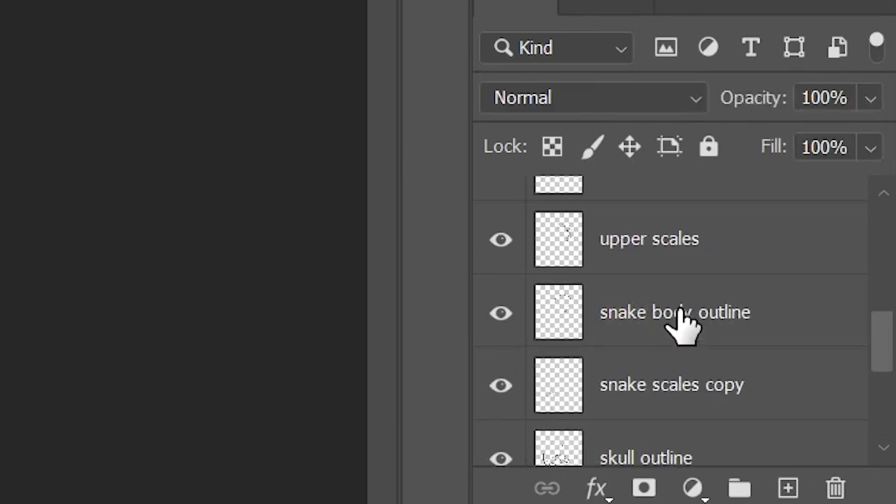
shift+click(670, 228)
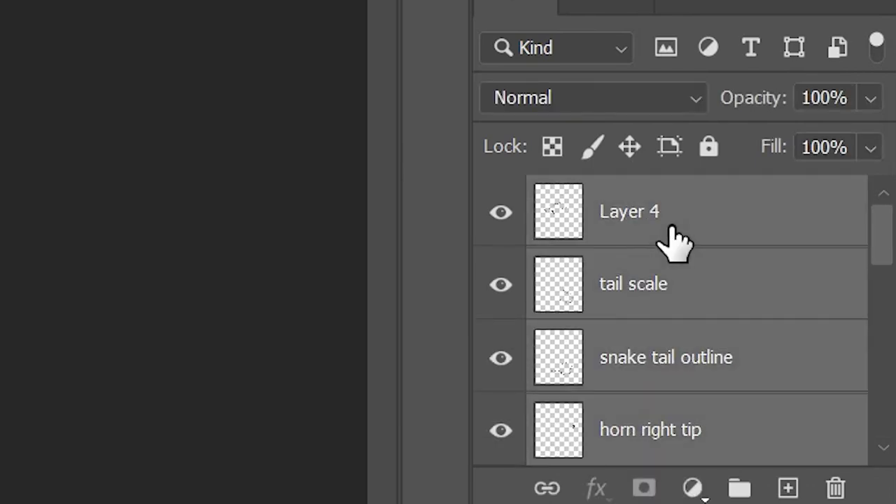
right_click(674, 240)
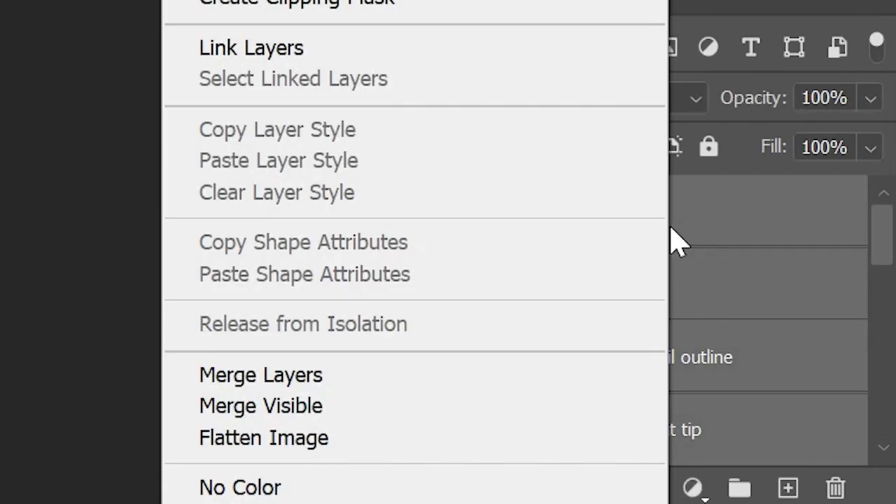
click(515, 374)
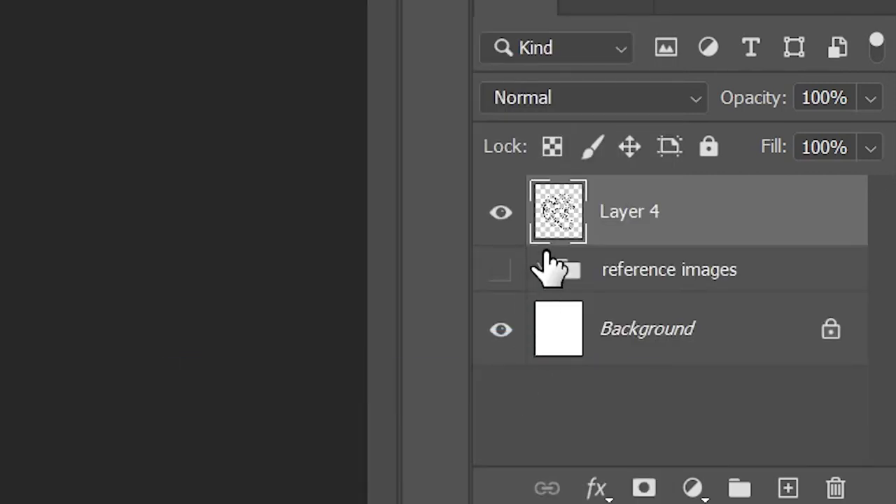
- Rename the merged line-art layer as outline and convert it to a smart object
double_click(623, 211)
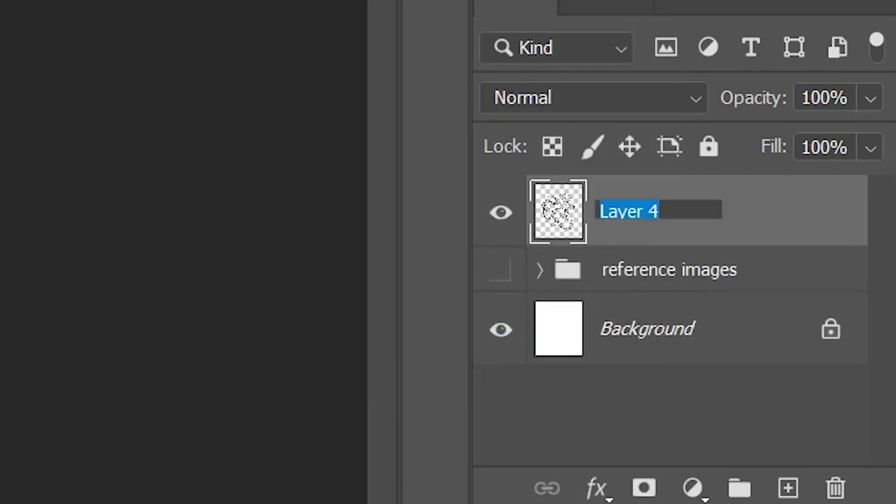
text(outline)
key(Return)
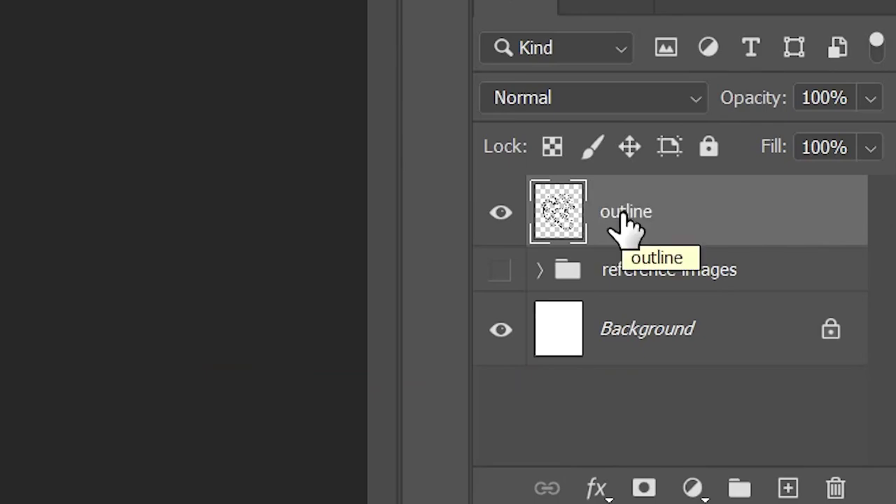
right_click(621, 224)
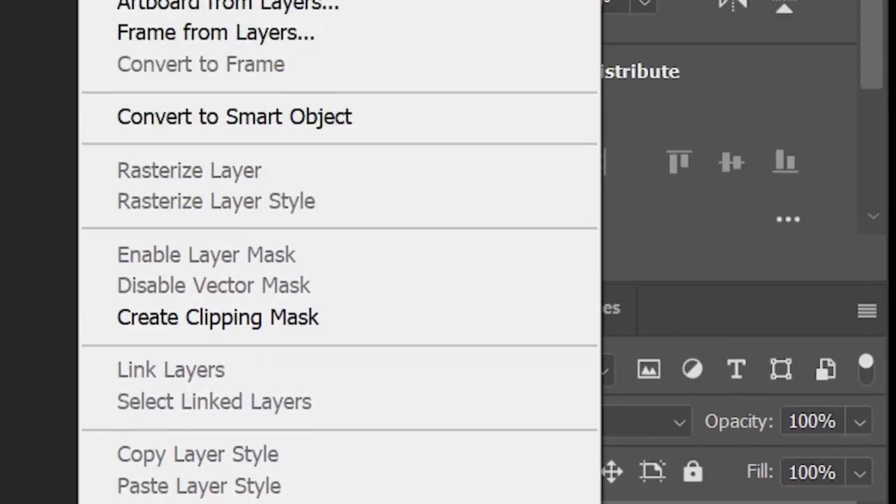
click(184, 124)
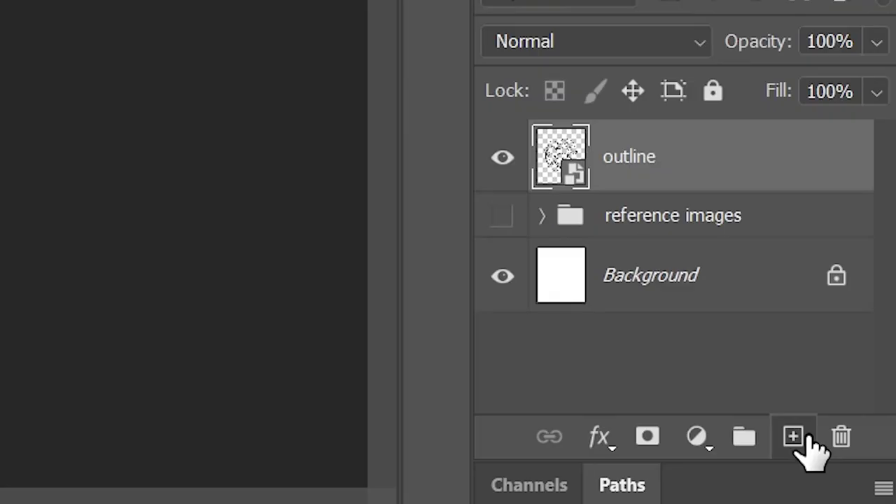
- Add a new layer beneath the outline layer and name it skull base colour
click(852, 472)
drag(708, 245, 710, 253)
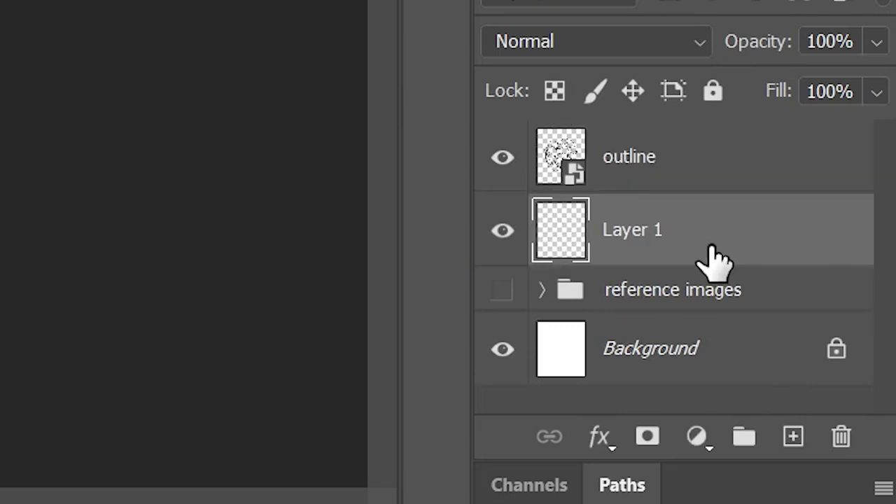
double_click(635, 237)
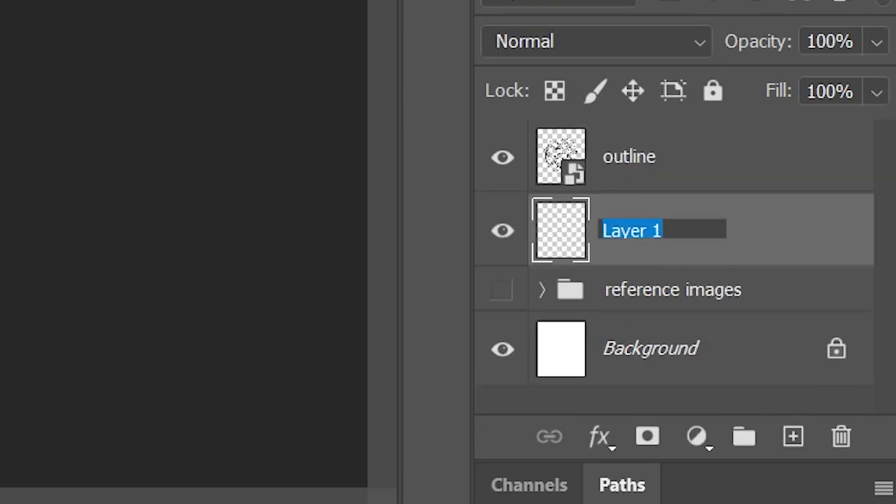
text(skull base colour)
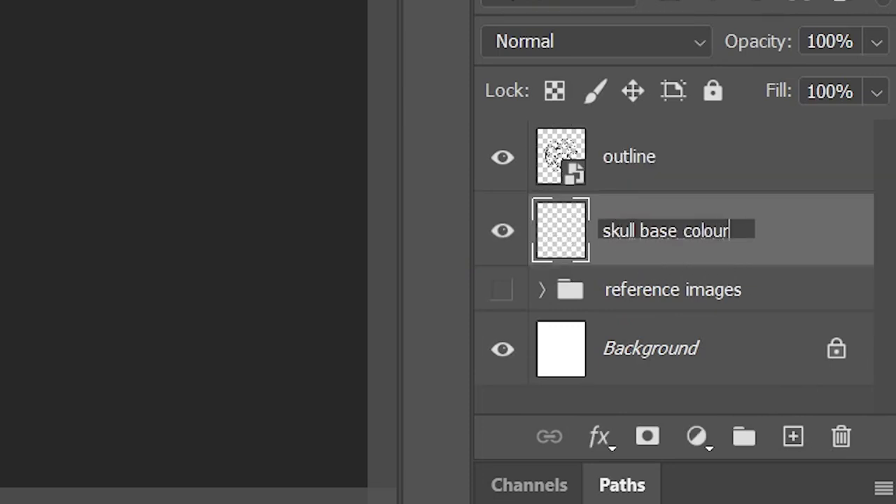
key(Return)
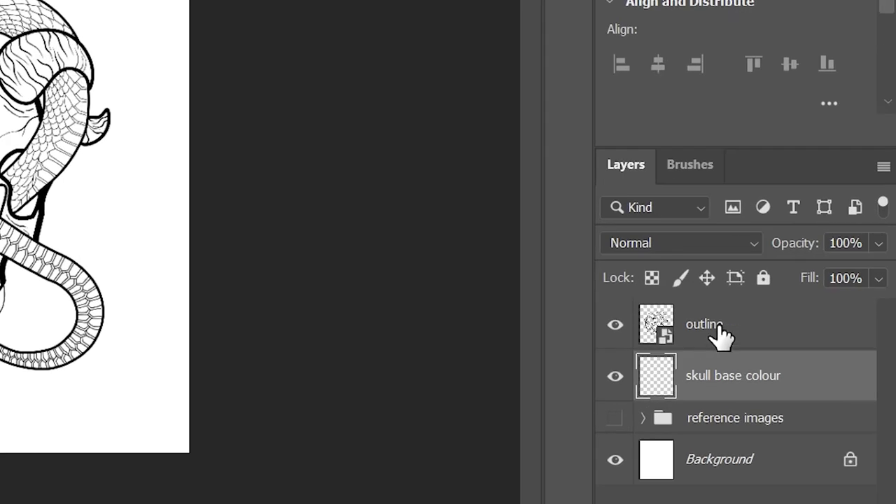
- Select the design's silhouette from the outline layer by selecting the blank surroundings, expanding that selection by 2 pixels and inverting it
click(721, 336)
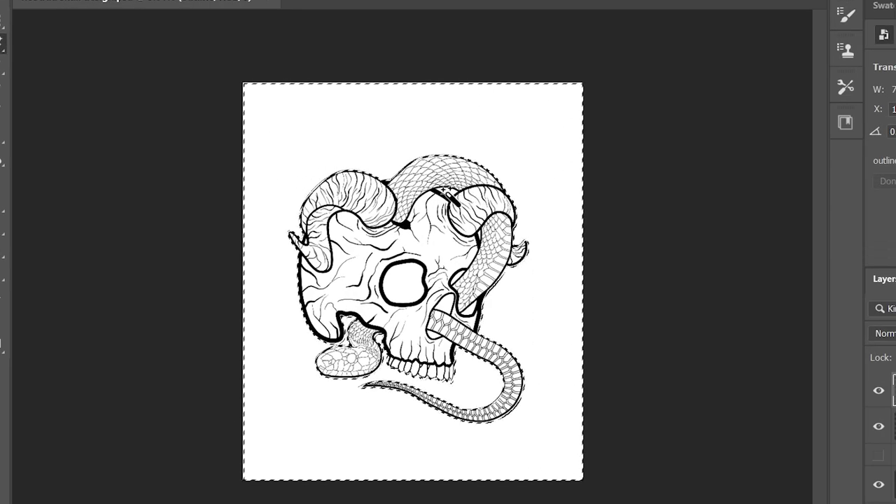
click(98, 23)
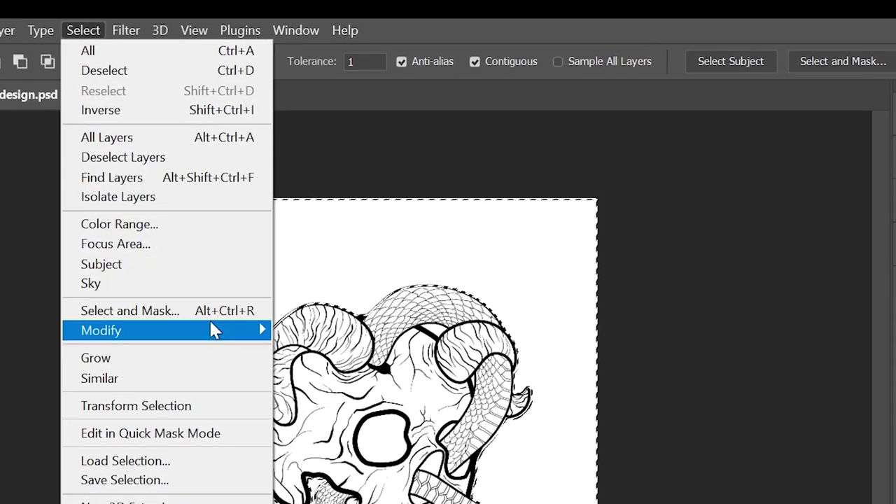
mouse_move(218, 323)
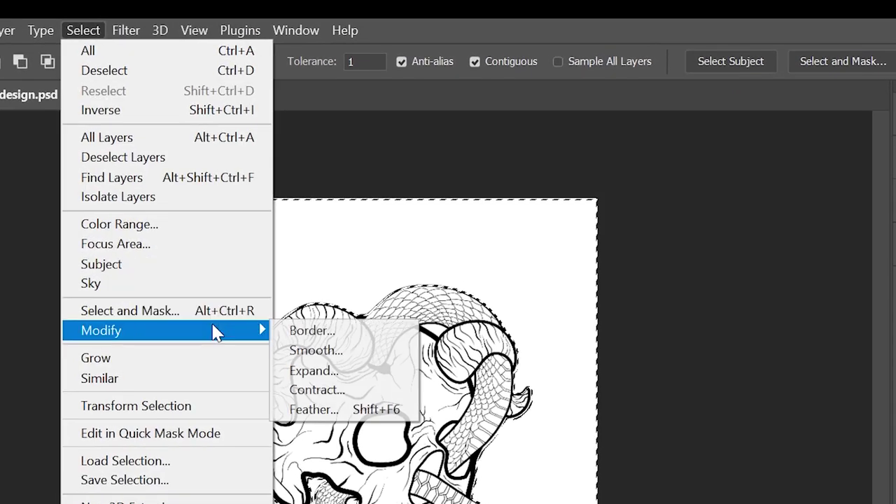
click(345, 372)
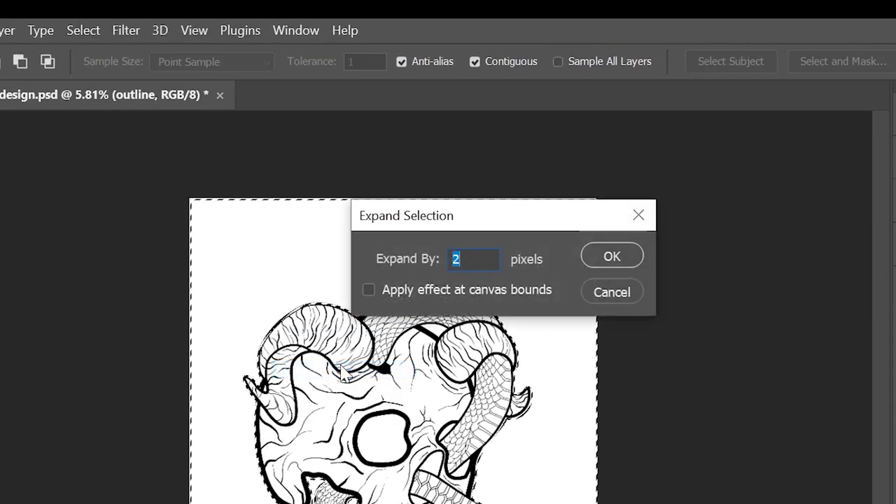
click(609, 258)
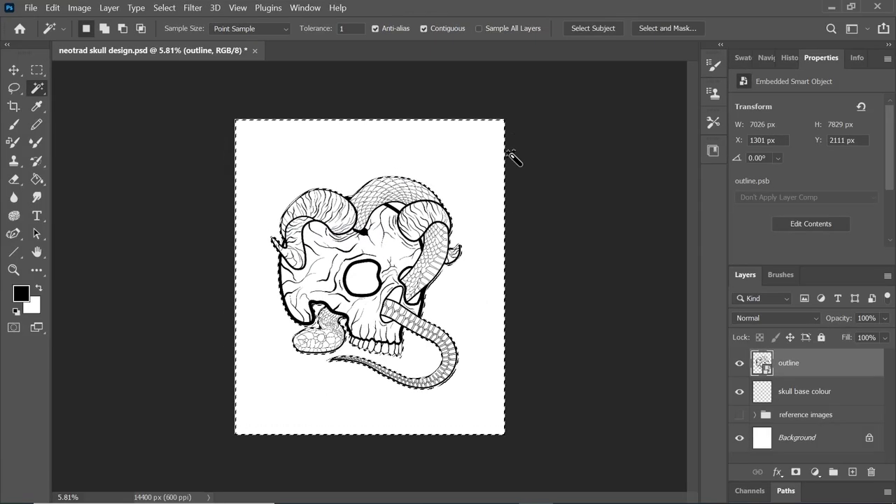
right_click(388, 190)
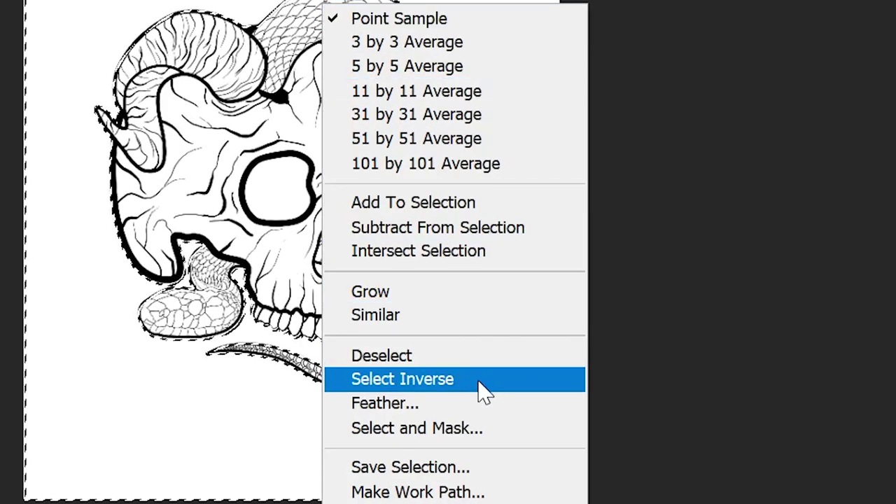
click(465, 374)
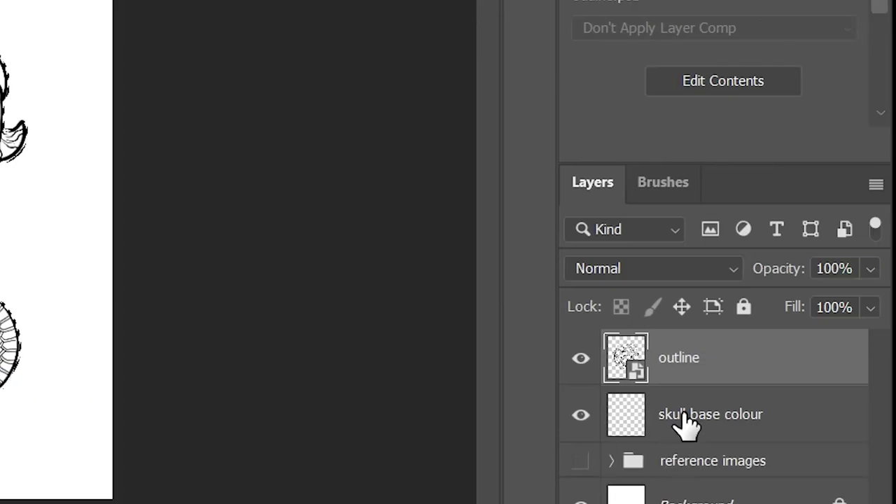
- Make skull base colour the active layer and set the foreground colour to a neutral grey with 0% saturation and 59% brightness
click(686, 420)
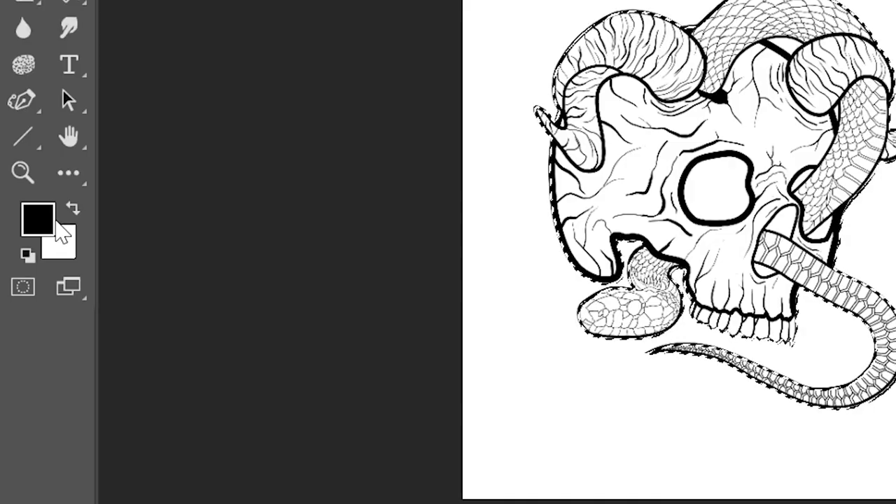
click(50, 224)
click(474, 287)
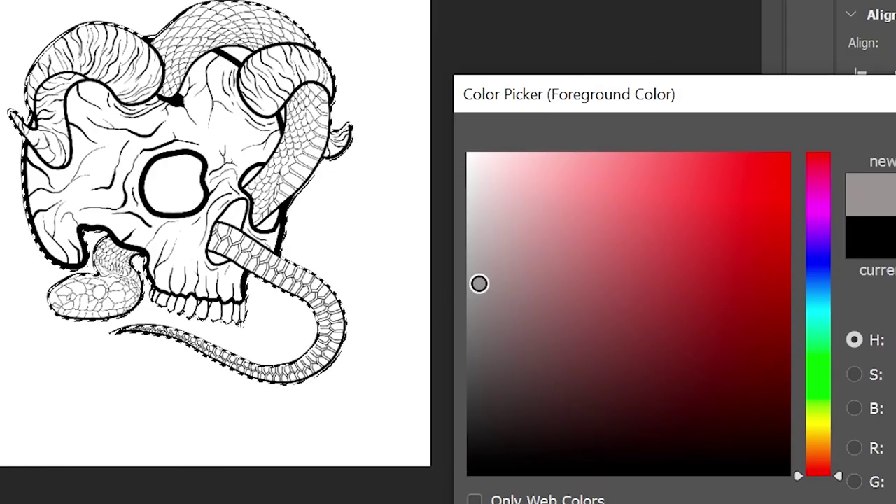
drag(480, 280, 464, 248)
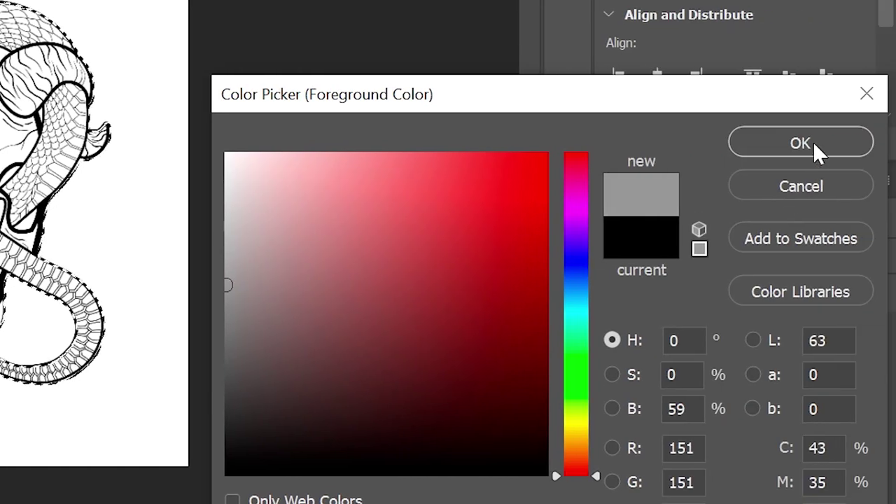
click(814, 150)
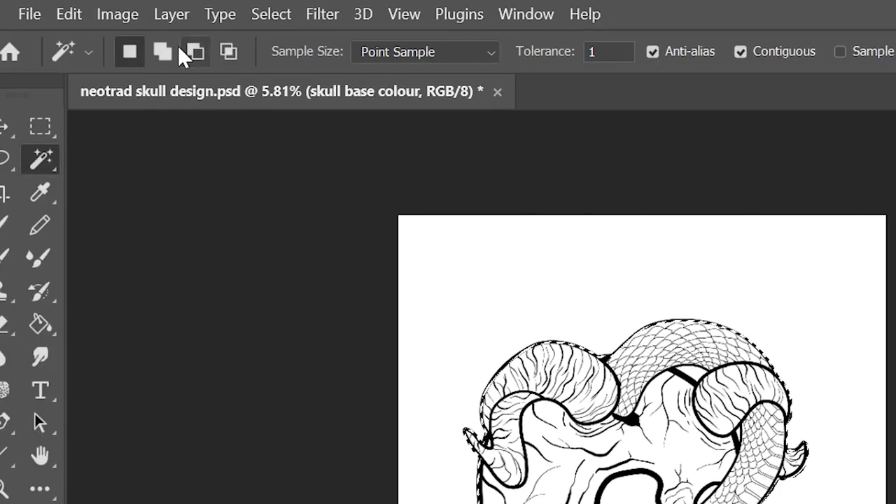
- Fill the selected silhouette with the foreground colour in Normal mode at 100% opacity and deselect it
click(69, 20)
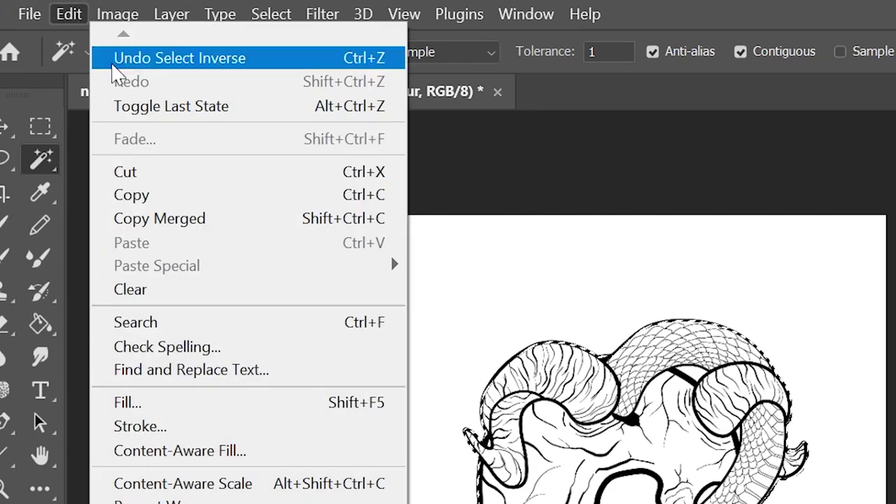
click(196, 402)
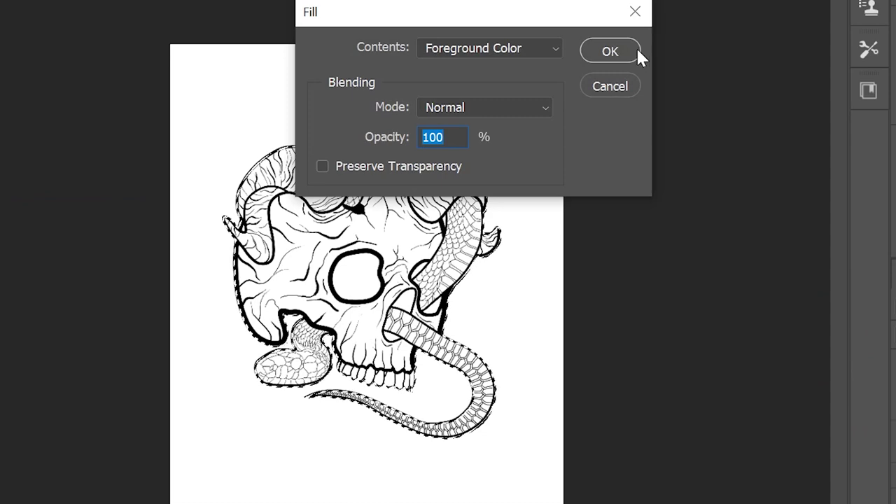
click(634, 51)
key(ctrl+d)
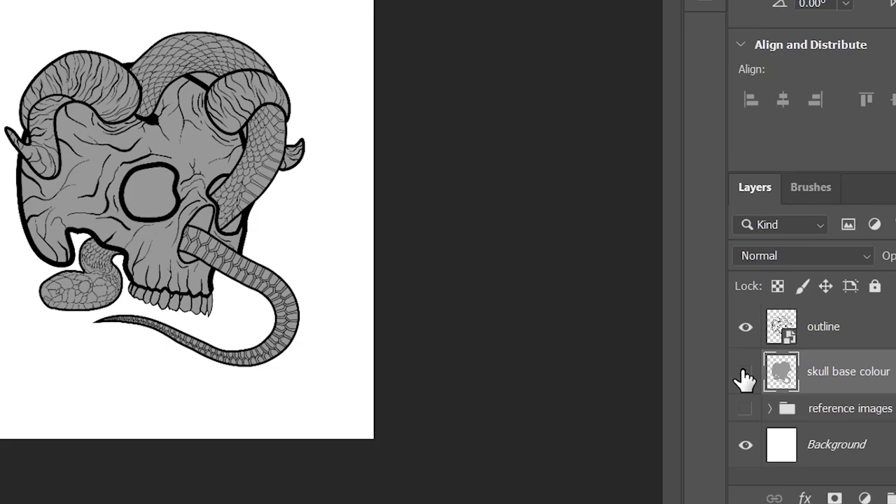
- Compare the design with the skull base colour layer and the outline layer each hidden in turn
click(745, 372)
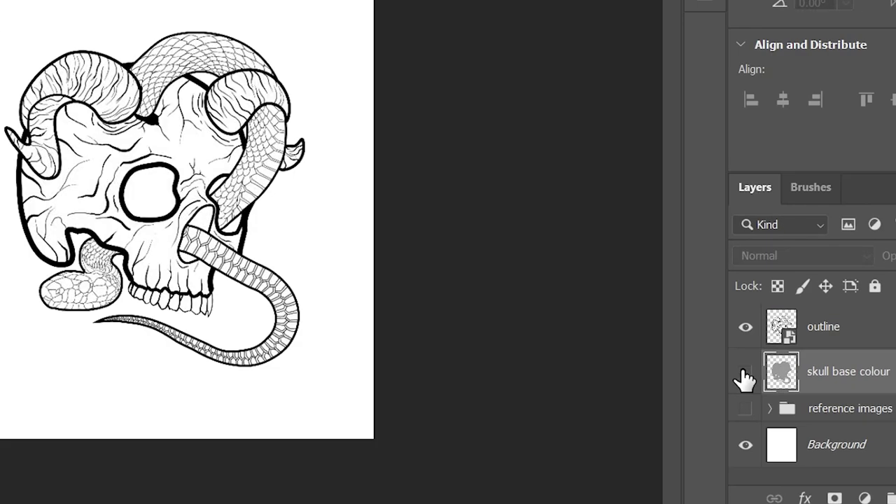
click(744, 372)
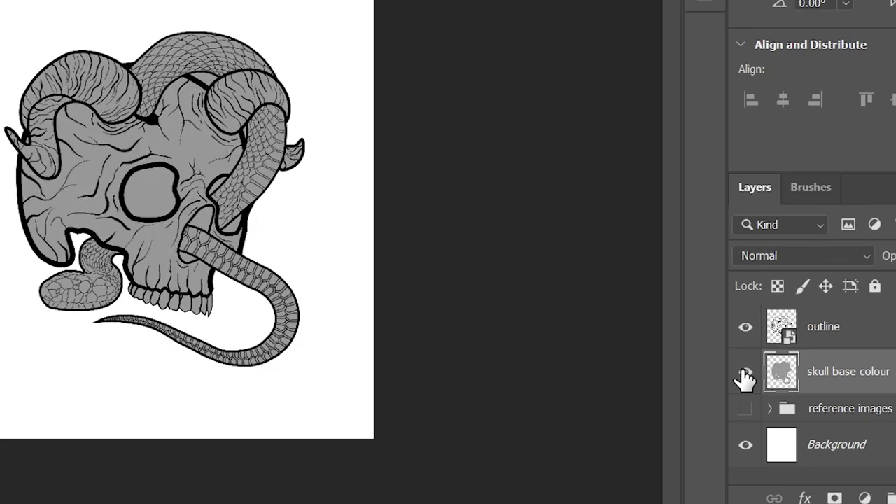
click(747, 329)
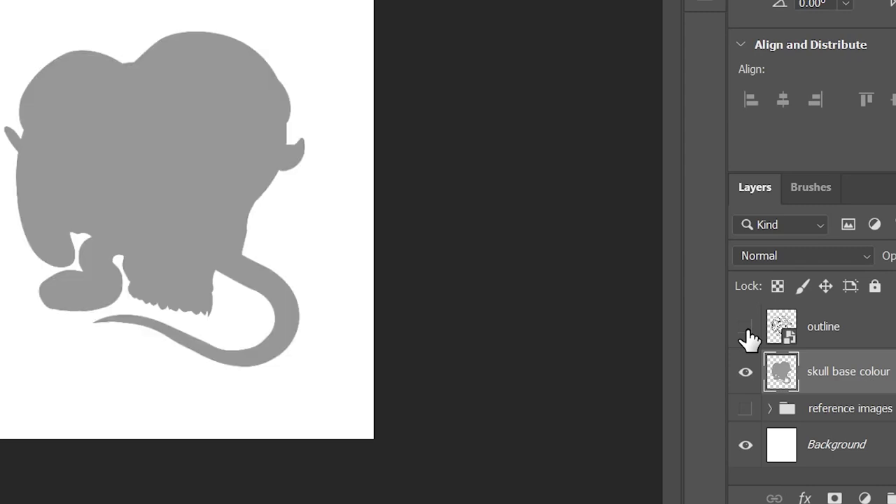
click(746, 328)
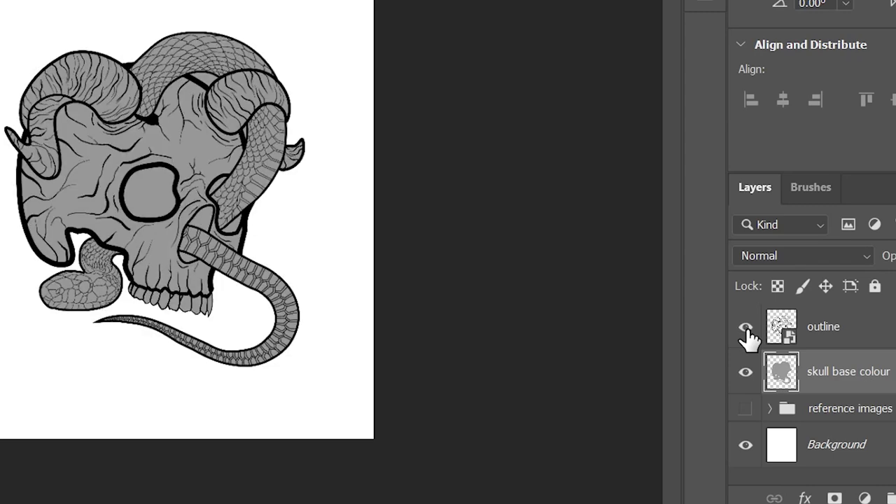
- Add a new layer named eyes and move it beneath the outline layer
click(848, 336)
click(810, 452)
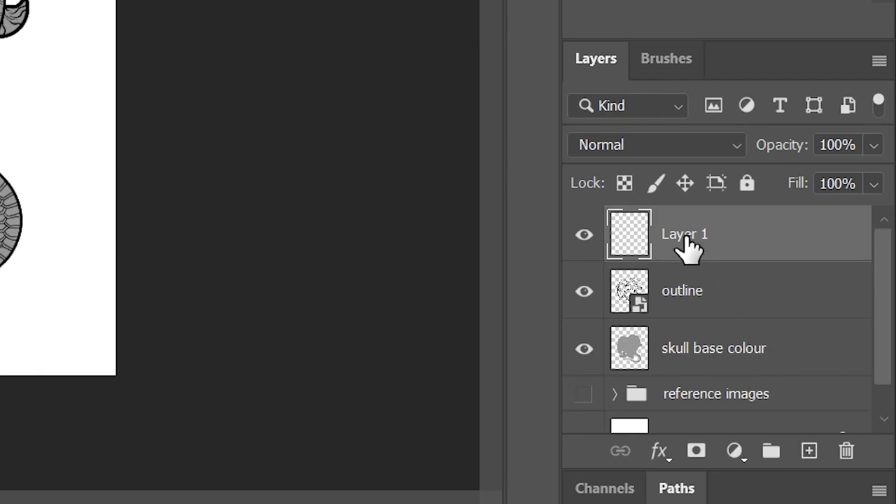
double_click(685, 238)
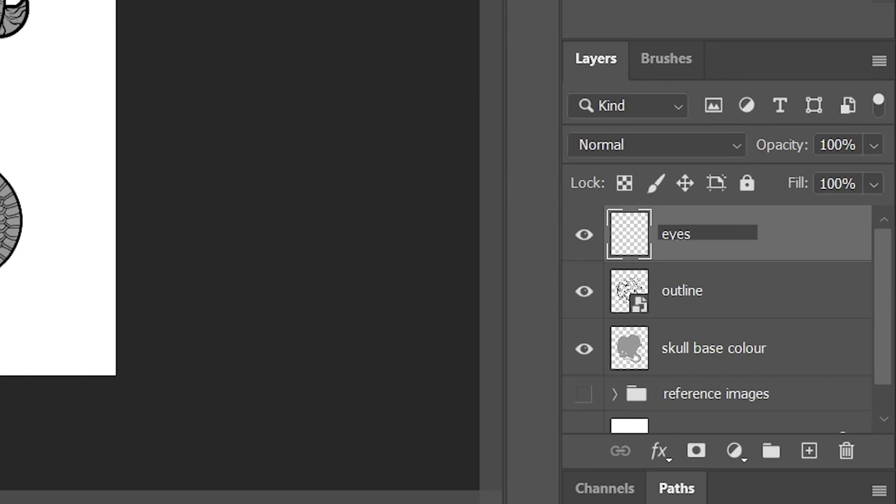
key(Return)
drag(685, 238, 726, 306)
- Add further scales of the snake's body beside the eye socket to the Magic Wand selection on the outline layer
click(737, 226)
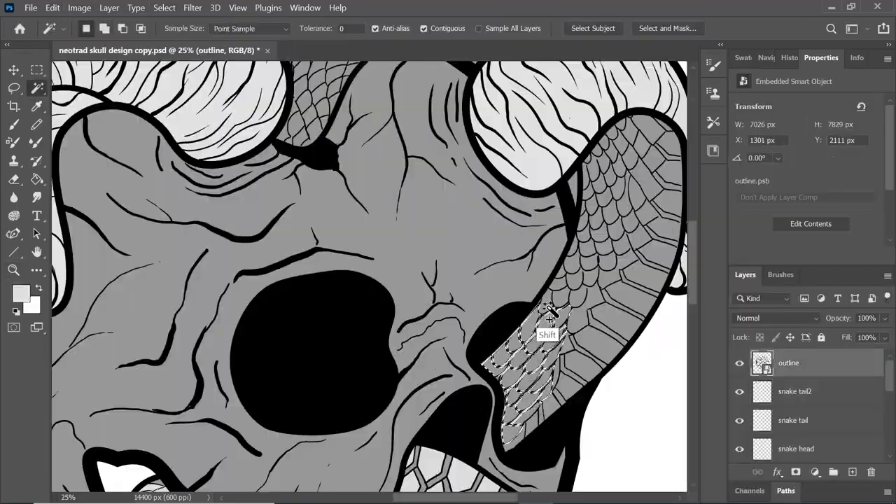
shift+click(549, 312)
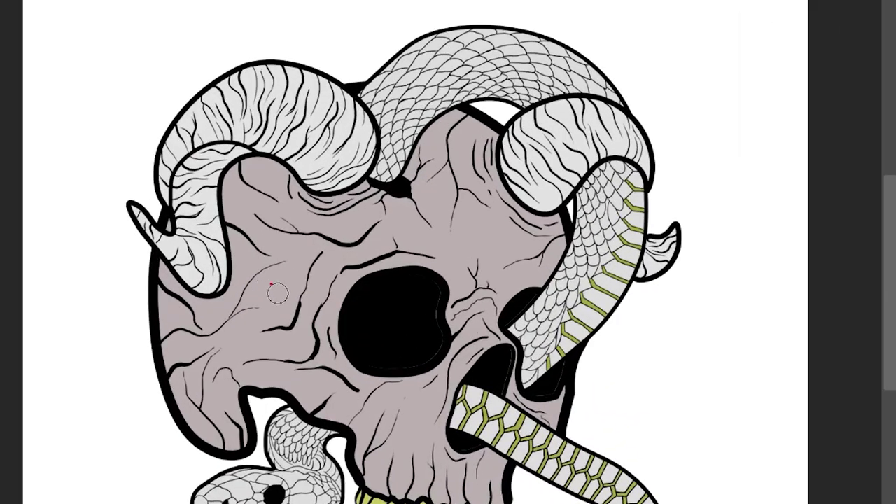
- Scribble freehand red test strokes across the skull, horns and snake on an unclipped layer
mouse_move(277, 294)
mouse_down()
mouse_move(143, 157)
mouse_move(127, 112)
mouse_move(174, 95)
mouse_move(287, 145)
mouse_move(354, 129)
mouse_move(319, 84)
mouse_move(387, 264)
mouse_move(425, 329)
mouse_move(379, 322)
mouse_move(346, 414)
mouse_up()
mouse_move(338, 447)
mouse_down()
mouse_move(231, 398)
mouse_move(181, 492)
mouse_move(360, 428)
mouse_move(385, 479)
mouse_move(439, 461)
mouse_move(452, 426)
mouse_up()
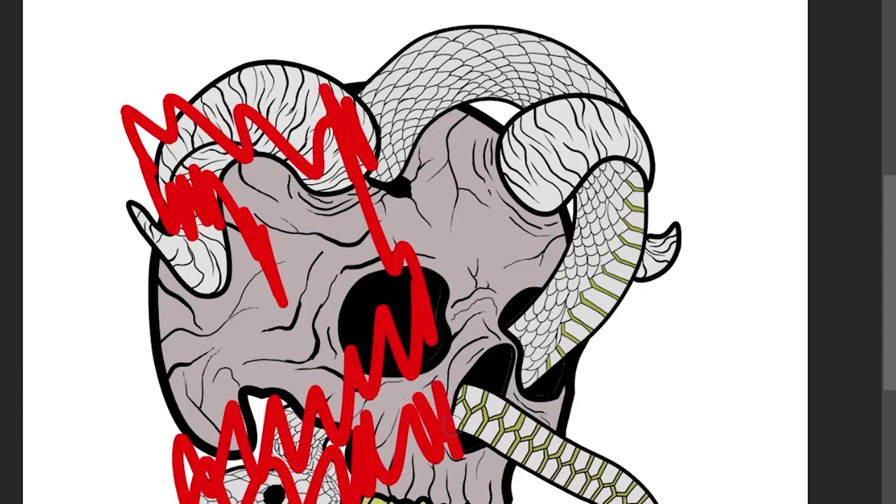
mouse_move(458, 385)
mouse_down()
mouse_move(406, 356)
mouse_move(594, 349)
mouse_up()
drag(595, 350, 210, 133)
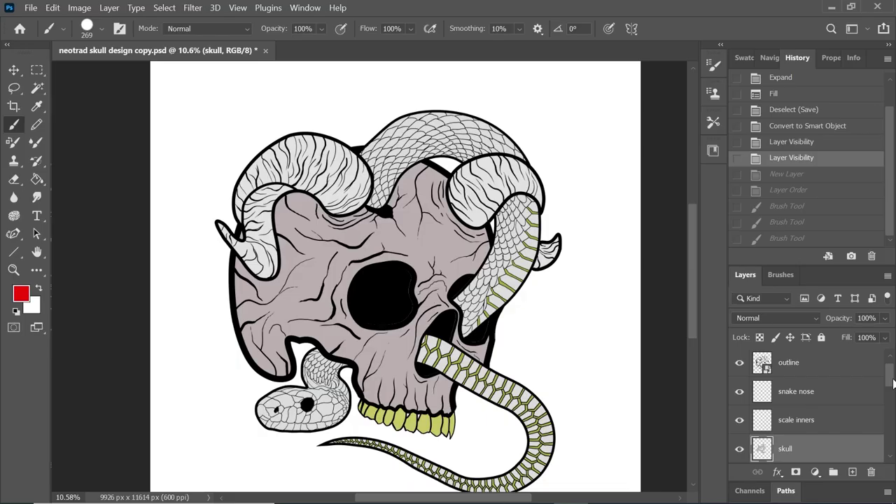
- Try painting red strokes over the skull directly on the skull layer
scroll(892, 390, down, 2)
scroll(893, 389, down, 1)
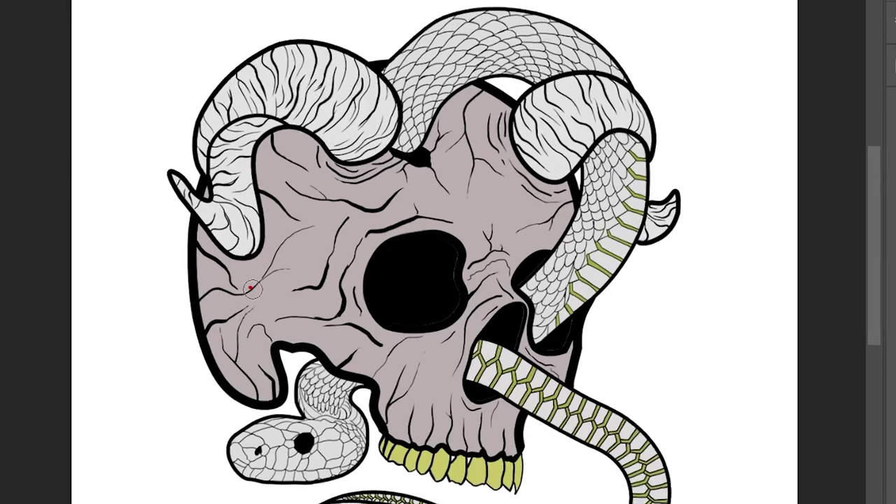
mouse_move(207, 226)
mouse_down()
mouse_move(269, 315)
mouse_move(219, 257)
mouse_up()
drag(119, 183, 114, 188)
mouse_move(198, 326)
mouse_down()
mouse_move(138, 227)
mouse_move(180, 301)
mouse_up()
mouse_move(215, 352)
mouse_down()
mouse_move(250, 448)
mouse_move(157, 272)
mouse_up()
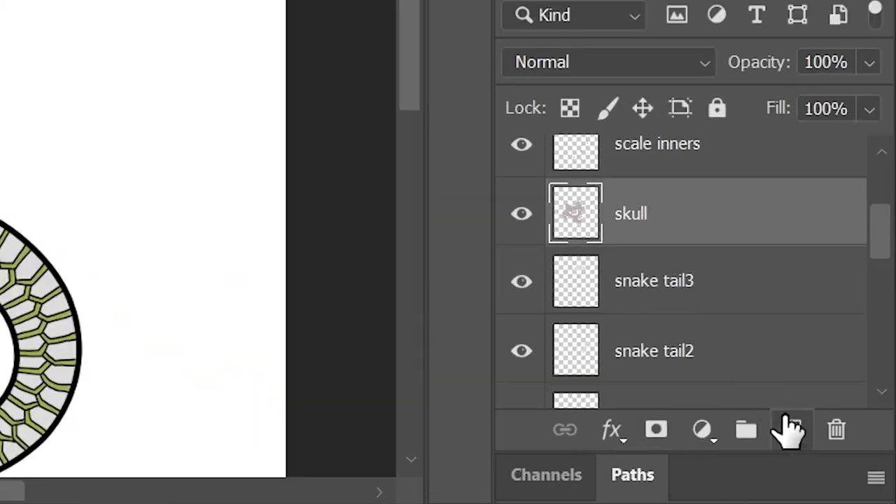
- Add a new layer above the skull layer and clip it to the skull
click(791, 430)
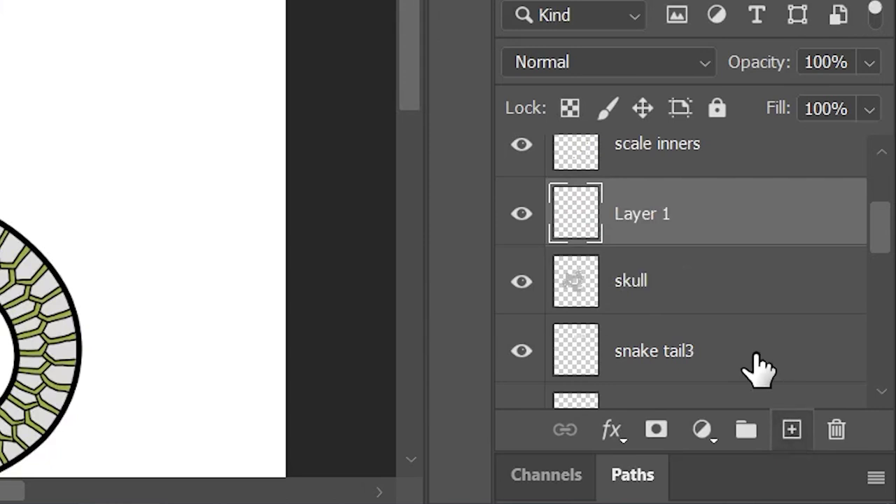
key(alt)
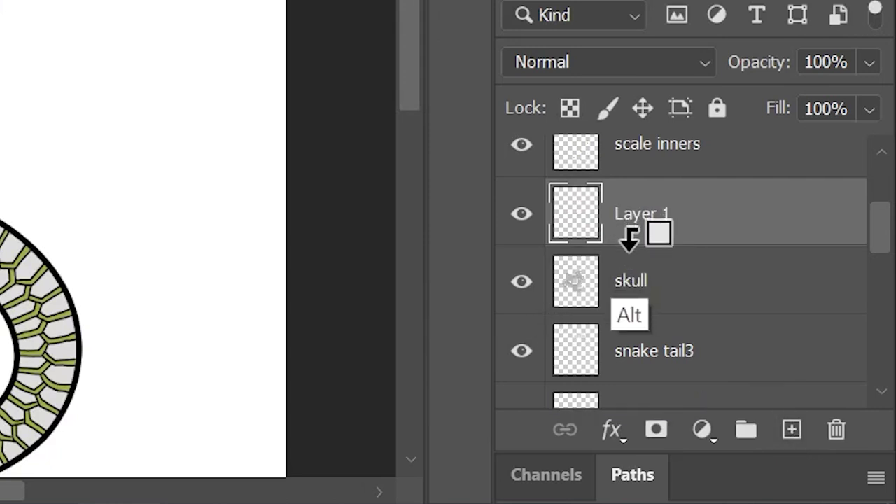
alt+click(630, 238)
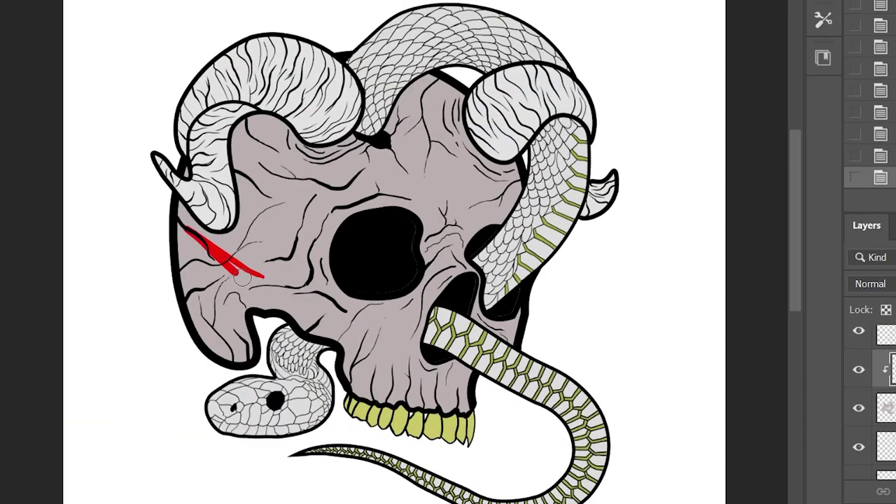
- Scribble red test strokes over the whole skull on the layer clipped to it
mouse_move(210, 257)
mouse_down()
mouse_move(217, 264)
mouse_move(180, 247)
mouse_move(432, 439)
mouse_up()
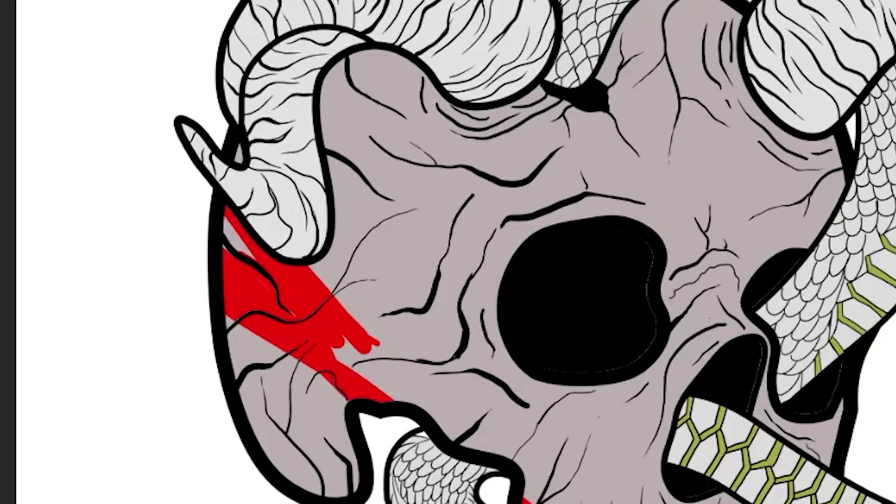
drag(574, 494, 256, 199)
mouse_move(108, 18)
mouse_down()
mouse_move(442, 100)
mouse_move(852, 251)
mouse_up()
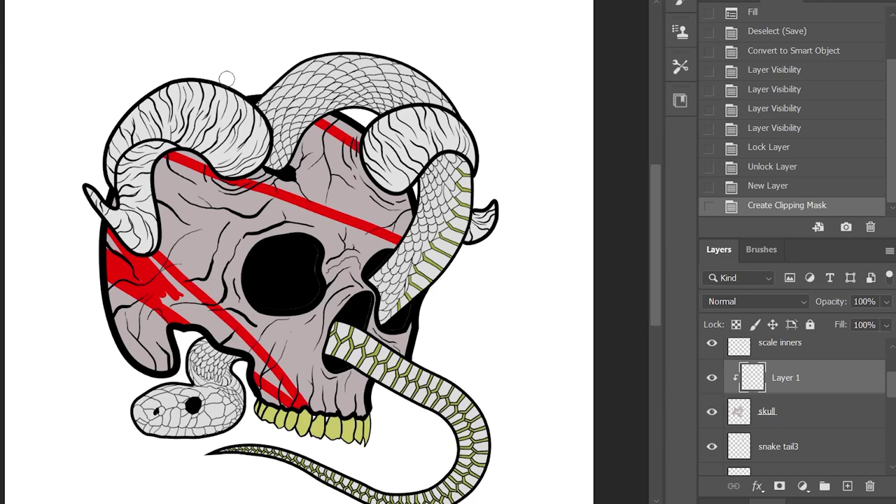
drag(318, 148, 403, 236)
drag(147, 154, 228, 238)
drag(341, 409, 208, 291)
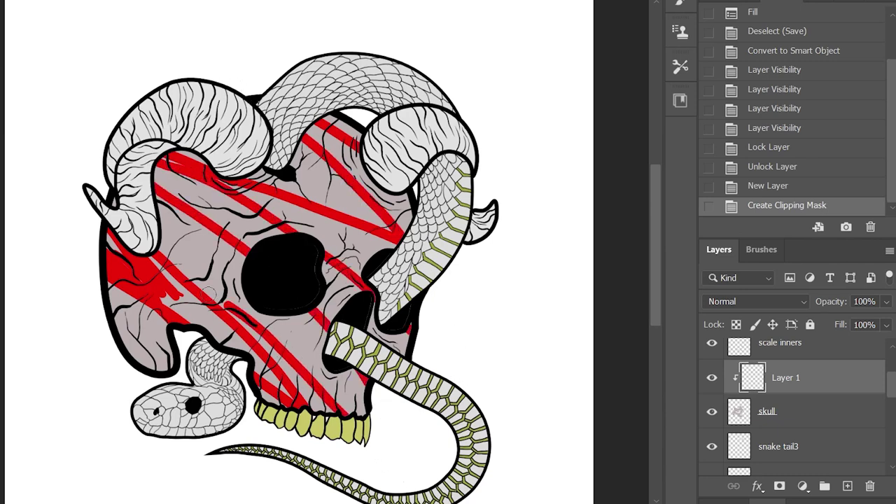
drag(294, 481, 296, 479)
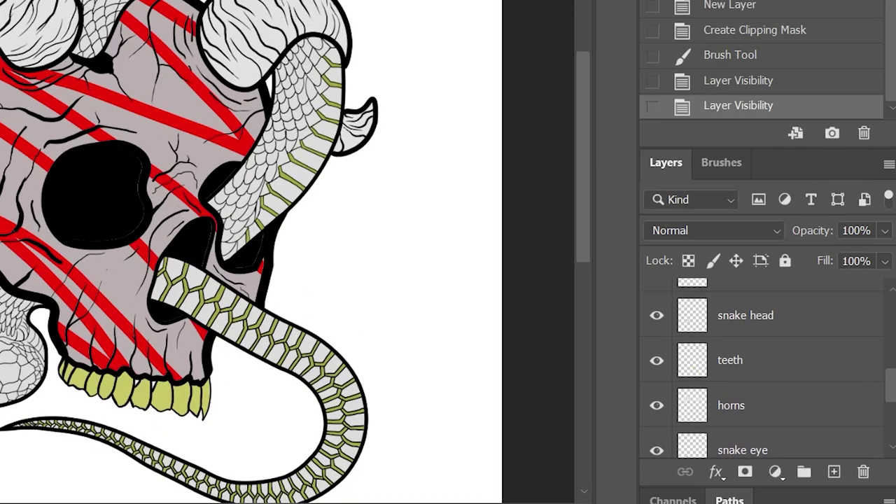
- Add a new layer above the snake head layer and clip it to the snake head
scroll(821, 406, up, 2)
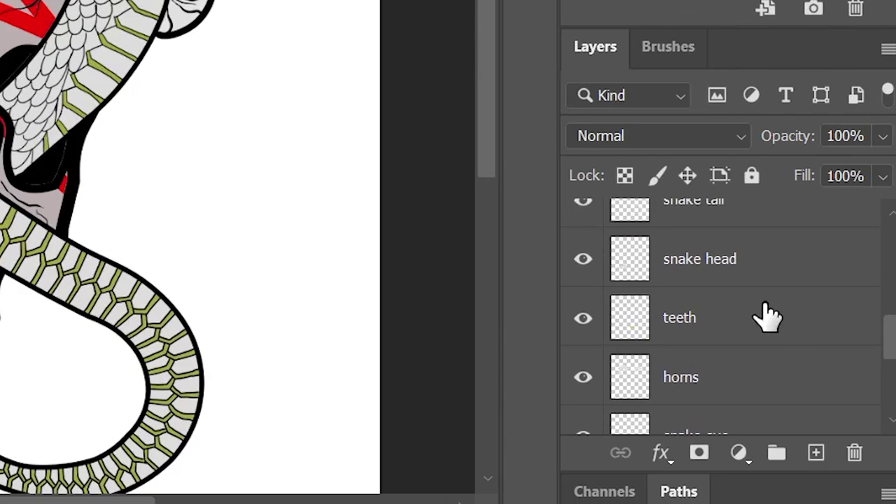
click(747, 284)
click(816, 453)
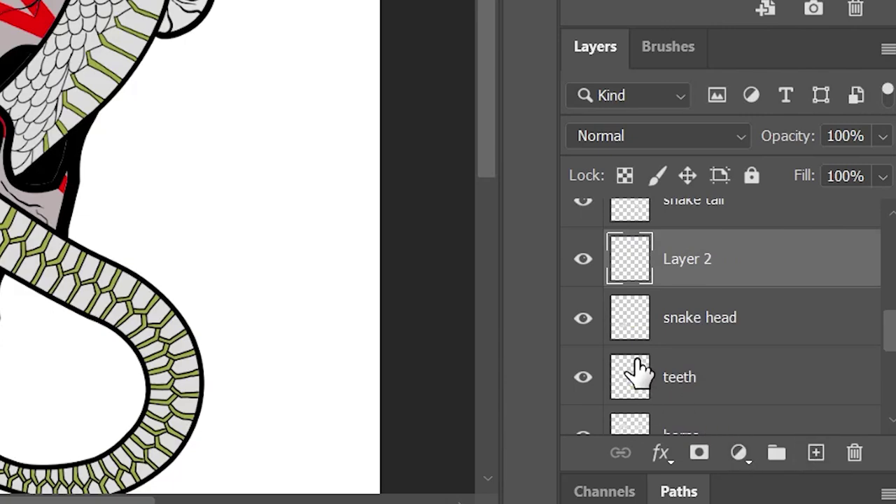
alt+click(676, 278)
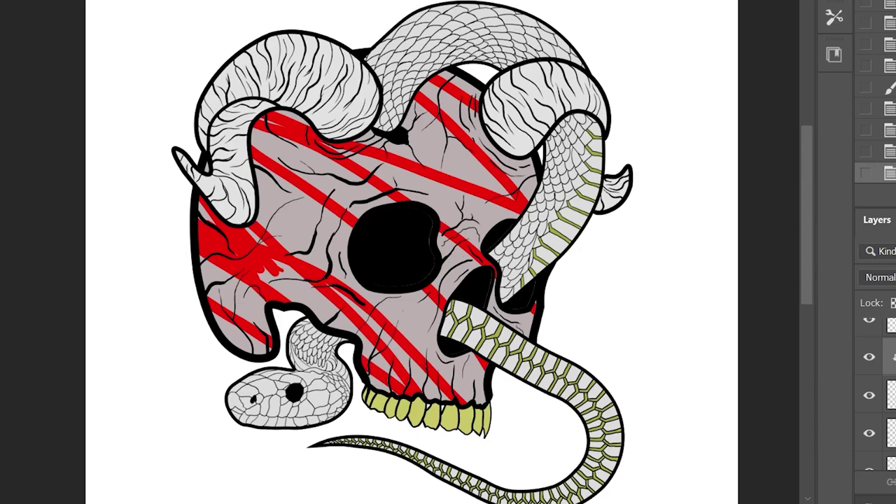
- Set the foreground colour to a strong blue and scribble test strokes across the snake's head and neck
click(3, 238)
click(842, 294)
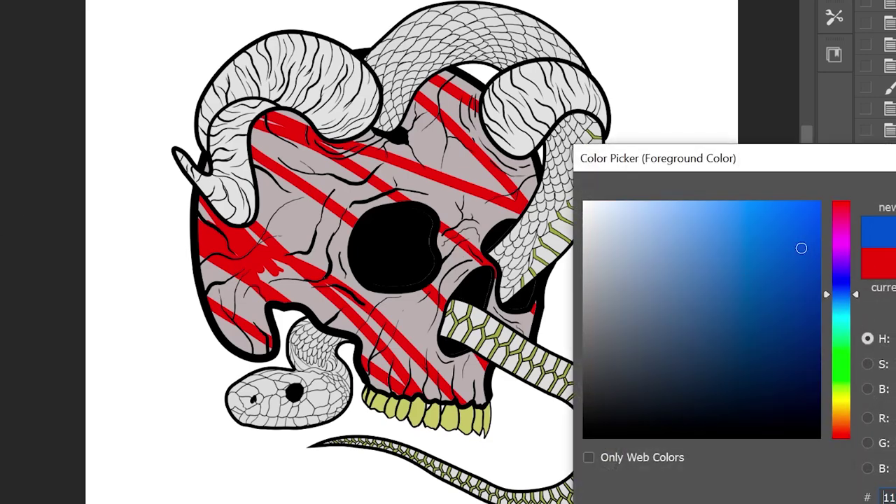
key(Return)
drag(321, 355, 245, 292)
drag(396, 290, 439, 345)
mouse_move(428, 377)
mouse_down()
mouse_move(356, 317)
mouse_move(394, 454)
mouse_move(420, 265)
mouse_up()
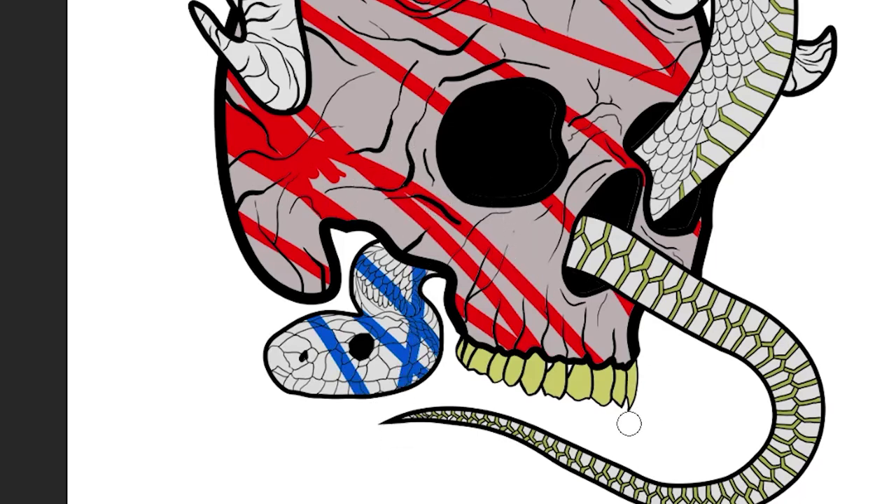
mouse_move(284, 368)
mouse_down()
mouse_move(334, 426)
mouse_move(290, 331)
mouse_move(254, 288)
mouse_move(363, 331)
mouse_move(415, 379)
mouse_move(338, 238)
mouse_up()
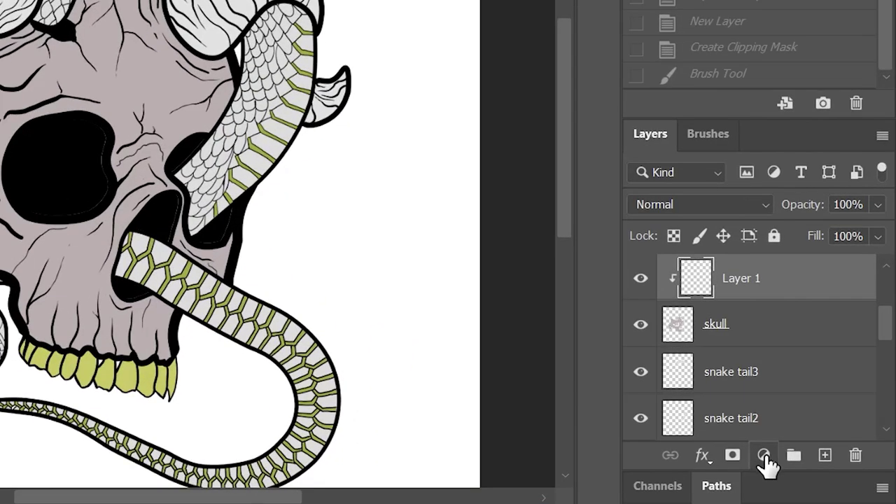
- Add a gradient fill layer clipped to the skull, using the Green_15 preset from the Greens group
click(815, 472)
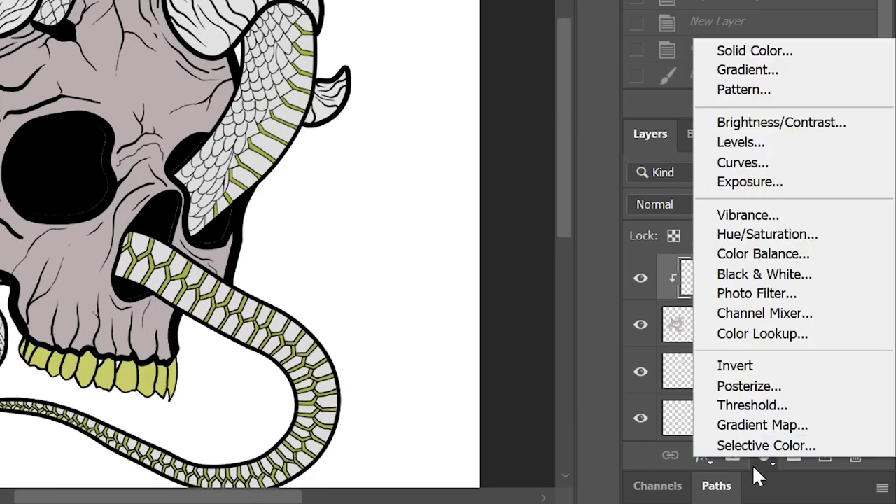
click(728, 72)
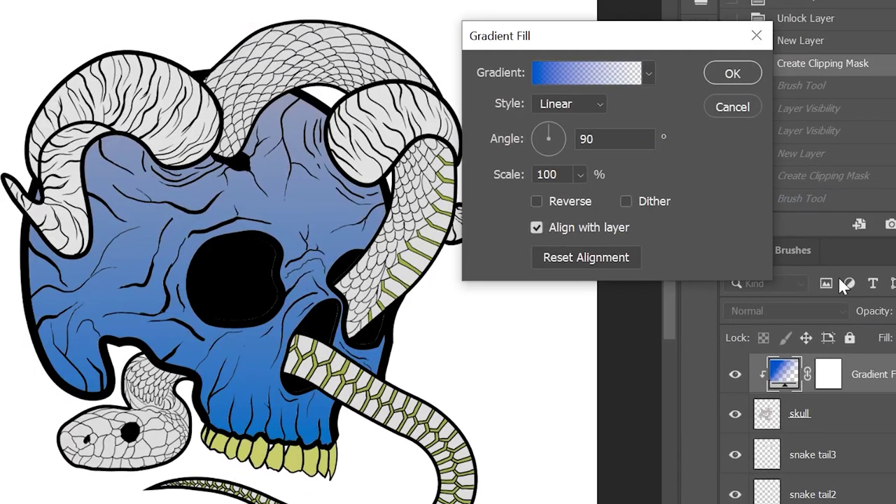
click(616, 73)
drag(773, 144, 772, 200)
click(486, 155)
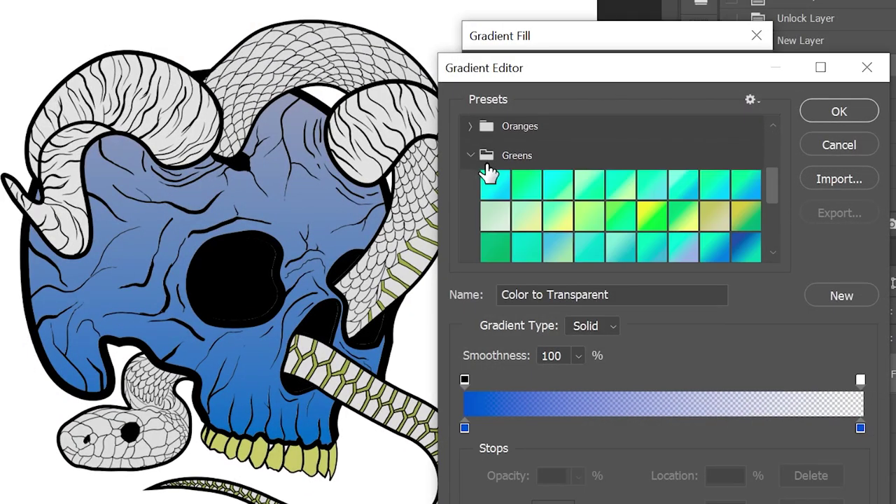
scroll(548, 155, down, 1)
click(658, 202)
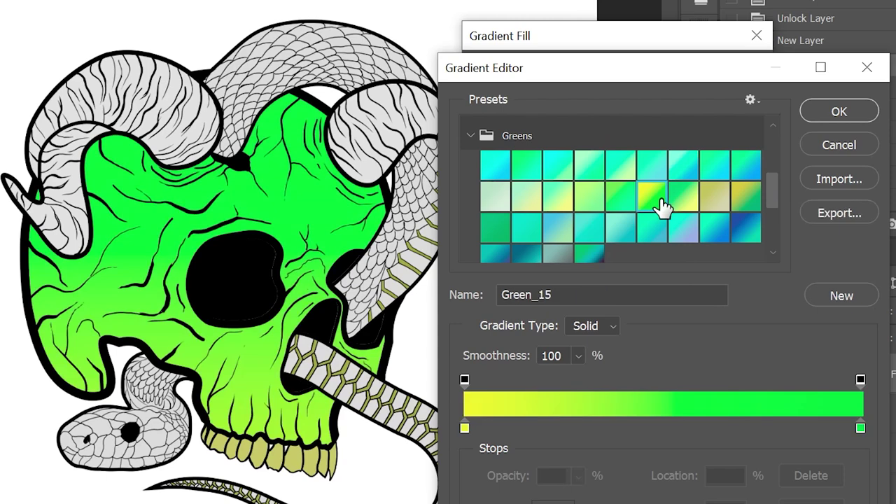
- Move the gradient's yellow and green colour stops inward and rotate its angle so yellow lies on the upper skull
drag(465, 427, 514, 430)
drag(861, 428, 792, 429)
drag(515, 429, 607, 430)
click(839, 111)
drag(555, 133, 542, 149)
- Fine-tune the gradient's colour stops and midpoint for a tighter yellow-to-green blend, and adjust the green stop's colour
click(603, 65)
drag(793, 429, 749, 434)
mouse_move(600, 431)
mouse_down()
mouse_move(613, 434)
mouse_move(604, 433)
mouse_up()
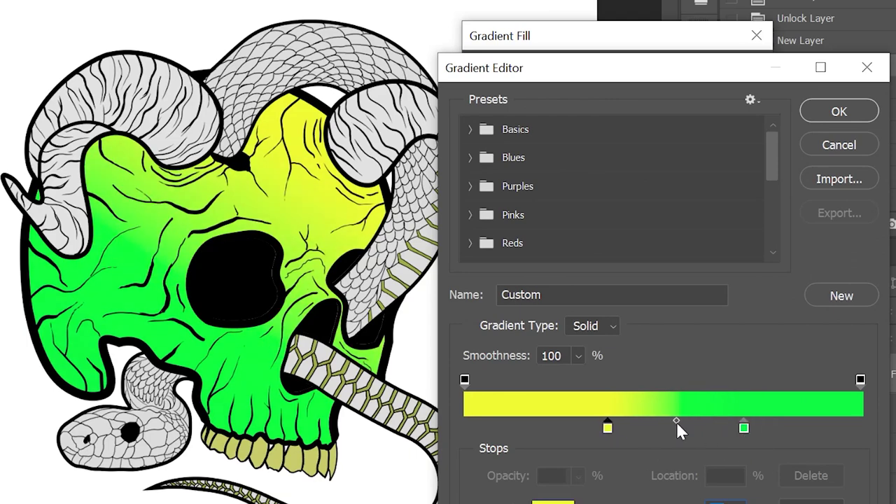
mouse_move(679, 423)
mouse_down()
mouse_move(656, 431)
mouse_move(704, 425)
mouse_move(676, 424)
mouse_up()
click(838, 112)
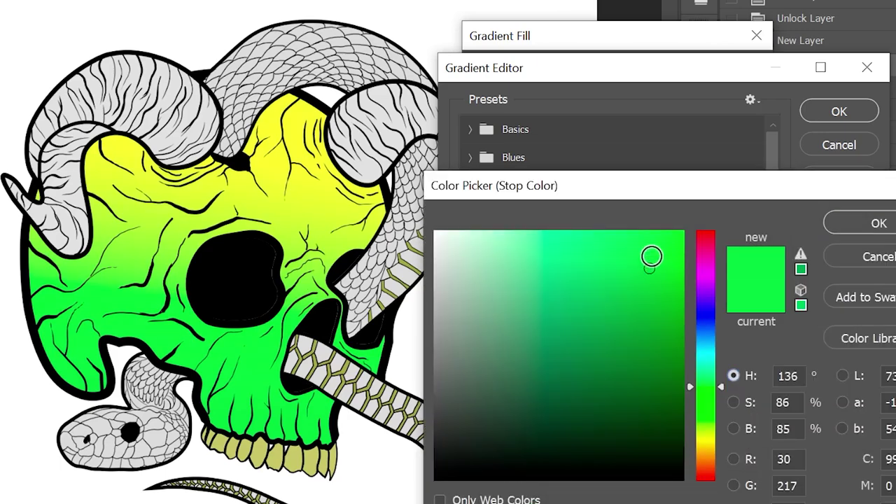
drag(650, 256, 649, 248)
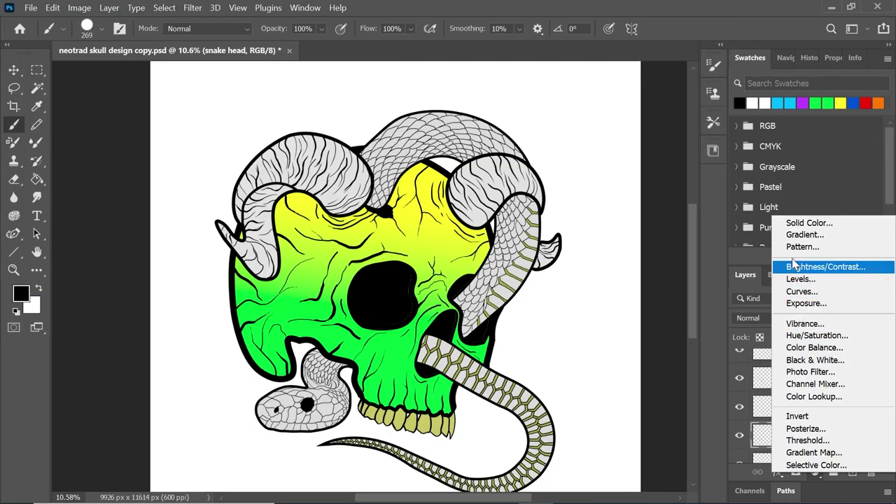
- Add a bright sky-blue solid colour fill layer above the snake head layer and clip it to the snake head
click(798, 223)
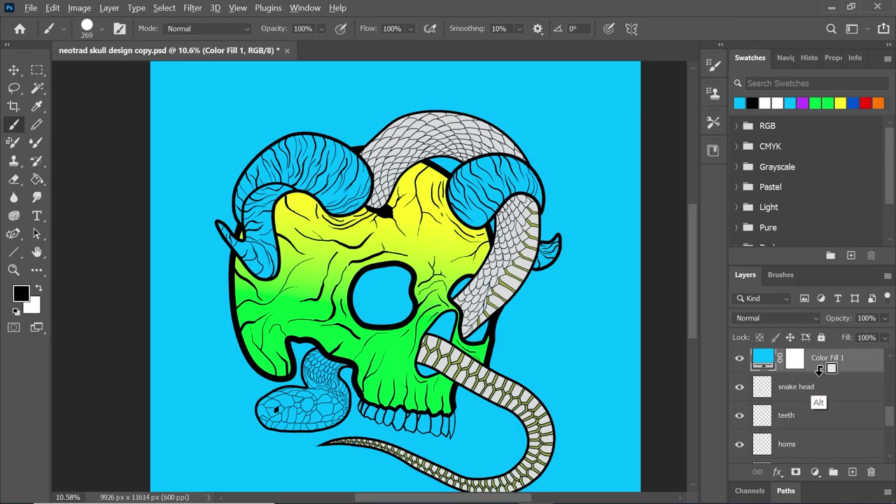
alt+click(819, 371)
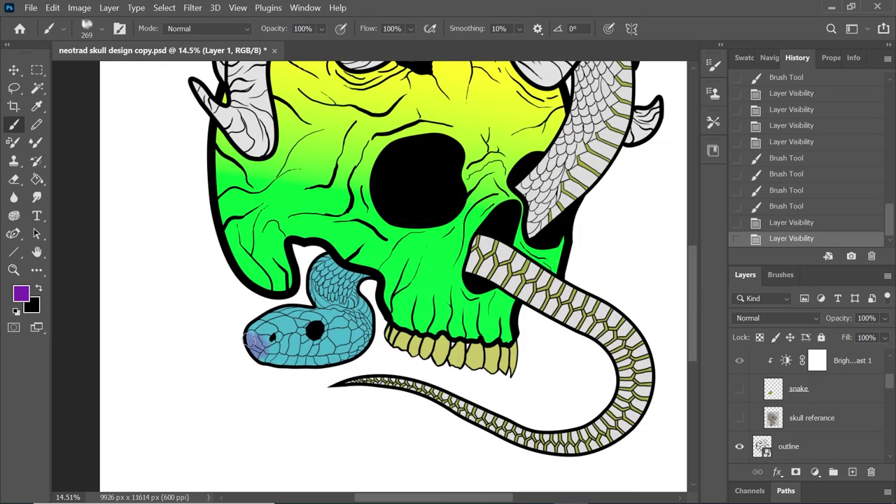
- Paint textured purple strokes over the snake's snout, head and neck, checking them against the snake reference image
mouse_move(252, 343)
mouse_down()
mouse_move(292, 364)
mouse_move(325, 362)
mouse_up()
drag(365, 318, 360, 341)
mouse_move(343, 270)
mouse_down()
mouse_move(368, 272)
mouse_move(320, 261)
mouse_move(330, 300)
mouse_up()
click(740, 389)
click(740, 389)
click(739, 389)
click(739, 389)
drag(279, 314, 302, 313)
drag(304, 334, 318, 343)
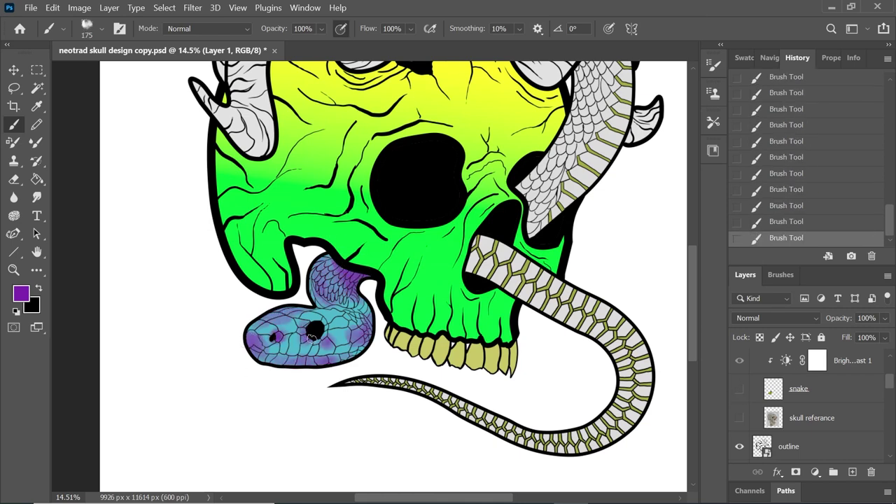
- Paint more textured purple strokes around the snake's eye, snout and head, comparing them with the snake reference image
click(739, 390)
click(739, 389)
mouse_move(330, 313)
mouse_down()
mouse_move(350, 327)
mouse_move(343, 325)
mouse_up()
drag(341, 332, 341, 333)
drag(355, 339, 358, 343)
drag(296, 323, 292, 326)
mouse_move(276, 324)
mouse_down()
mouse_move(288, 384)
mouse_move(301, 315)
mouse_up()
click(739, 389)
click(739, 389)
drag(302, 315, 307, 314)
drag(307, 317, 311, 315)
drag(310, 313, 313, 313)
drag(312, 315, 315, 314)
click(741, 364)
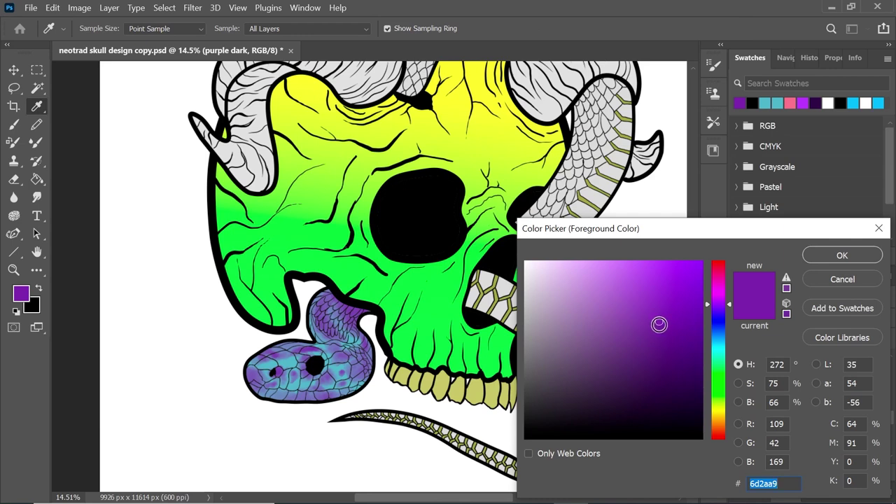
- Set the foreground brush colour to a very dark purple, hex 361356, for the purple dark layer
click(661, 331)
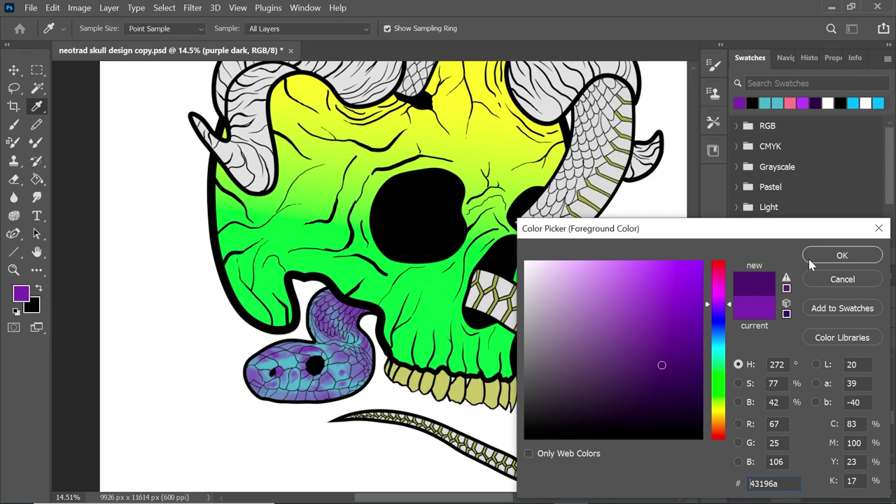
drag(661, 369, 663, 379)
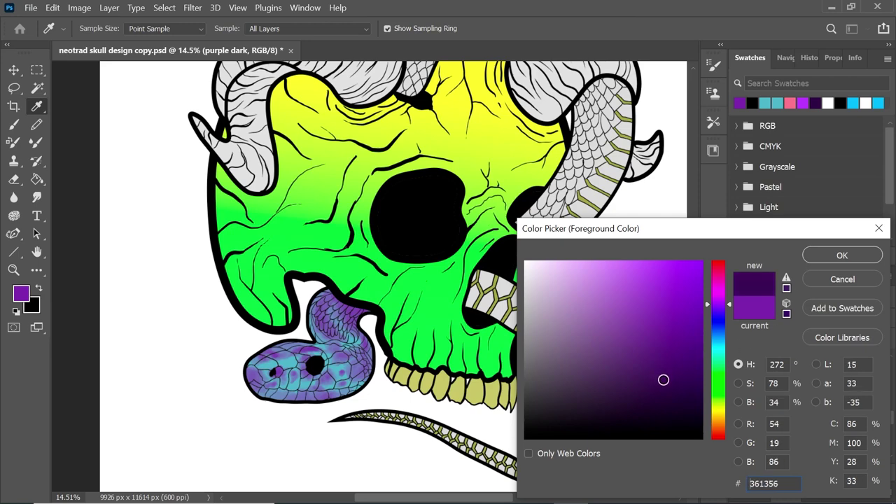
key(Return)
key(b)
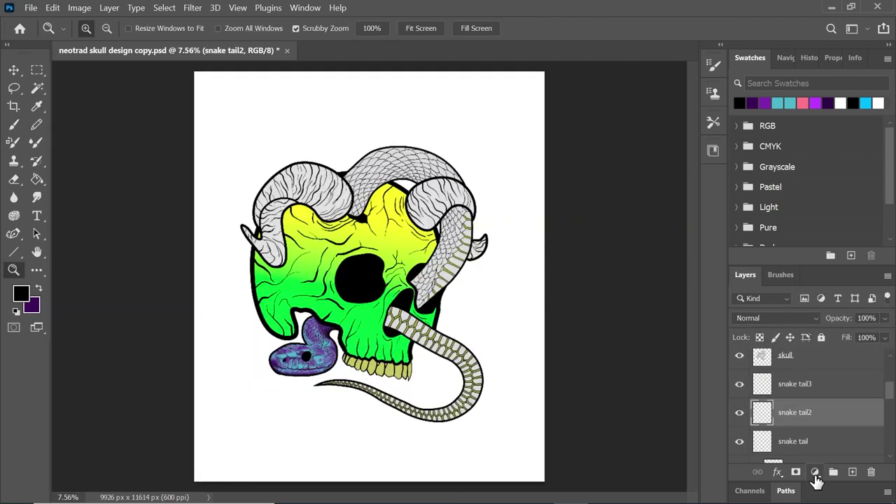
- Add a teal solid colour fill above the snake tail2 layer and clip it to that layer
click(814, 472)
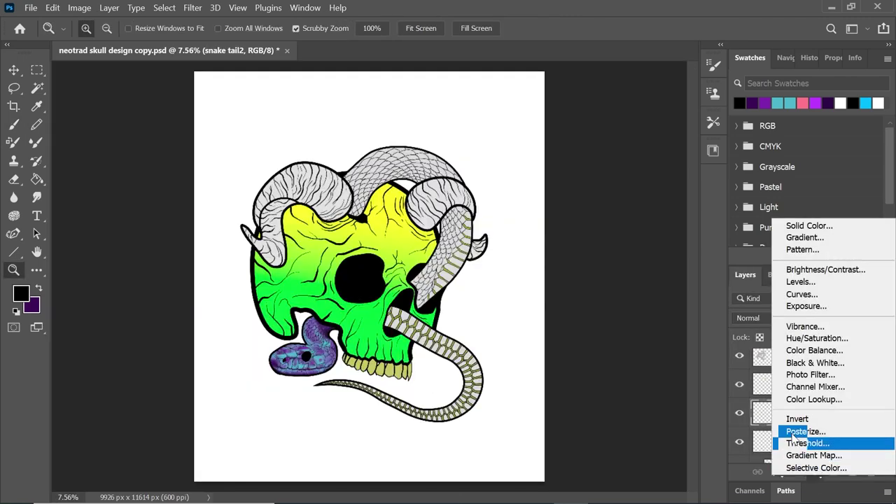
click(792, 231)
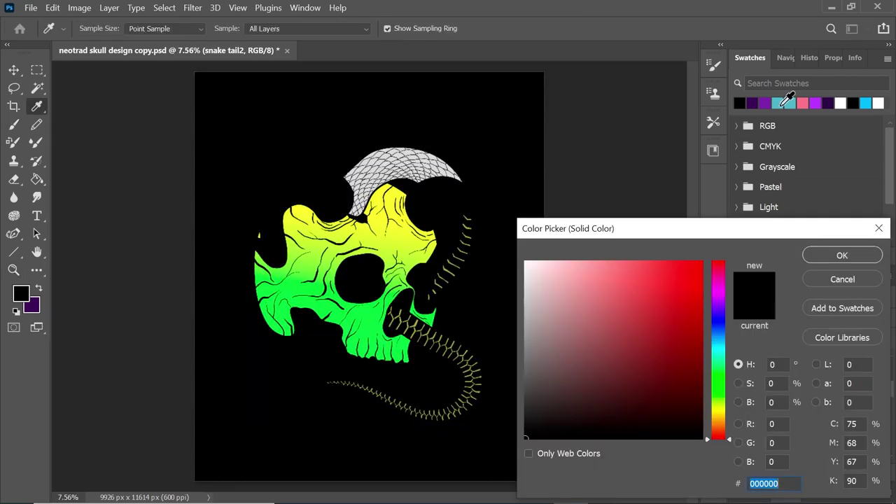
click(790, 103)
click(825, 255)
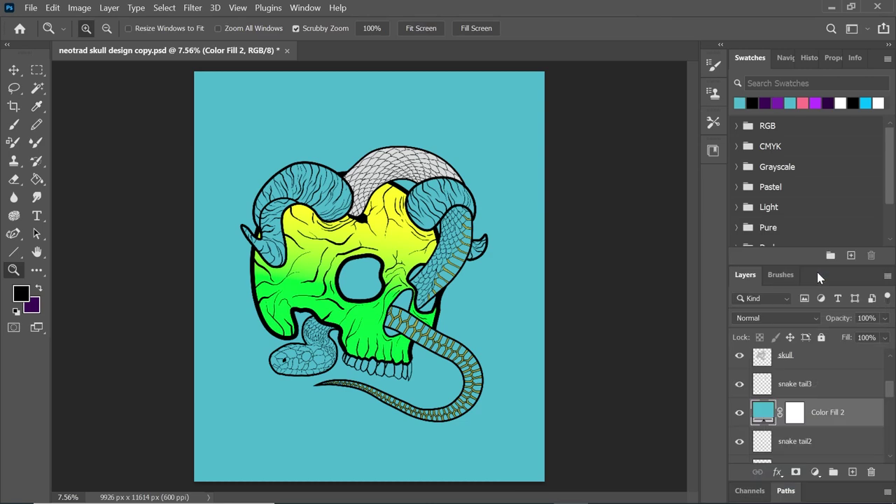
alt+click(814, 424)
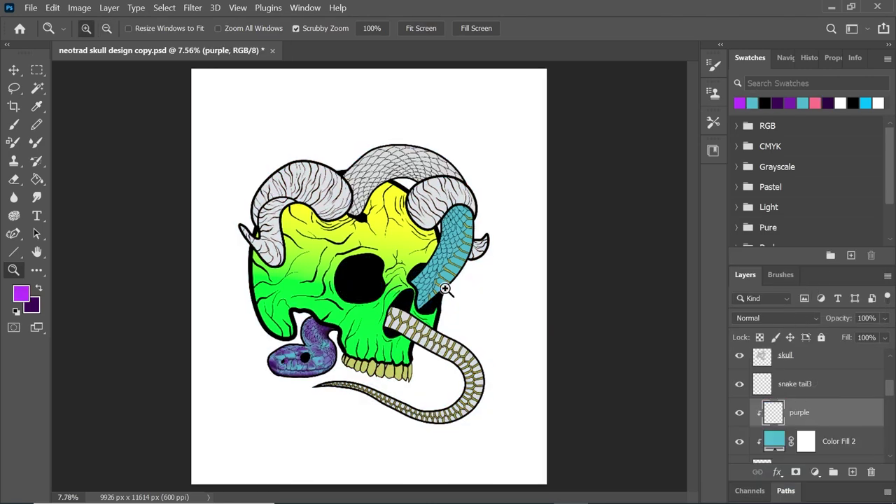
- Erase the teal fill's mask over the belly scales of the snake section emerging from the eye socket with a soft round eraser
drag(448, 310, 467, 315)
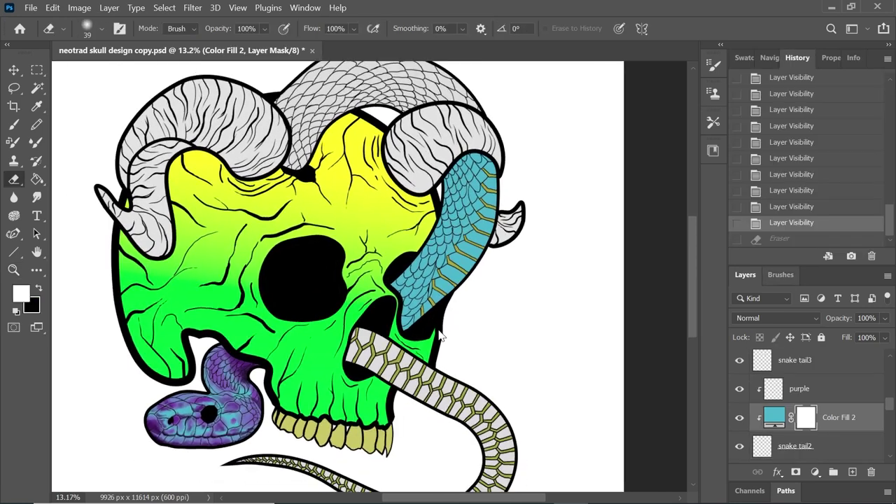
right_click(550, 293)
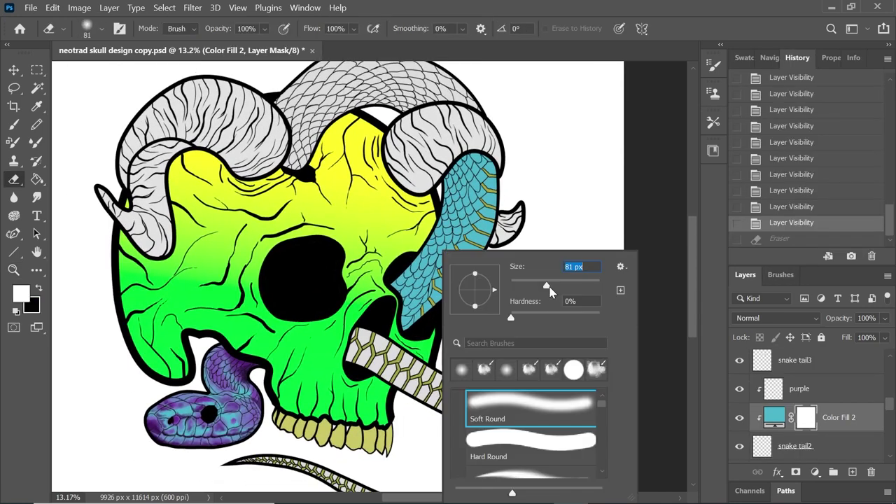
key(Escape)
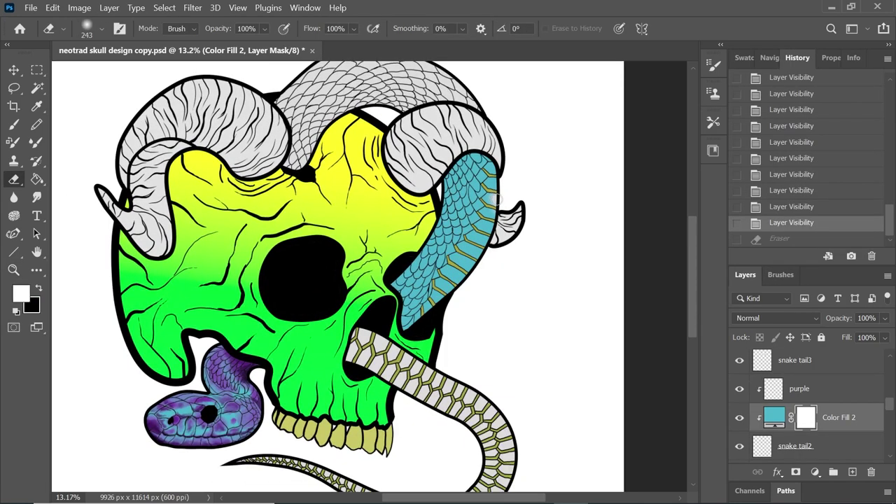
click(455, 273)
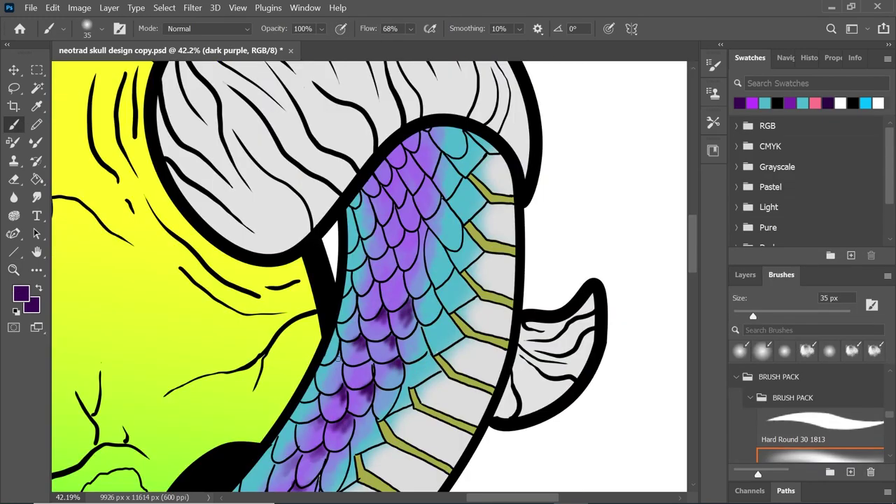
- Shade the purple scales along the eye-socket snake section with dark purple strokes using a 35 px soft brush
drag(338, 358, 330, 385)
drag(378, 282, 367, 308)
drag(402, 271, 393, 294)
drag(393, 251, 383, 271)
drag(400, 169, 393, 192)
drag(432, 134, 424, 166)
drag(320, 422, 308, 441)
drag(358, 416, 366, 443)
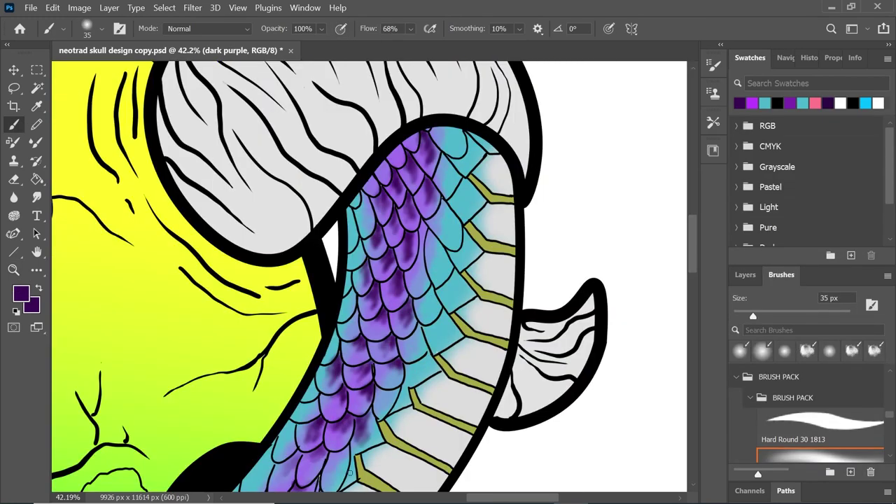
drag(421, 261, 418, 288)
drag(388, 357, 389, 384)
scroll(385, 371, down, 4)
drag(323, 273, 311, 290)
drag(300, 274, 293, 287)
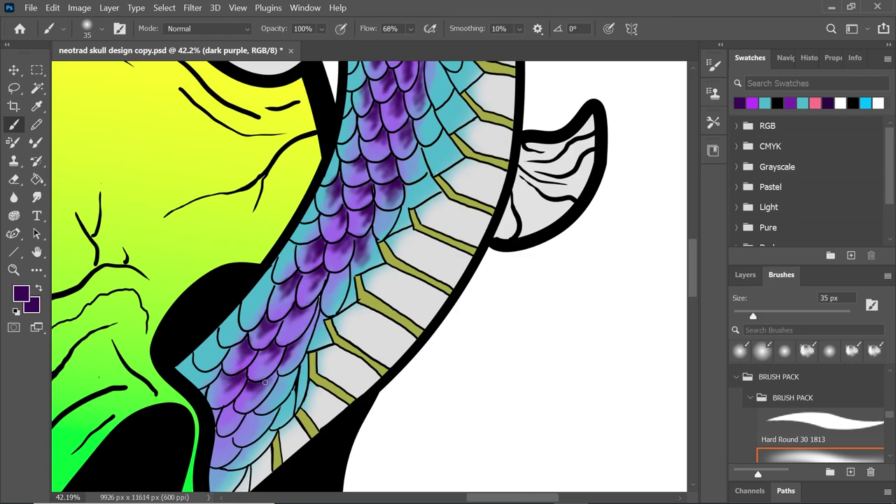
drag(236, 402, 226, 428)
drag(231, 439, 219, 460)
scroll(646, 231, down, 5)
- Create a layer named bottom scales above the purple layer and shade the belly scales' outer edge in warm grey
click(785, 351)
click(745, 275)
click(800, 416)
click(752, 103)
click(851, 472)
double_click(812, 411)
text(bottom scales)
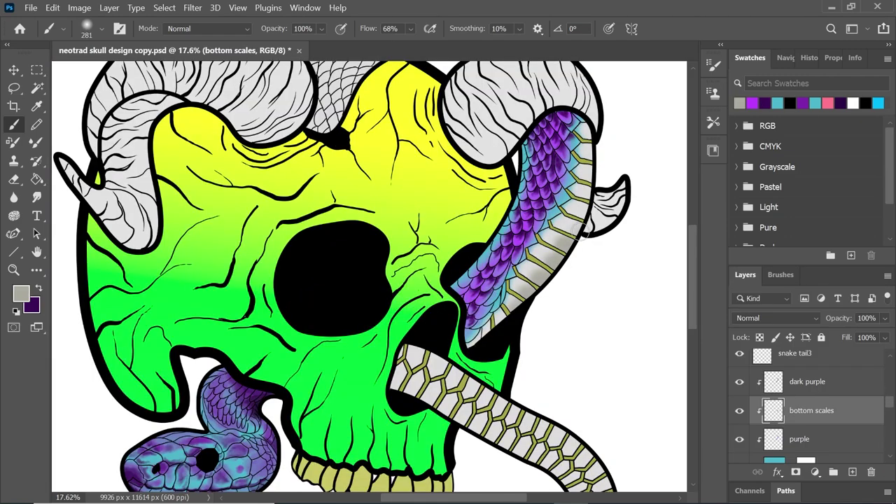
drag(579, 222, 566, 234)
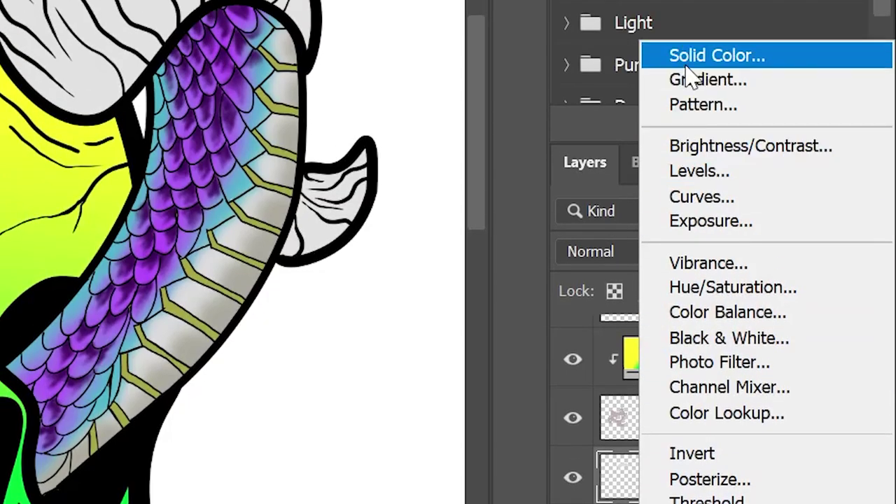
- Add a teal solid colour fill above the snake tail3 layer and clip it to that layer
click(682, 57)
click(772, 47)
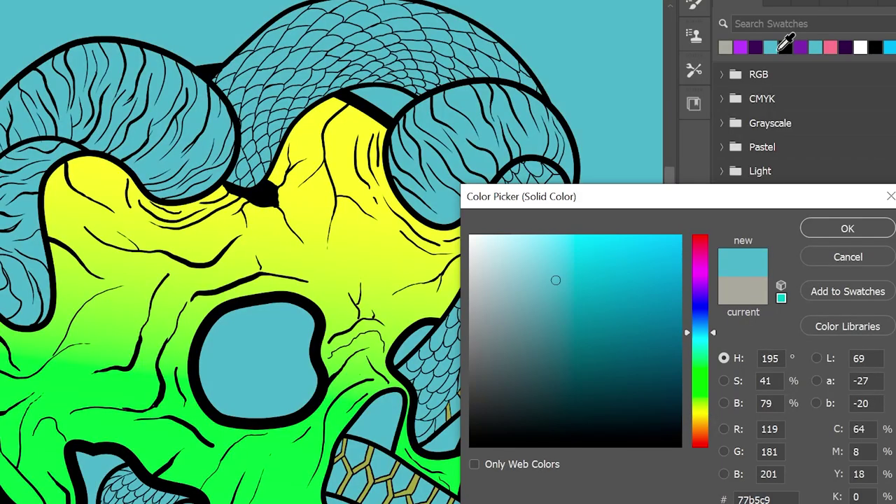
click(826, 227)
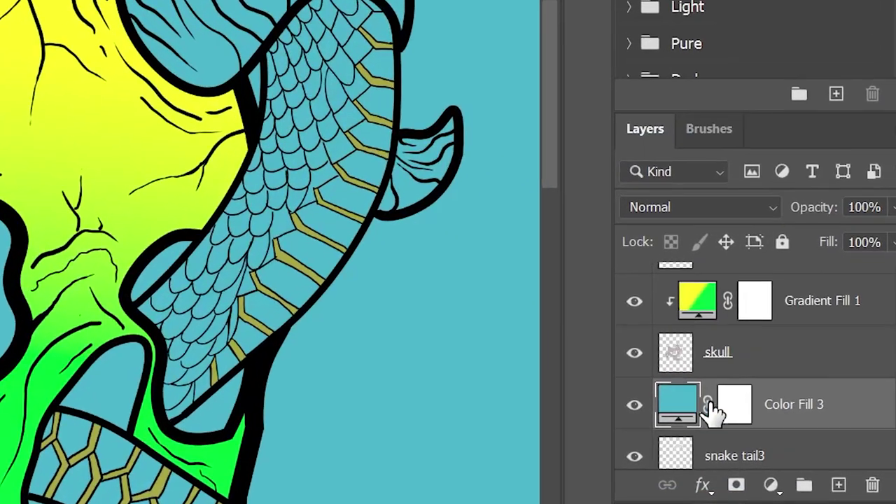
key(alt)
alt+click(751, 416)
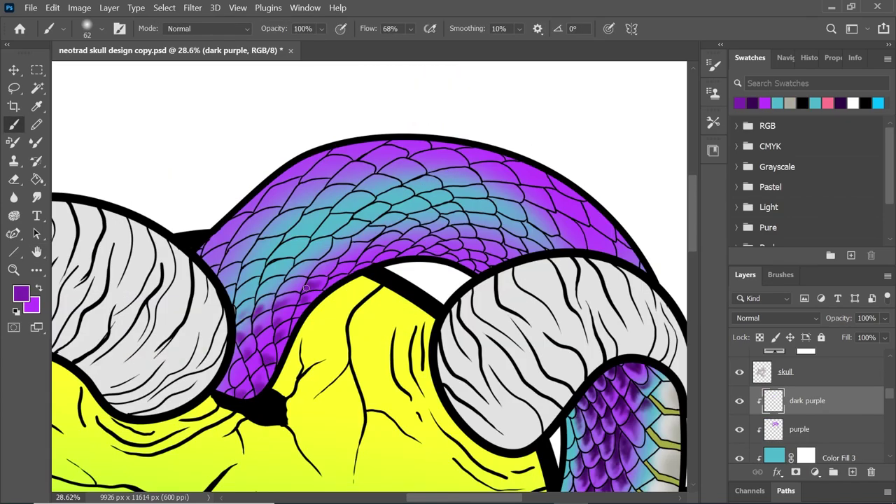
- Shade the purple scales along both edges of the snake section arching over the skull with darker purple strokes
drag(237, 245, 255, 225)
drag(261, 209, 278, 195)
drag(308, 180, 329, 167)
drag(231, 385, 240, 374)
drag(256, 301, 269, 290)
drag(286, 281, 302, 270)
drag(343, 262, 370, 250)
drag(395, 245, 422, 233)
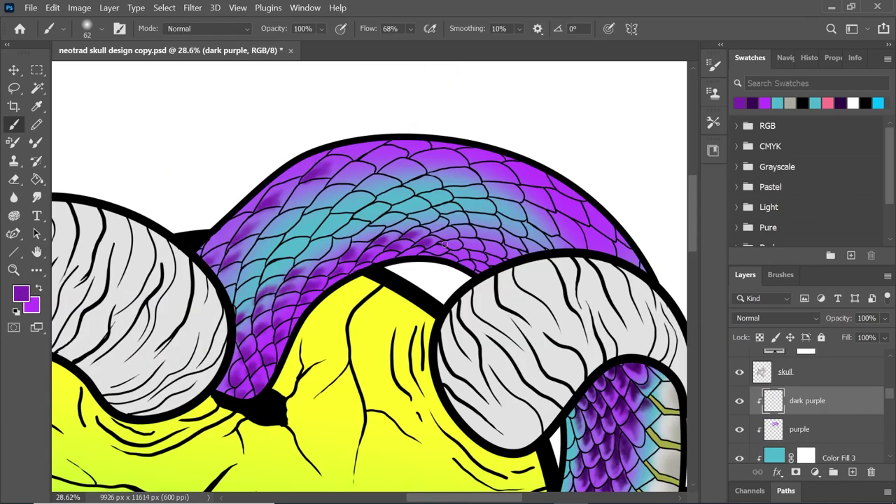
drag(330, 184, 356, 171)
mouse_move(410, 168)
mouse_down()
mouse_move(436, 154)
mouse_move(498, 176)
mouse_up()
drag(544, 189, 580, 208)
drag(523, 165, 640, 266)
drag(325, 151, 384, 142)
- Choose a dark teal foreground colour and shade the teal scales through the middle of the arching snake section
click(21, 293)
drag(270, 270, 312, 225)
drag(328, 237, 354, 234)
drag(332, 214, 357, 204)
drag(262, 240, 287, 225)
drag(245, 263, 268, 252)
drag(308, 212, 336, 195)
drag(297, 259, 328, 250)
drag(221, 288, 234, 275)
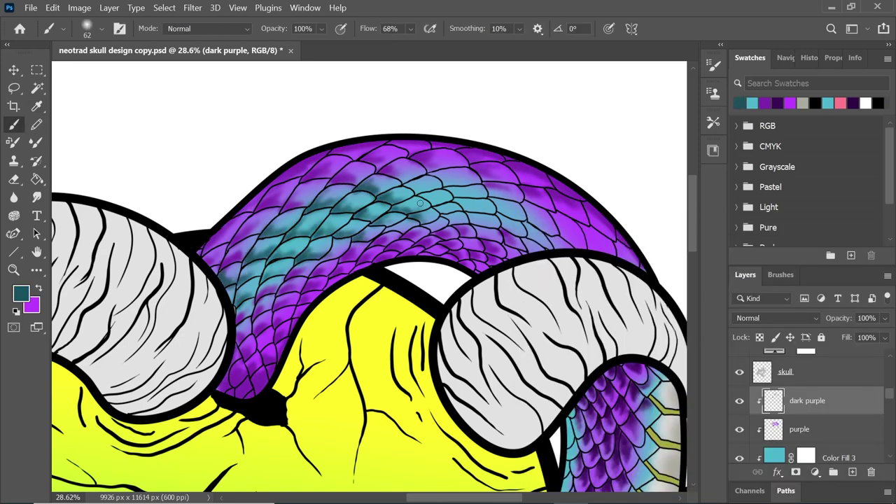
click(432, 174)
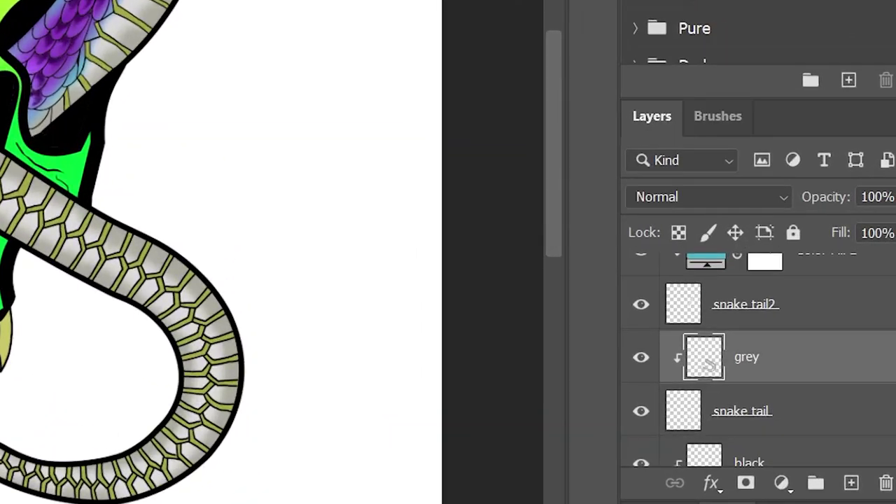
- Add a Brightness/Contrast adjustment above the grey tail layer and lower the brightness of the tail and the bottom scales
click(815, 472)
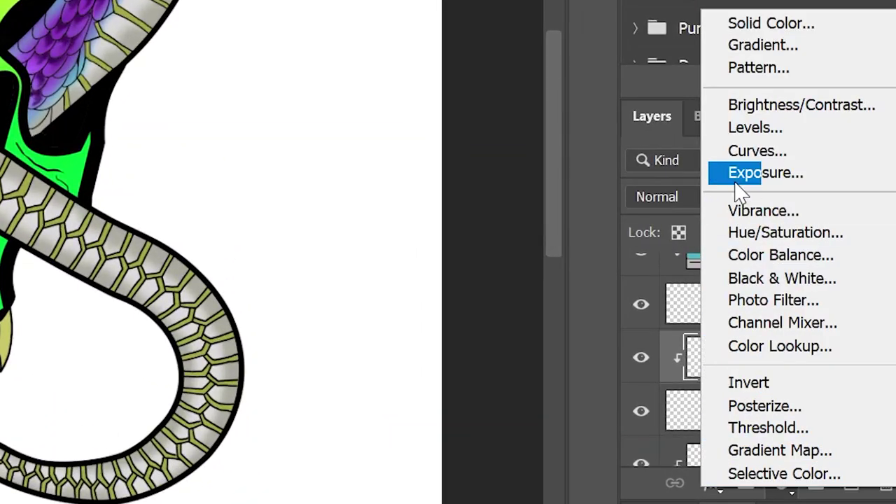
click(737, 106)
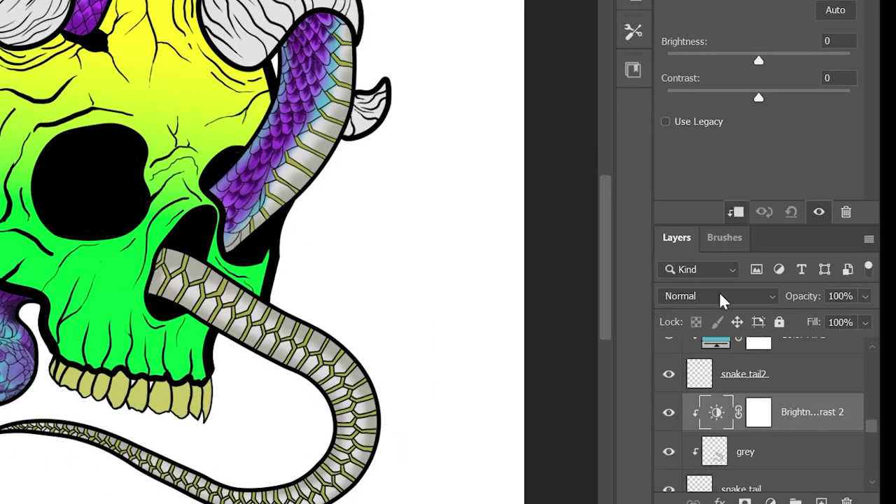
drag(750, 63, 710, 56)
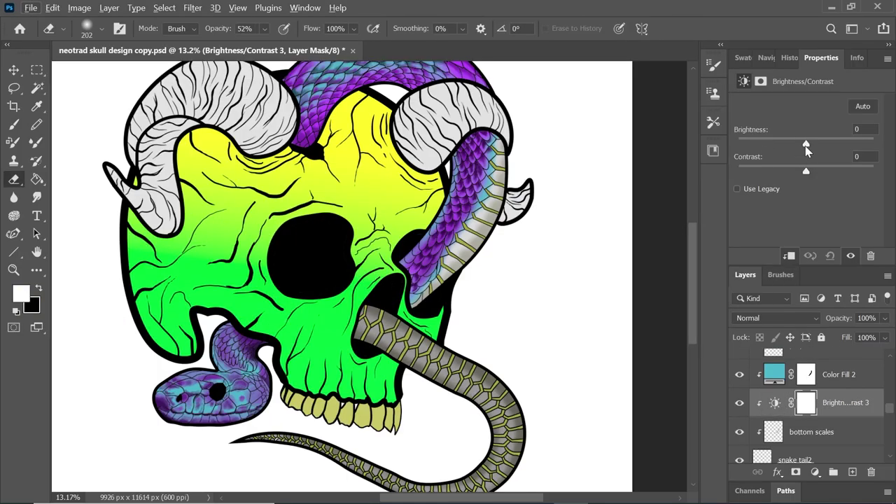
drag(808, 146, 783, 147)
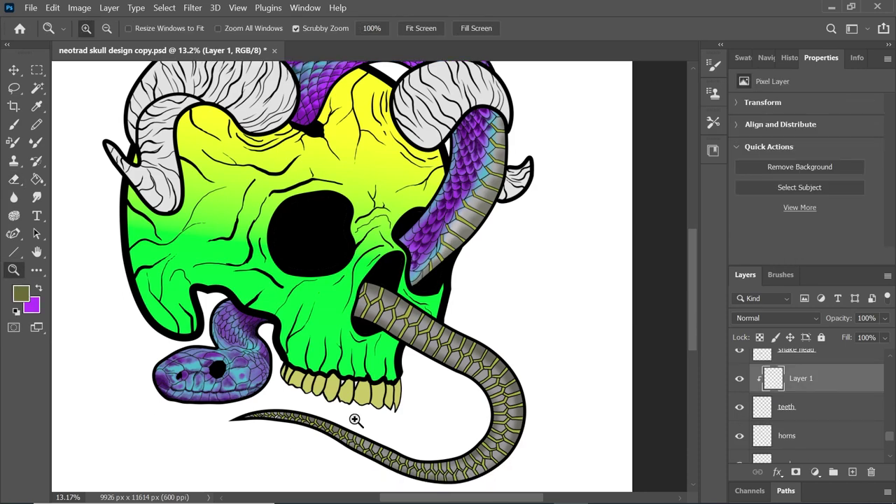
- Paint olive shading across the teeth on the clipped shadow layer with an 80 px soft brush
click(393, 404)
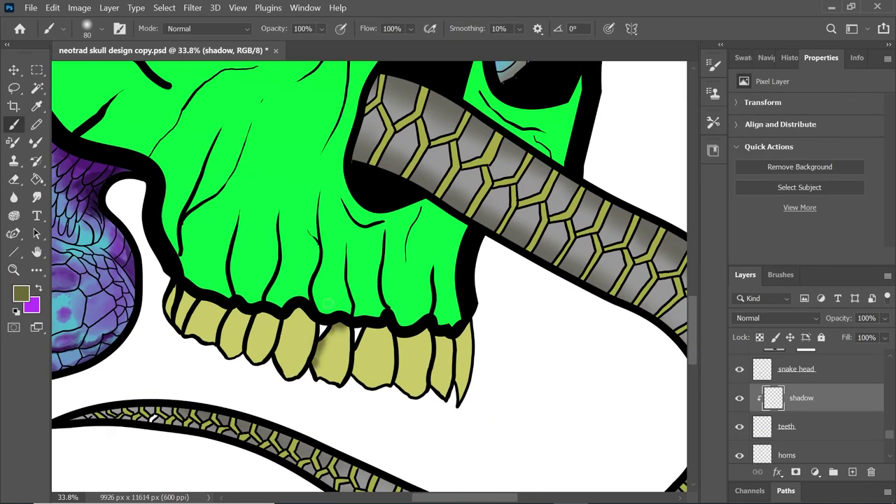
mouse_move(378, 350)
mouse_down()
mouse_move(290, 316)
mouse_move(284, 325)
mouse_move(256, 321)
mouse_move(231, 360)
mouse_move(204, 301)
mouse_up()
mouse_move(413, 338)
mouse_down()
mouse_move(402, 381)
mouse_move(340, 350)
mouse_up()
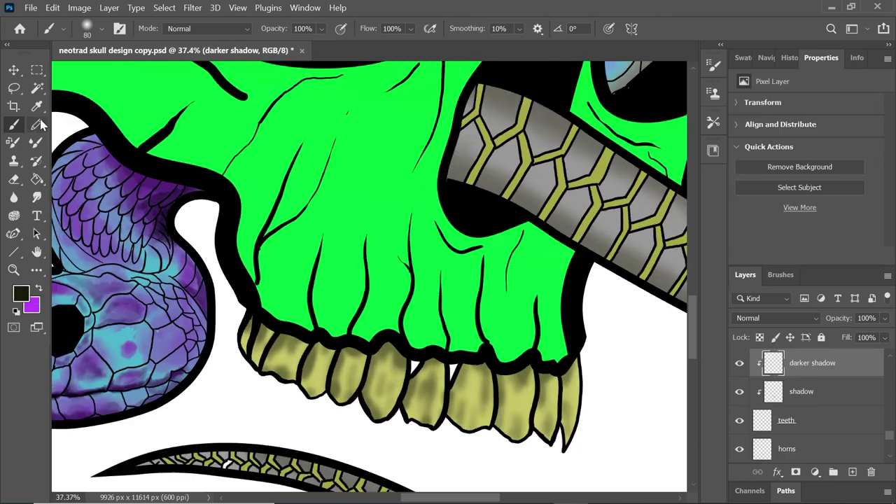
- Deepen the tooth roots and grooves with near-black strokes on the darker shadow layer, sampling an olive tone for blending
drag(378, 354, 500, 382)
drag(350, 357, 263, 329)
drag(368, 371, 450, 416)
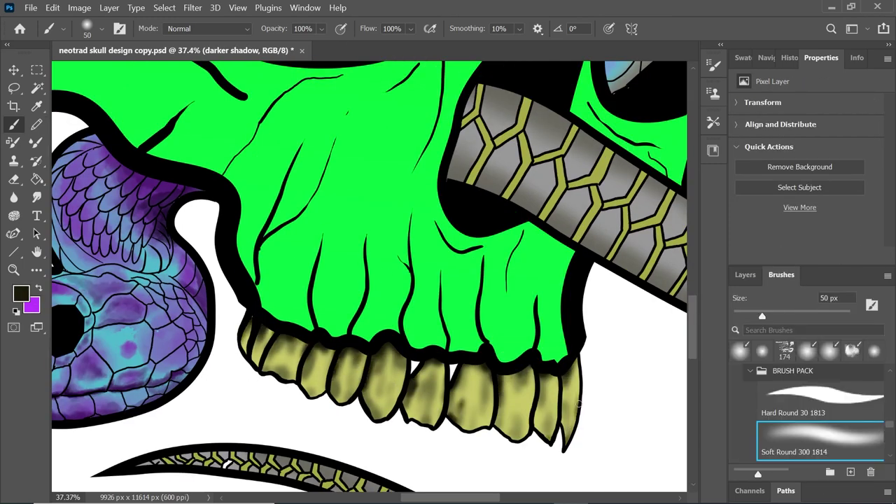
alt+click(525, 406)
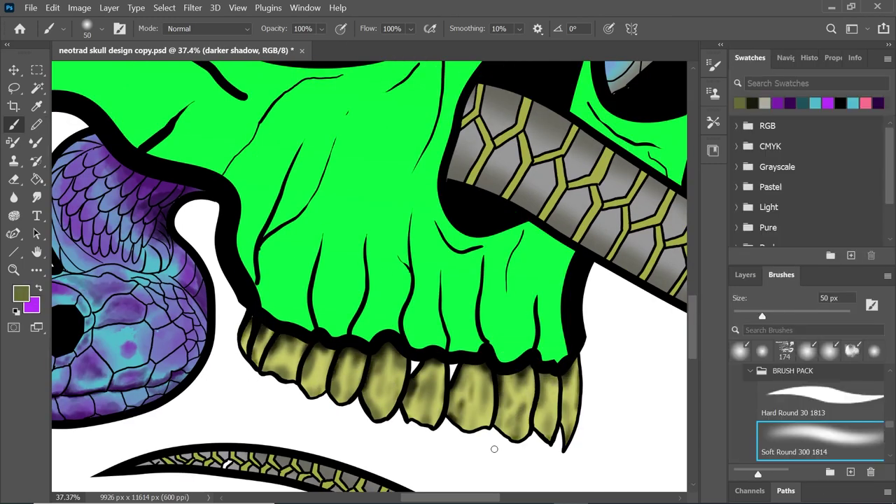
- Set the horns' solid colour fill to a muted grey-teal, hex 76908e
key(z)
drag(509, 400, 329, 364)
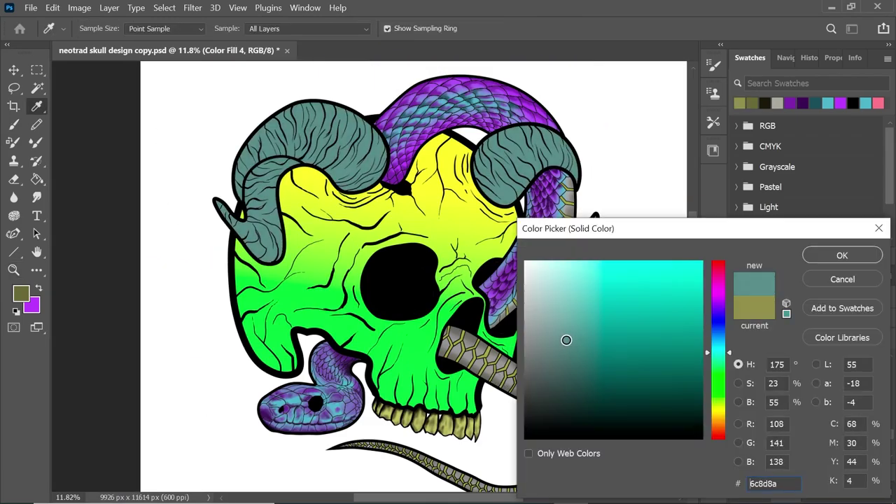
drag(566, 340, 557, 338)
click(833, 256)
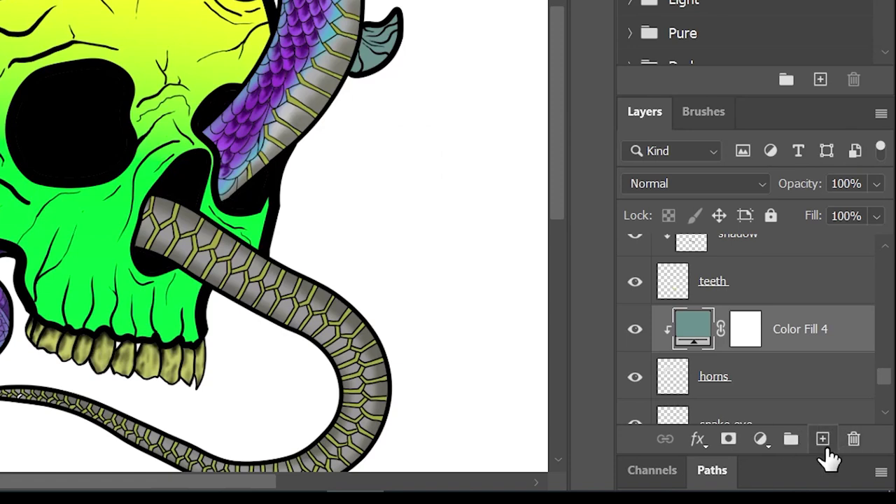
- Add a new layer above the horns' colour fill, clip it to the horns, and edit its name
click(823, 441)
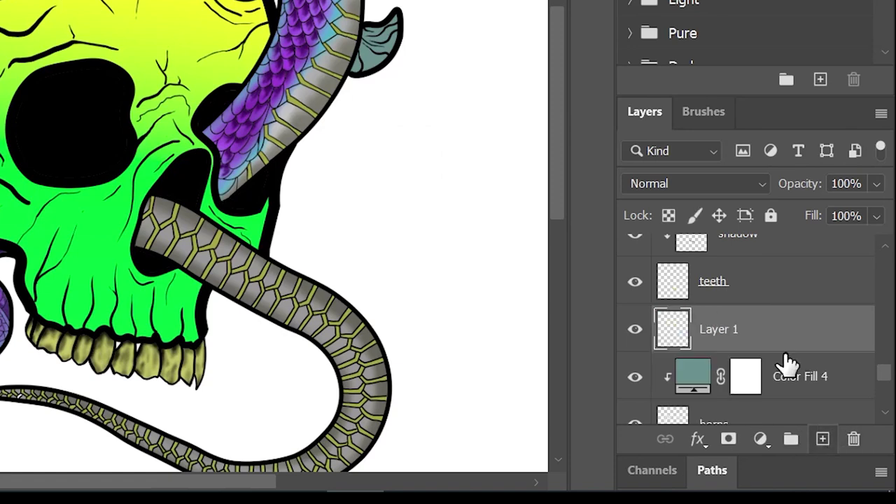
alt+click(756, 350)
double_click(736, 329)
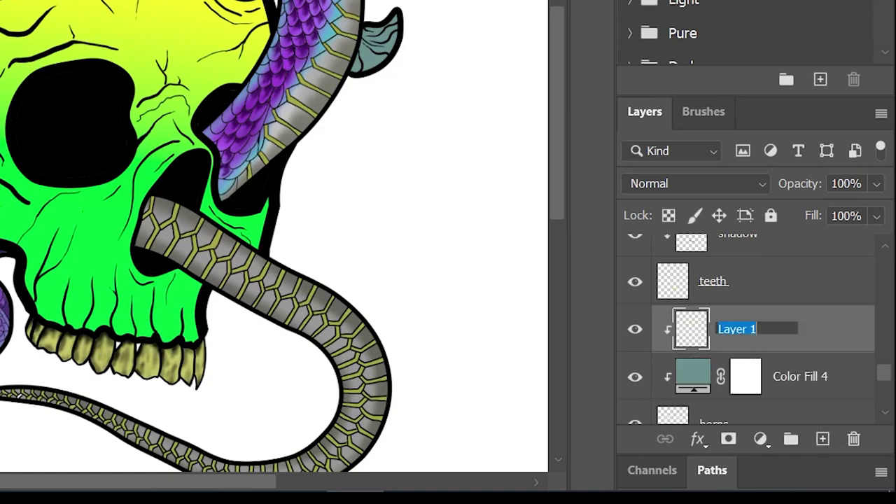
key(Return)
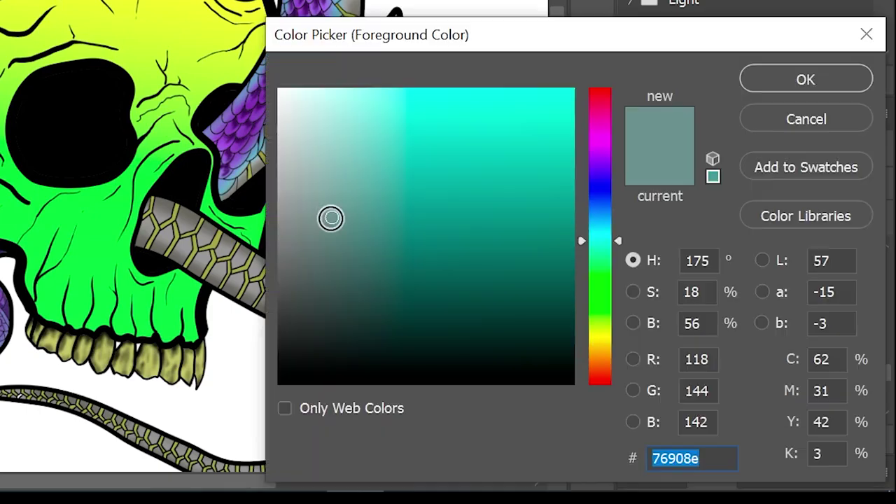
- Choose a dark grey-teal and brush soft shadows over the large curled horn on the shadows layer at 178 px
drag(330, 217, 334, 301)
click(770, 83)
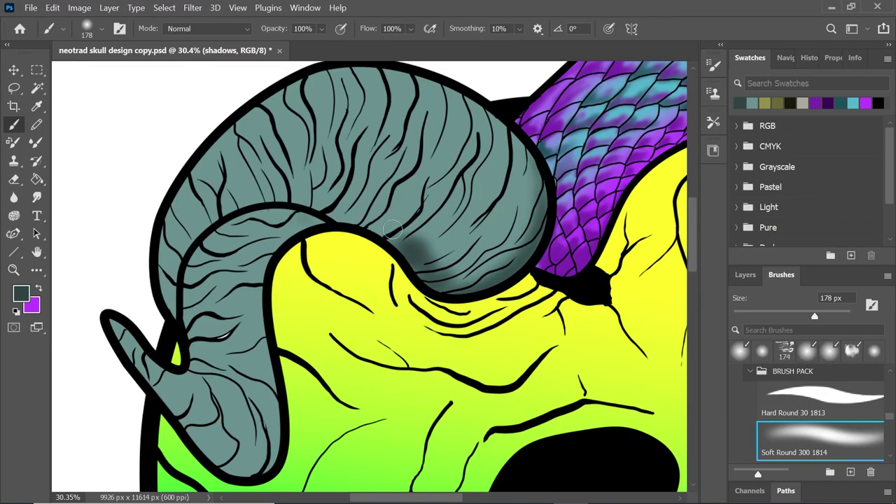
drag(393, 230, 462, 259)
drag(258, 424, 227, 459)
drag(420, 88, 504, 124)
mouse_move(195, 273)
mouse_down()
mouse_move(230, 230)
mouse_move(280, 294)
mouse_move(203, 420)
mouse_up()
drag(254, 128, 374, 105)
mouse_move(231, 140)
mouse_down()
mouse_move(165, 304)
mouse_move(201, 182)
mouse_up()
drag(349, 201, 395, 212)
drag(266, 120, 185, 200)
drag(502, 144, 509, 201)
drag(245, 400, 225, 442)
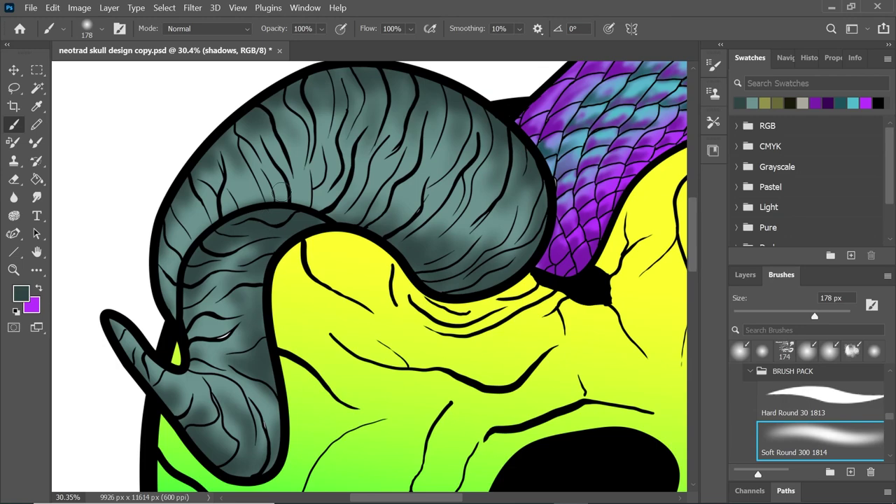
drag(281, 189, 319, 201)
- Shade the second horn and its tip in the same dark grey-teal, broadening the soft brush to 480 px
key(z)
drag(531, 347, 448, 349)
scroll(656, 350, up, 5)
key(b)
drag(495, 306, 434, 328)
drag(428, 228, 484, 203)
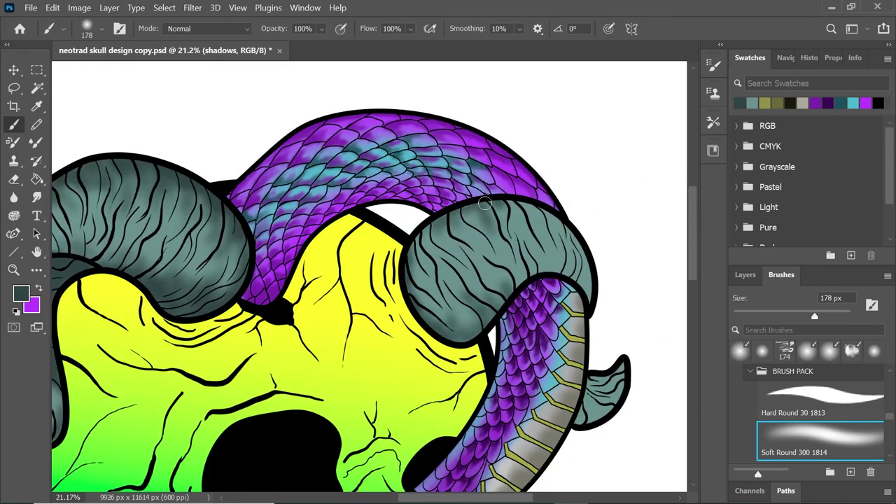
drag(583, 281, 592, 224)
drag(455, 231, 609, 287)
drag(595, 392, 434, 238)
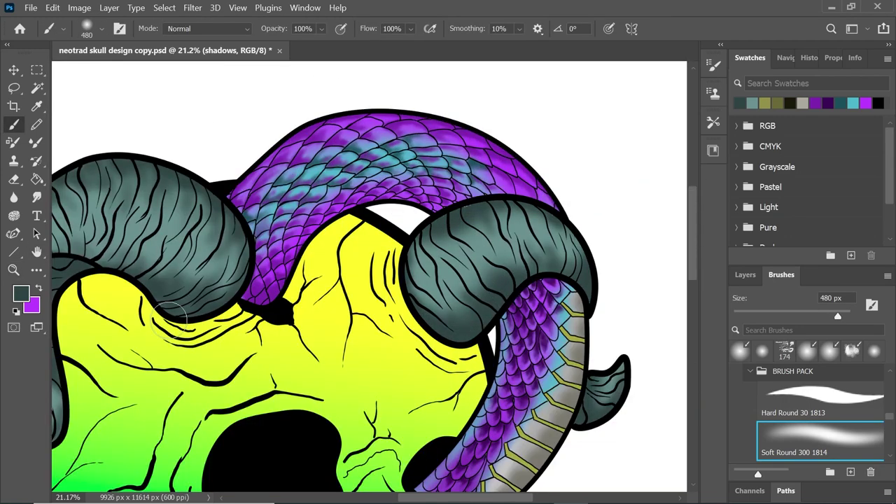
drag(189, 301, 449, 354)
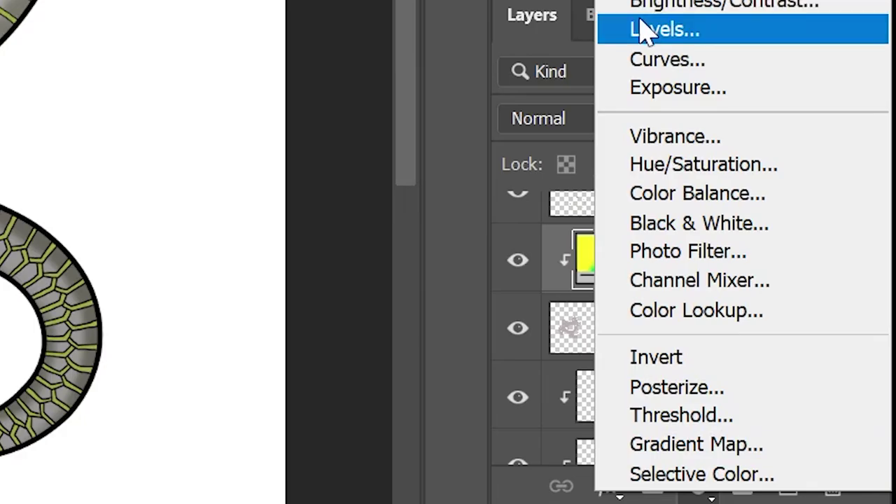
- Add a dark green solid colour fill, hex 12270d, above the skull's gradient fill and clip it to the skull
click(680, 94)
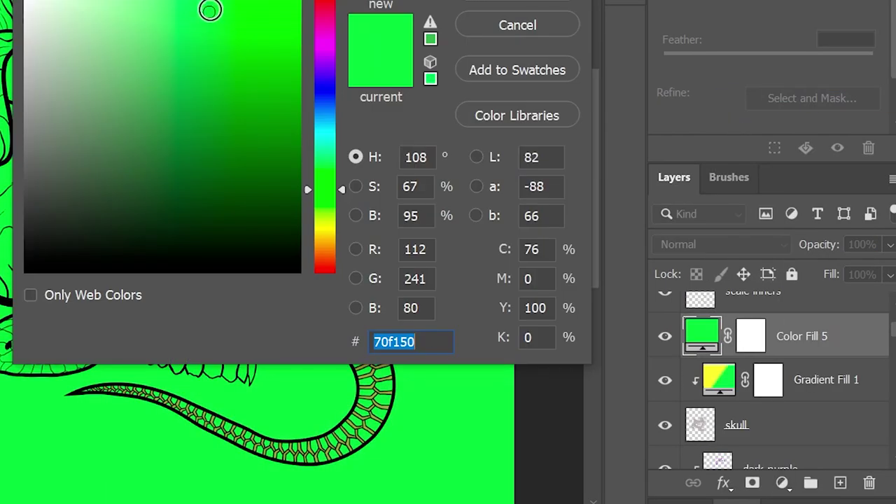
drag(211, 17, 212, 171)
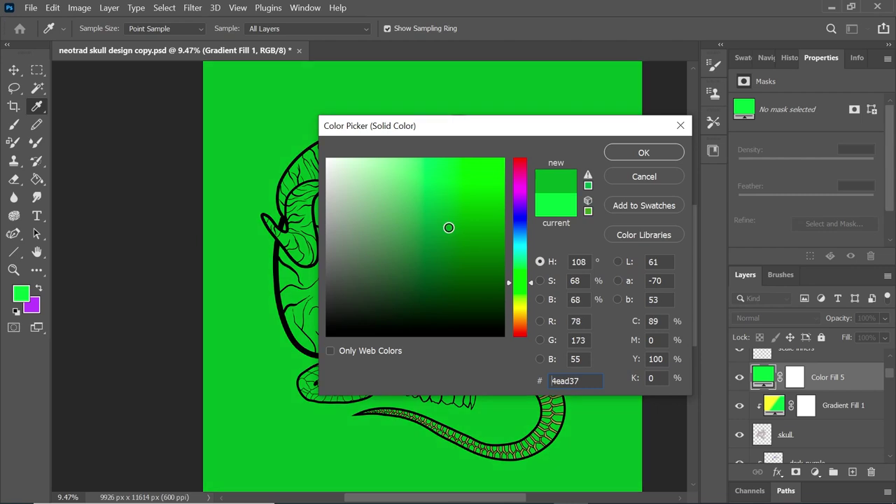
drag(449, 270, 450, 303)
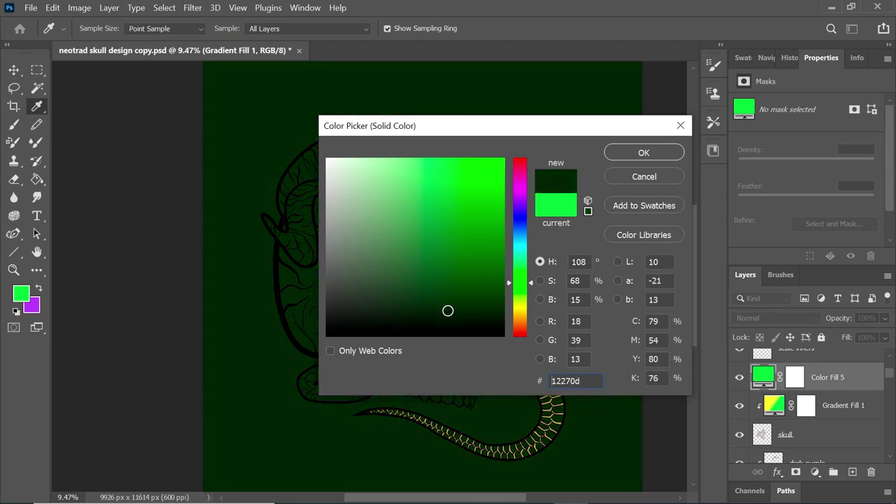
click(631, 156)
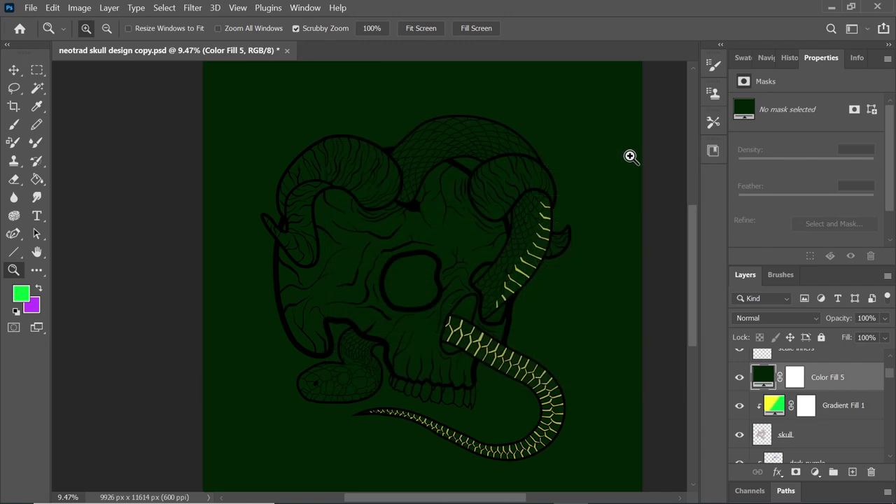
key(alt)
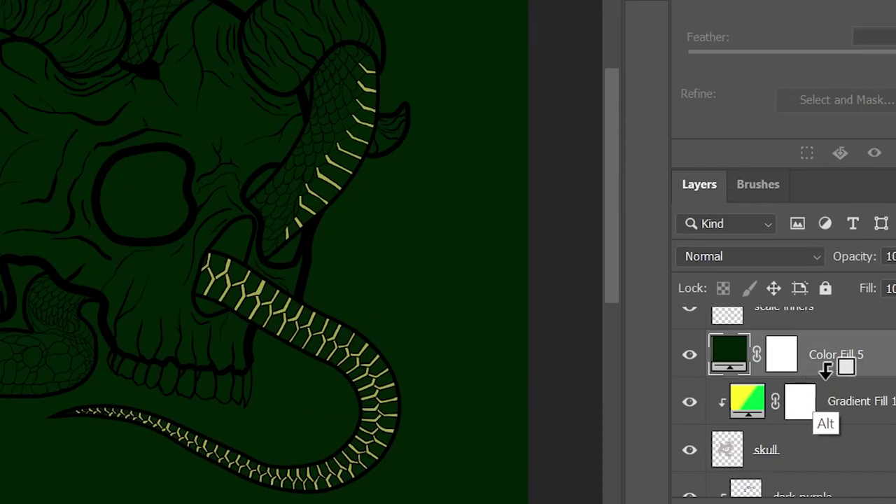
alt+click(823, 371)
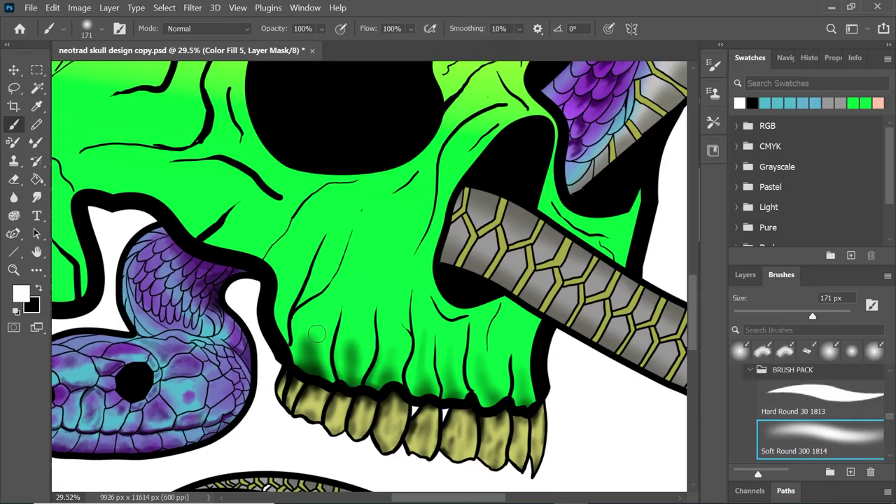
- Add another dark solid colour fill over the skull and invert its mask to hide the fill
key(ctrl+minus)
key(ctrl+minus)
key(x)
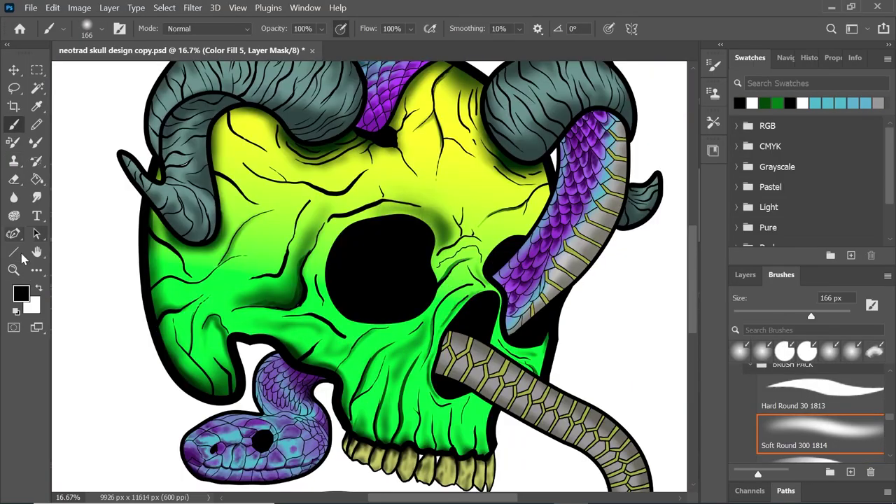
scroll(295, 181, down, 2)
key(x)
click(746, 275)
click(852, 473)
click(815, 472)
key(ctrl+i)
- Brush the new fill's mask with soft strokes to deepen the shadows along the skull's cracks and eye socket
mouse_move(308, 180)
mouse_down()
mouse_move(270, 169)
mouse_move(306, 242)
mouse_up()
drag(270, 320, 262, 366)
drag(425, 317, 401, 359)
key(x)
drag(310, 284, 286, 299)
key(x)
drag(506, 230, 448, 245)
click(780, 276)
mouse_move(420, 183)
mouse_down()
mouse_move(490, 235)
mouse_move(413, 210)
mouse_up()
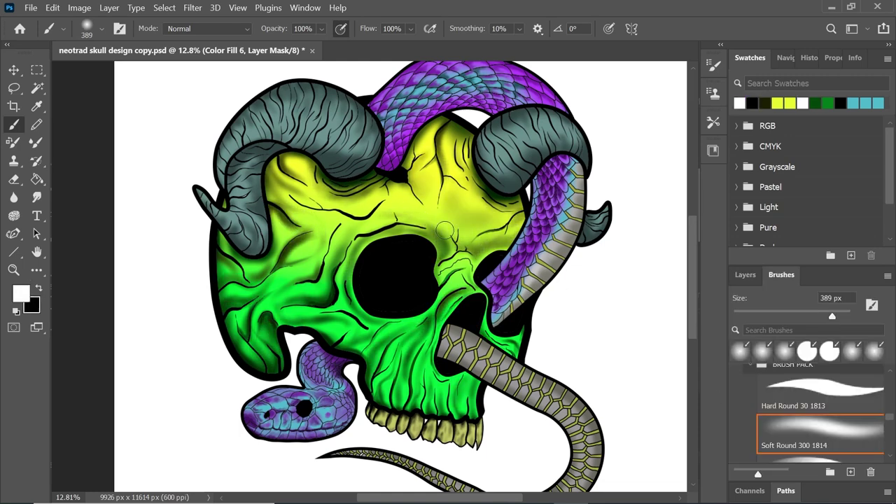
- Sketch the slit pupil in light blue on the clipped sketch layer with a 26 px brush, undoing a stray stroke
click(746, 275)
click(806, 432)
key(x)
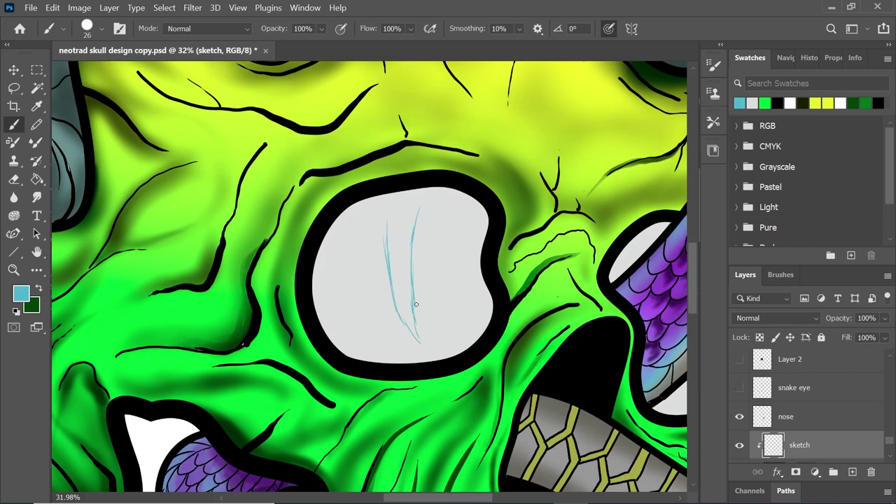
drag(385, 234, 402, 302)
key(ctrl+z)
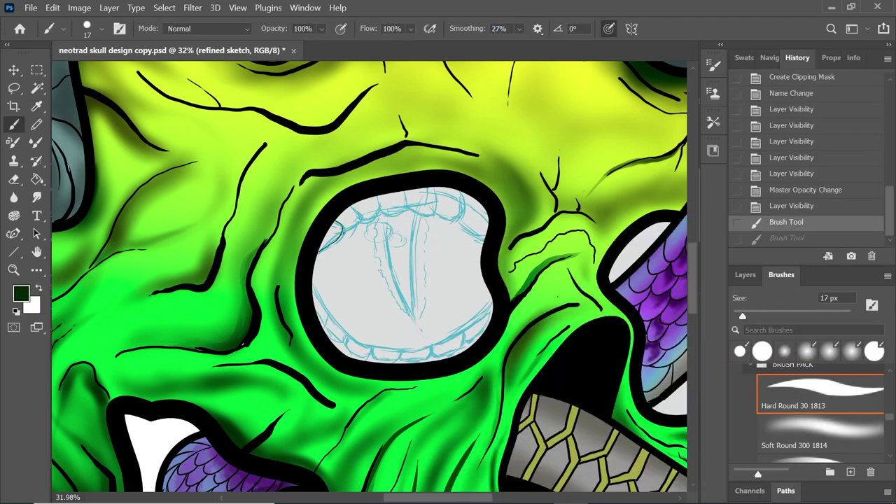
- Redraw the slit pupil in black over the blue guides on the refined sketch layer with a 17 px hard brush
key(ctrl+z)
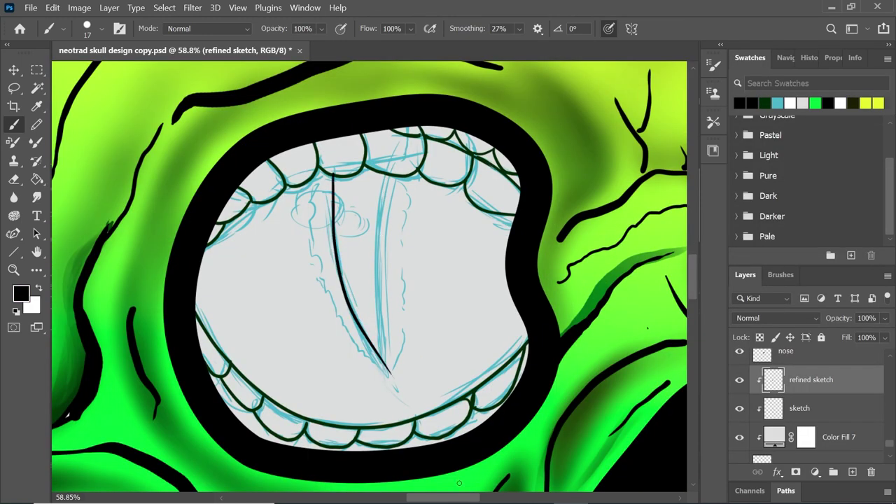
key(ctrl+z)
drag(332, 174, 381, 365)
drag(390, 175, 380, 364)
drag(391, 190, 382, 375)
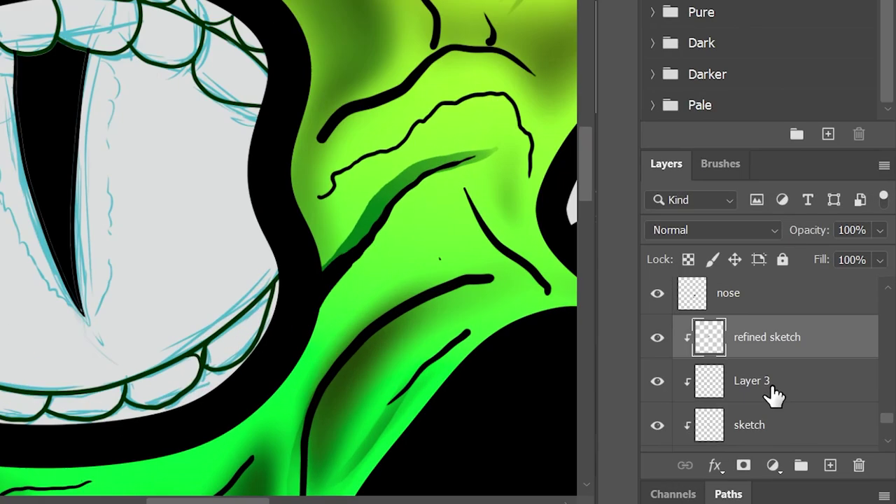
- Add a red solid colour fill clipped to the eyes and mask it away from the upper and lower eye scales
click(815, 472)
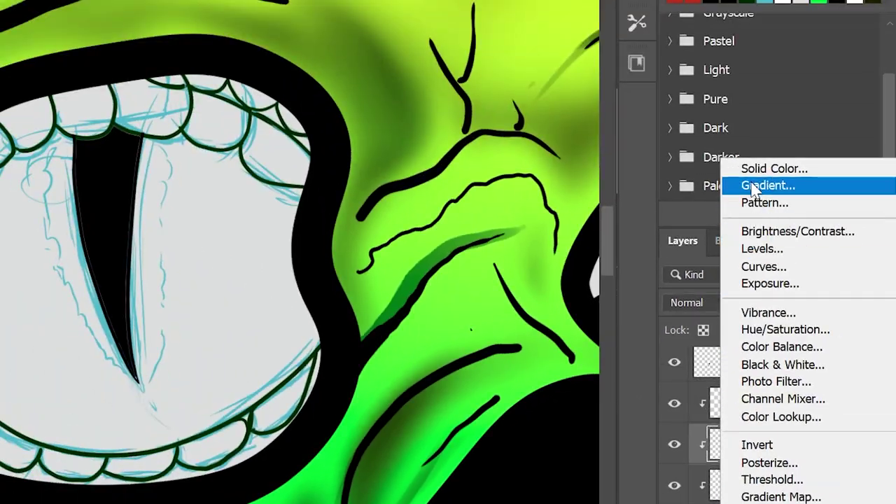
click(745, 167)
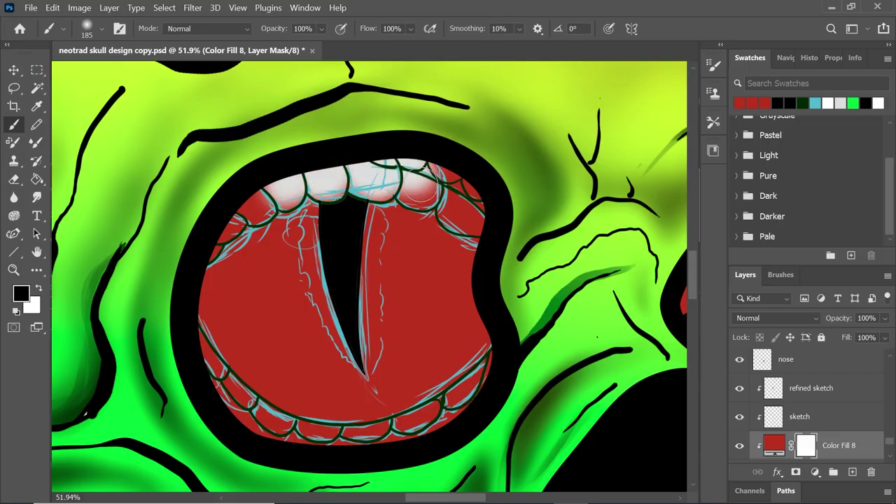
drag(421, 185, 467, 222)
click(780, 275)
mouse_move(212, 357)
mouse_down()
mouse_move(410, 446)
mouse_move(480, 371)
mouse_up()
- Add a layer named eye colour and brush soft orange along the lower edge of the iris
click(746, 275)
click(852, 471)
double_click(800, 418)
text(eye colour)
key(Return)
drag(210, 336, 290, 406)
- Add a layer named eye scales and paint the upper and lower scales around the eye bright green
click(852, 472)
text(eye scales)
drag(469, 210, 327, 183)
click(780, 275)
drag(211, 353, 308, 430)
drag(476, 375, 393, 429)
click(746, 275)
- Shade each upper eye scale in dark green with a textured brush on the eye scales layer
mouse_move(382, 192)
mouse_down()
mouse_move(358, 179)
mouse_move(392, 190)
mouse_up()
mouse_move(336, 173)
mouse_down()
mouse_move(315, 187)
mouse_move(338, 192)
mouse_up()
drag(298, 181, 231, 228)
click(14, 270)
drag(211, 259, 266, 259)
click(14, 125)
drag(255, 201, 237, 219)
drag(589, 145, 557, 152)
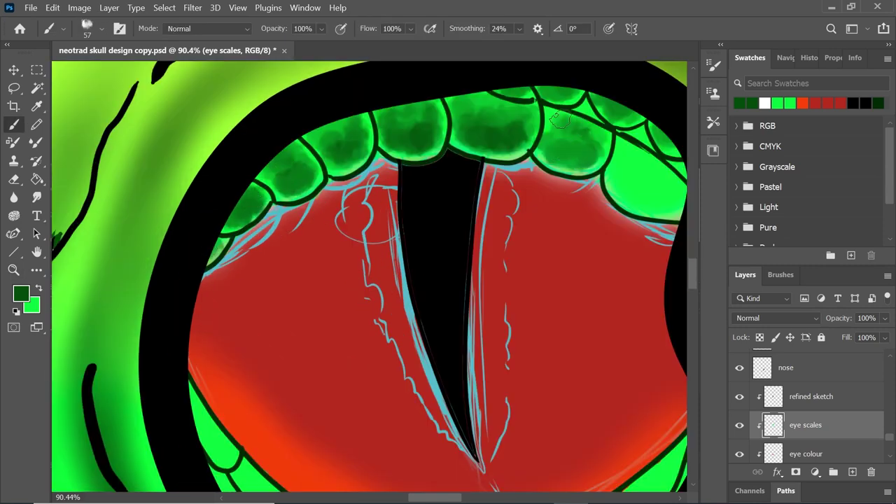
drag(354, 140, 333, 160)
drag(663, 202, 615, 192)
- Deepen the upper eye scales with very dark green strokes using the Soft Round 300 brush
click(14, 270)
click(14, 125)
click(781, 275)
click(821, 434)
mouse_move(420, 280)
mouse_down()
mouse_move(336, 280)
mouse_move(346, 299)
mouse_up()
drag(354, 301, 379, 319)
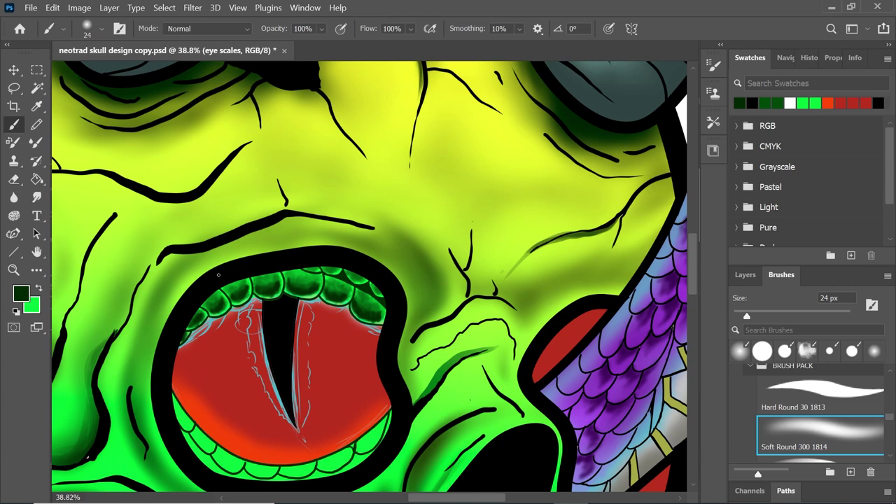
- Touch up the upper scales in dark green with the Forme échantillonnée 22 brush at 24 px
click(745, 275)
key(x)
click(812, 411)
click(781, 275)
click(820, 413)
click(764, 103)
mouse_move(342, 277)
mouse_down()
mouse_move(316, 273)
mouse_move(332, 276)
mouse_up()
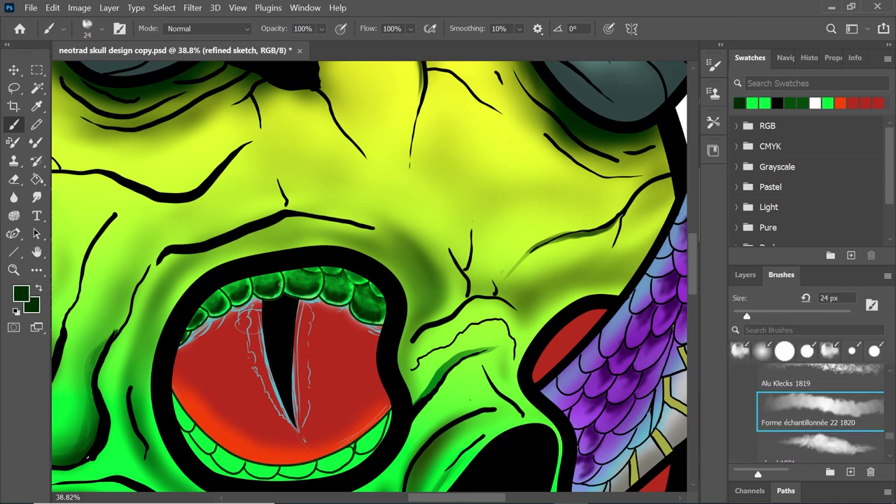
- Colour the lower eye scales on the eye scales layer with a textured 56 px brush in a custom yellowish green
drag(694, 286, 695, 306)
click(745, 275)
click(812, 420)
click(802, 103)
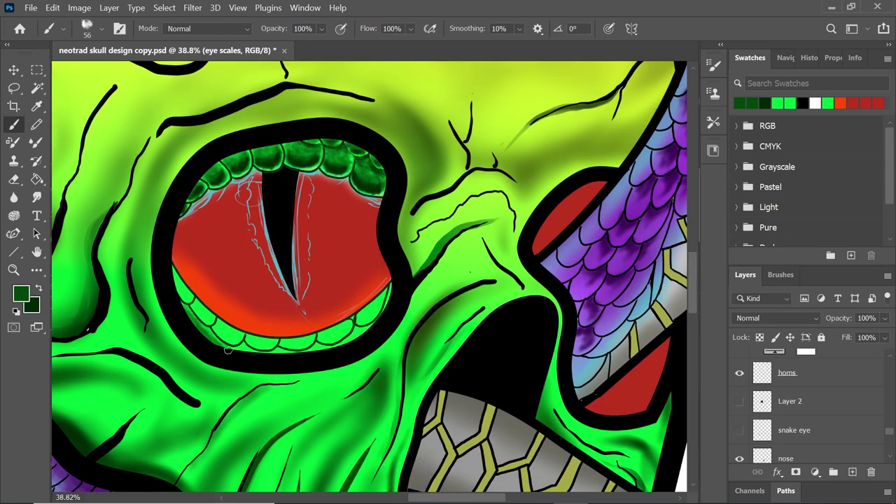
click(21, 293)
click(624, 379)
click(583, 298)
click(759, 248)
drag(189, 297, 201, 308)
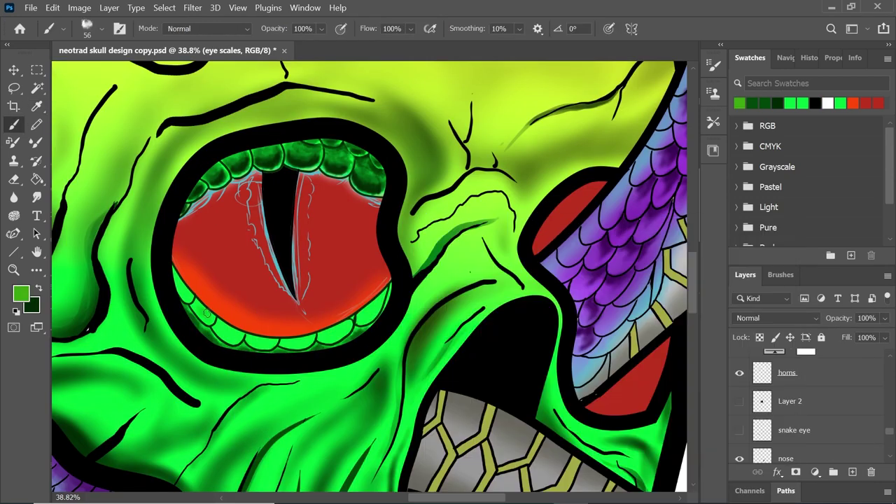
scroll(222, 312, up, 3)
mouse_move(250, 340)
mouse_down()
mouse_move(294, 356)
mouse_move(363, 343)
mouse_up()
- Pick a darker green and add shading strokes to the lower eye scales
click(21, 294)
click(546, 374)
click(745, 256)
drag(186, 314, 160, 290)
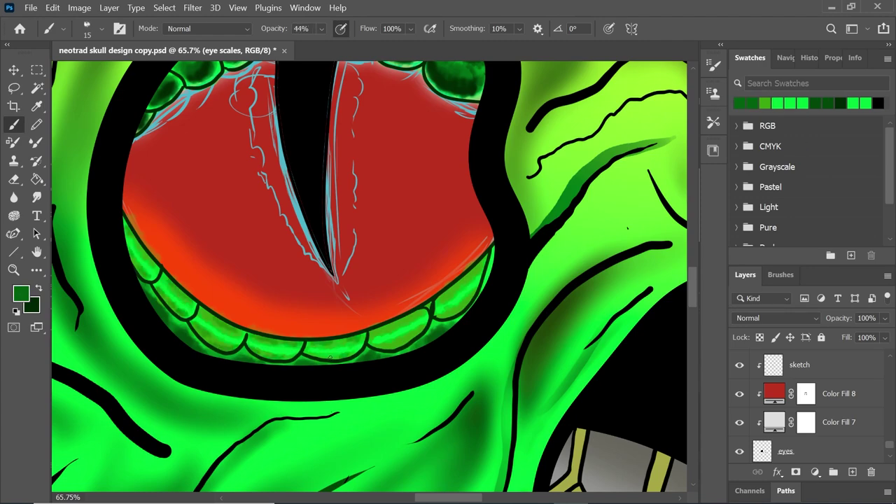
- Add a clipped layer above the eye colour layer and name it eye colour yellow
scroll(302, 292, down, 3)
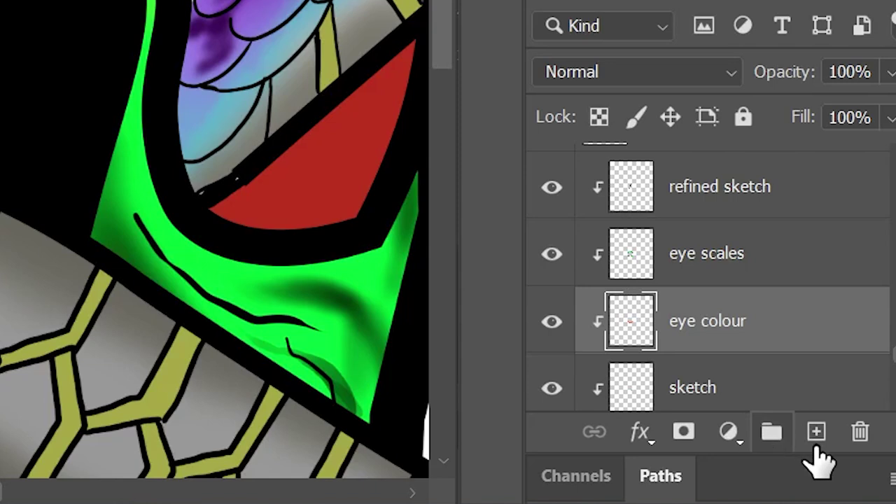
click(816, 435)
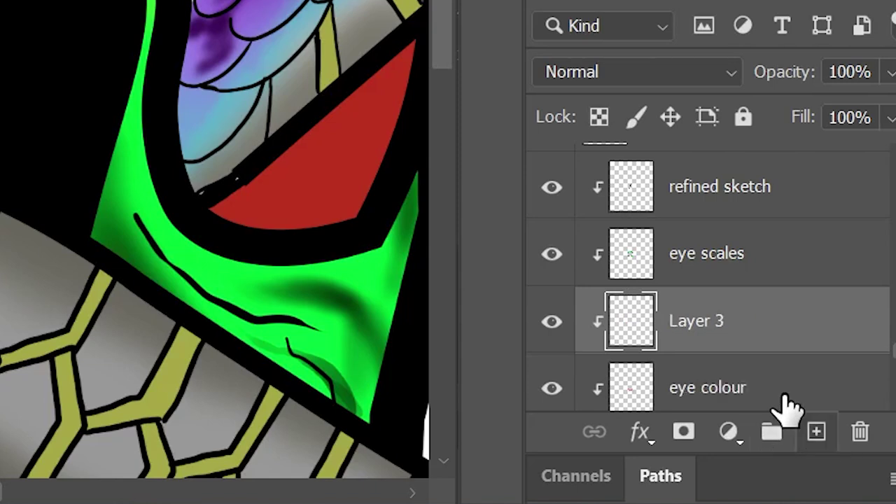
double_click(695, 322)
text(eye colour yellow)
key(Return)
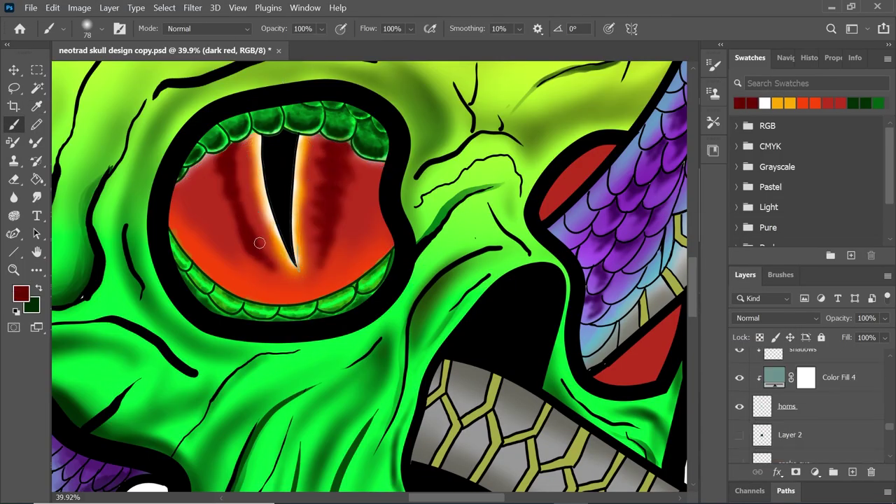
- Brush dark red shading into the outer iris on the dark red layer with a 78 px soft brush
drag(260, 242, 215, 156)
mouse_move(172, 228)
mouse_down()
mouse_move(172, 196)
mouse_move(190, 182)
mouse_move(213, 265)
mouse_up()
key(e)
click(781, 275)
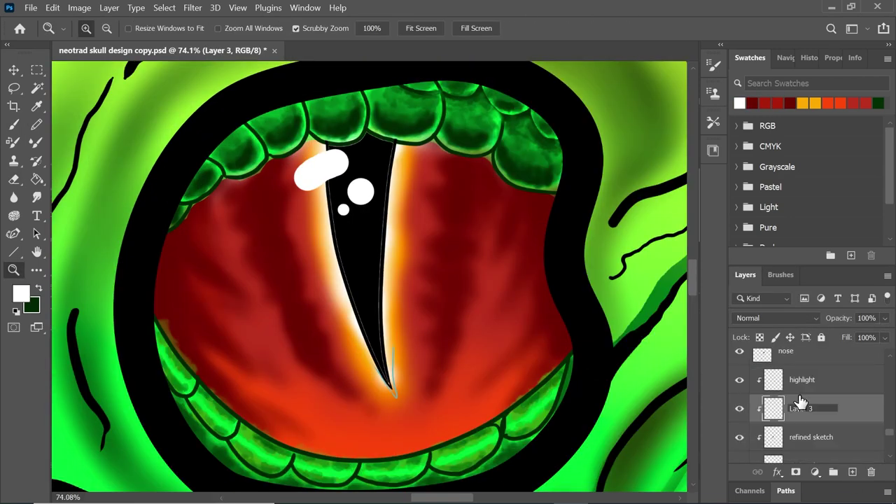
- Paint fine pale veins branching outward from both sides of the pupil on the eye veins layer
key(b)
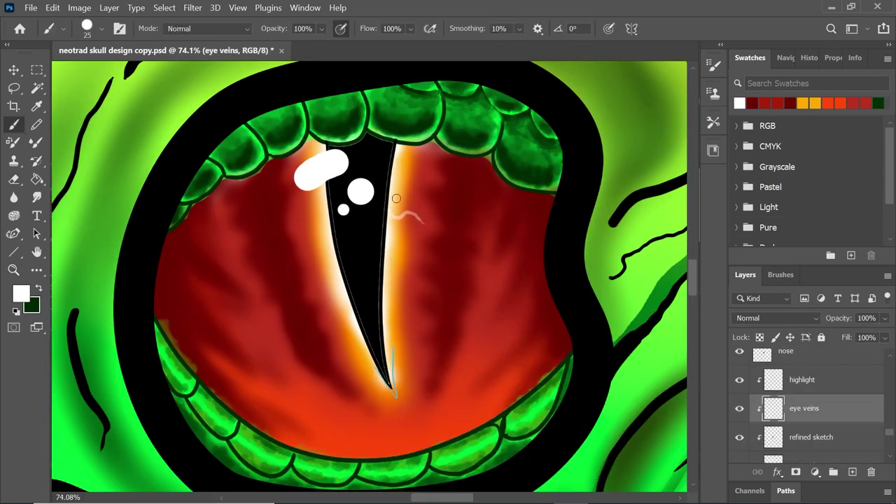
click(341, 29)
drag(393, 196, 418, 204)
drag(319, 218, 283, 222)
drag(319, 236, 277, 250)
drag(325, 269, 303, 284)
drag(398, 175, 432, 156)
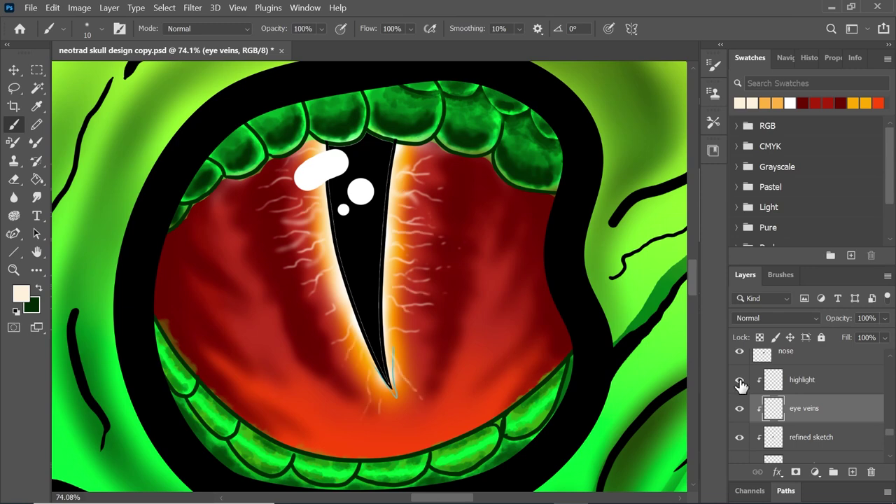
- Clean up the pupil's edges on the refined sketch layer and fill its gaps in black with a 6 px brush
click(811, 437)
key(e)
scroll(383, 371, up, 8)
right_click(420, 250)
drag(343, 361, 401, 430)
key(b)
key(x)
key(d)
drag(323, 241, 406, 420)
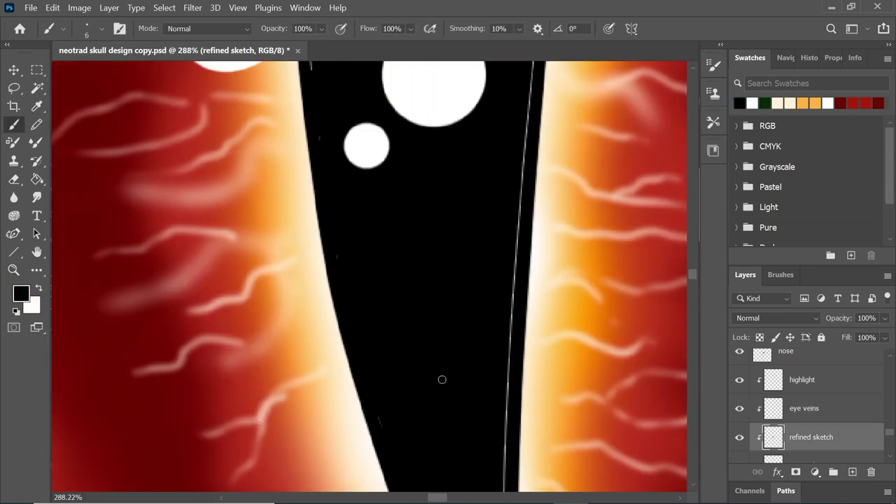
drag(381, 227, 349, 227)
drag(441, 295, 464, 69)
- Draw long thin cream veins across the outer iris on the eye veins layer with a 6 px brush
key(z)
drag(404, 340, 350, 310)
click(804, 408)
click(778, 103)
drag(501, 321, 442, 352)
drag(500, 347, 445, 399)
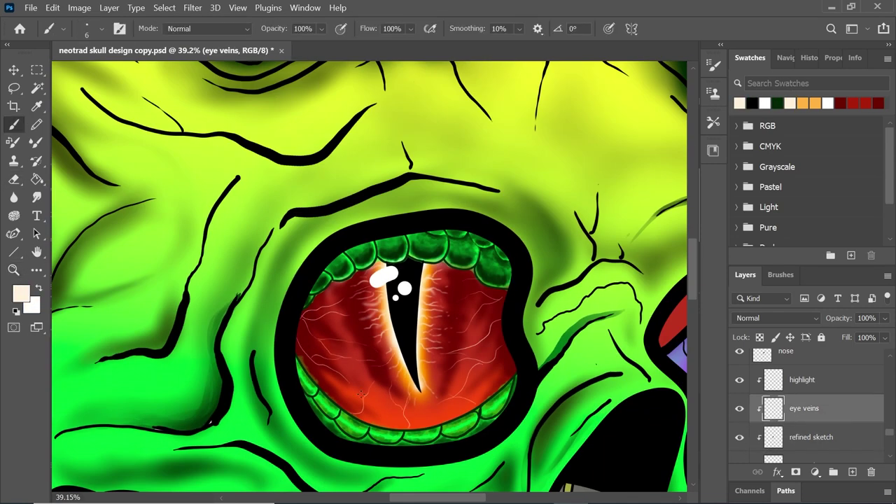
- Add a layer named deep red directly above the dark red layer and set the brush smoothing to 35%
click(852, 471)
double_click(804, 408)
text(deep red)
drag(470, 29, 490, 37)
drag(803, 408, 804, 451)
- Shade the outer iris in deep red with a 196 px soft brush and brush along its lower edge on the eye colour yellow layer
drag(312, 296, 354, 340)
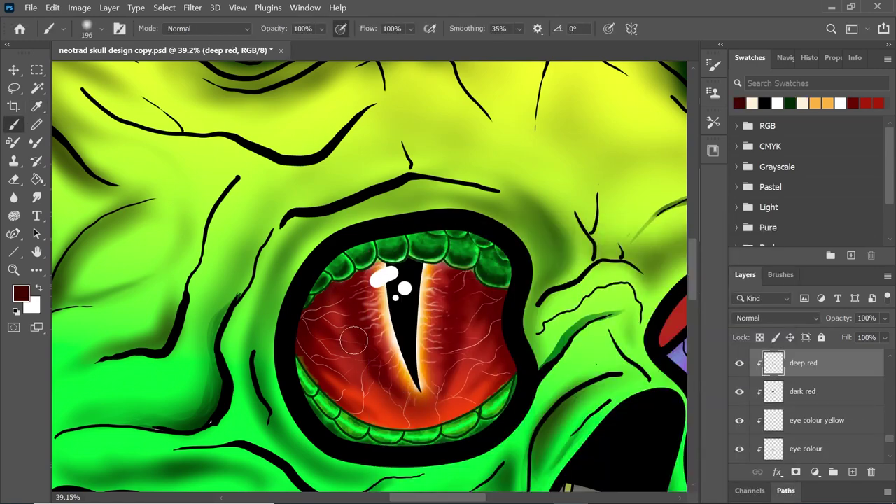
click(816, 421)
drag(357, 414, 486, 413)
- Add a clipped layer named highlight lower between the eye veins and highlight layers
click(852, 471)
double_click(802, 408)
text(highlight lower)
key(Return)
key(z)
drag(360, 352, 294, 314)
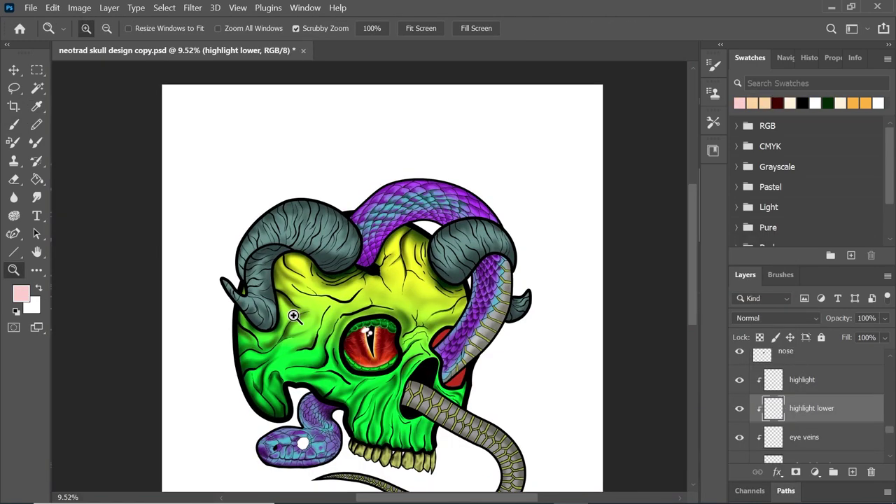
- Pick a grey and brush soft highlights onto the snake's black eye on the snake eye higlight layer with a 39 px brush
drag(457, 359, 483, 359)
click(803, 398)
click(21, 293)
click(600, 367)
click(758, 242)
drag(418, 331, 442, 307)
drag(473, 392, 440, 420)
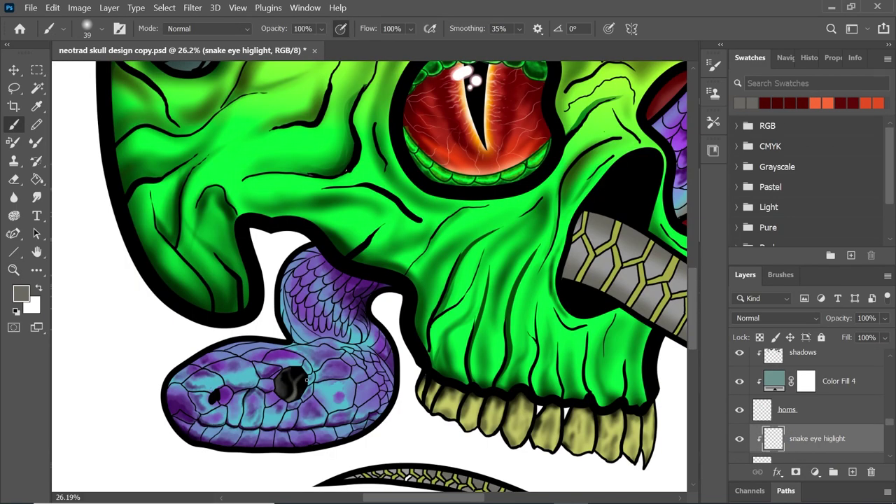
- Add pale green highlights beside the skull's creases on the skull highlights layer with a 25 px soft brush
scroll(296, 378, up, 5)
key(z)
key(d)
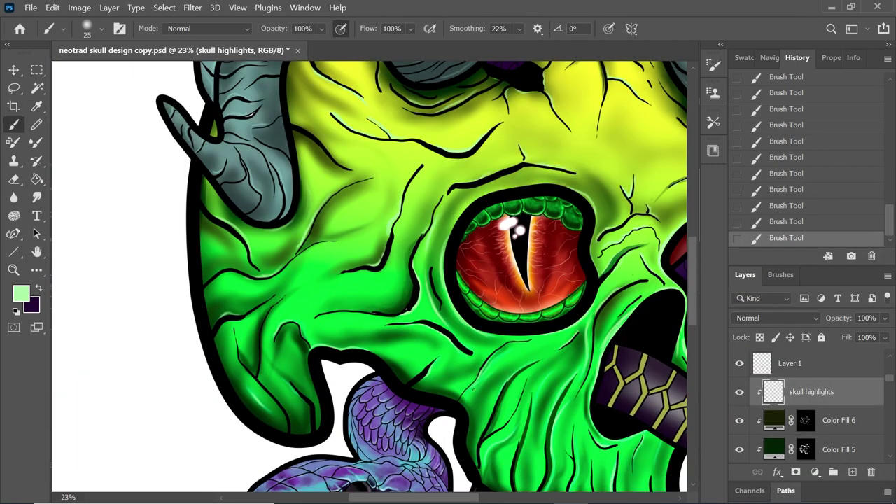
- Brighten the scales of the snake's head and neck in light blue with a 66 px soft brush
scroll(608, 356, down, 5)
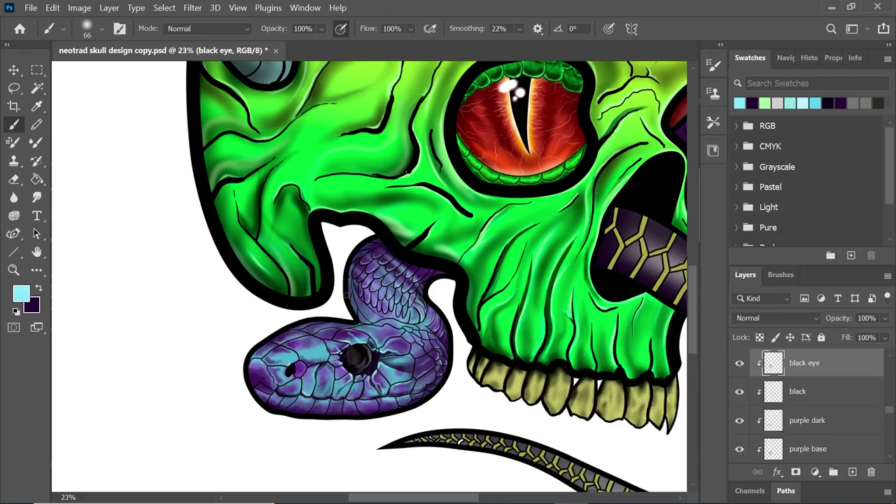
right_click(391, 294)
click(388, 394)
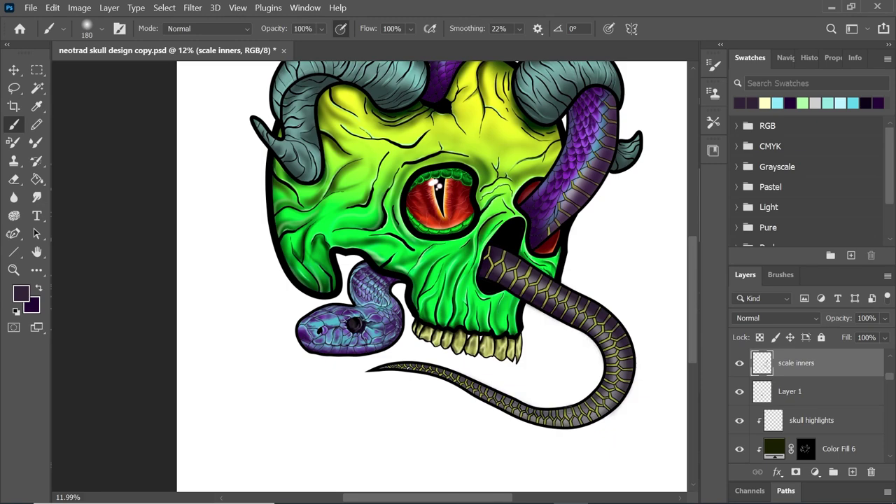
- Brush broad pale yellow and light green highlights across the skull's forehead, temple and cheek
right_click(550, 256)
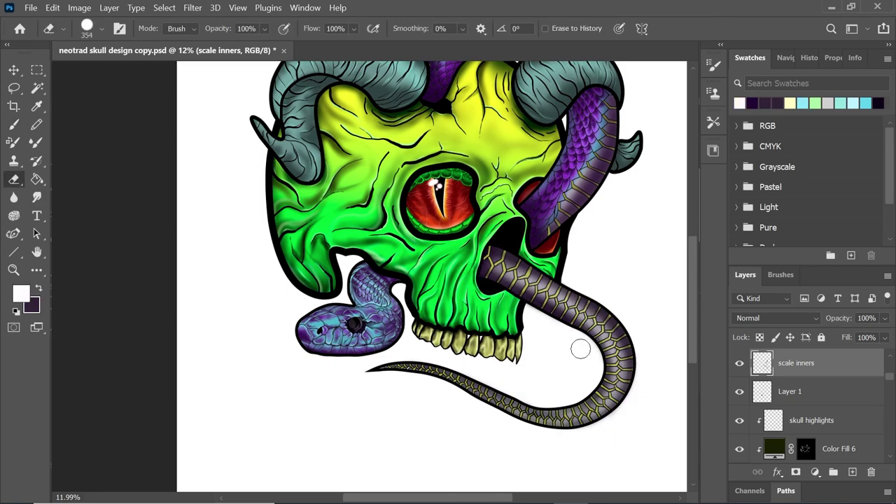
key(Return)
key(b)
drag(474, 148, 495, 183)
drag(308, 269, 323, 292)
drag(357, 160, 308, 213)
drag(289, 248, 308, 282)
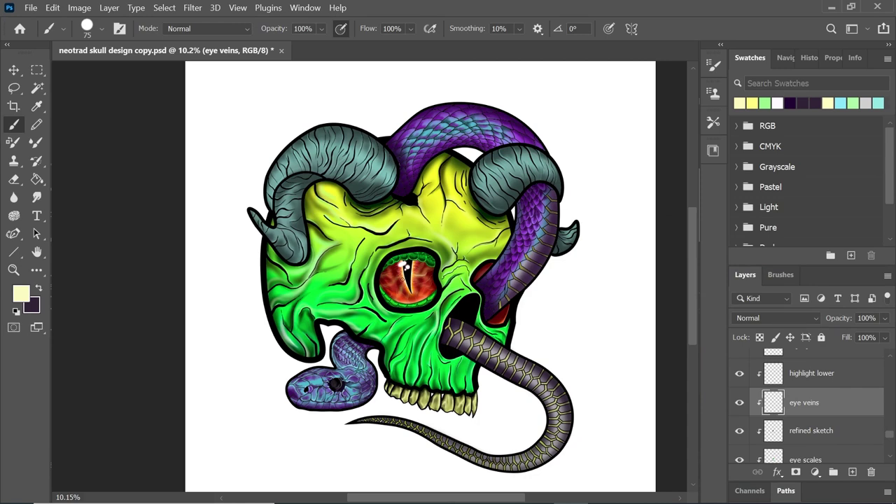
- Strengthen the cream eye veins and shade the lower eye scales in dark green on the refined sketch layer with a 75 px soft brush
drag(392, 277, 435, 261)
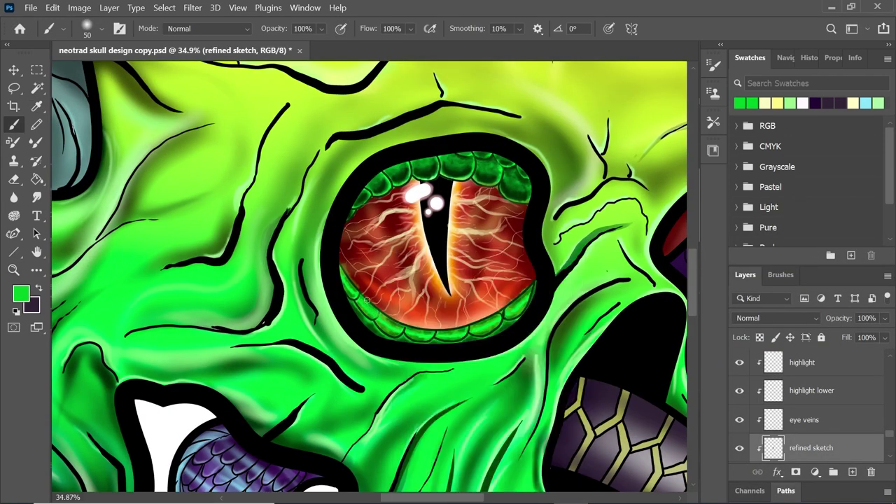
mouse_move(347, 284)
mouse_down()
mouse_move(374, 313)
mouse_move(461, 330)
mouse_up()
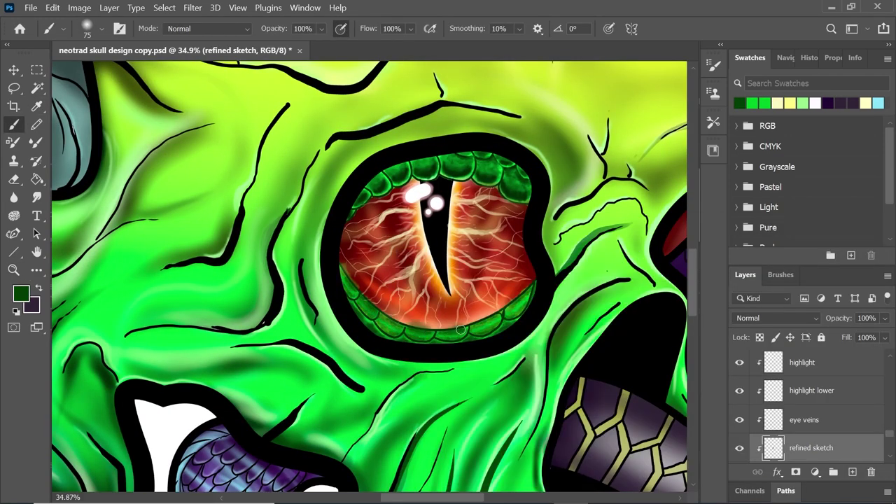
key(e)
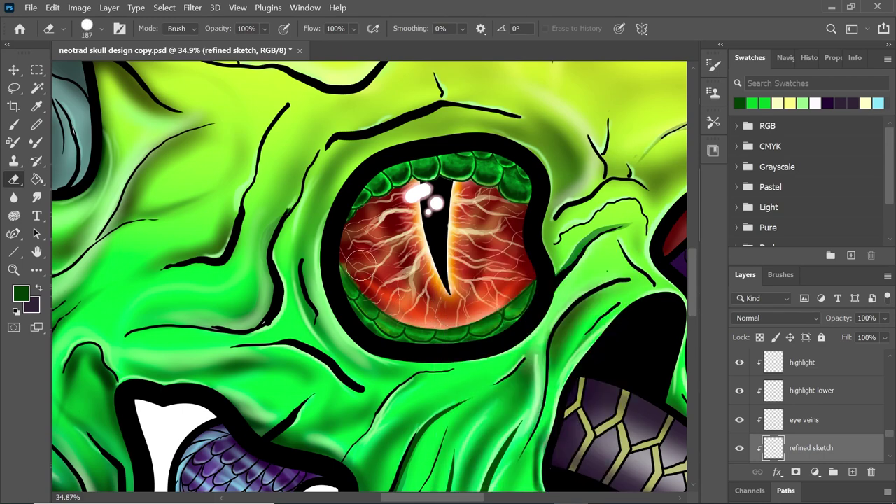
key(z)
key(ctrl+0)
- Name the parchment layer background and stretch it behind the artwork to 625.29% width and 664.24% height
double_click(790, 448)
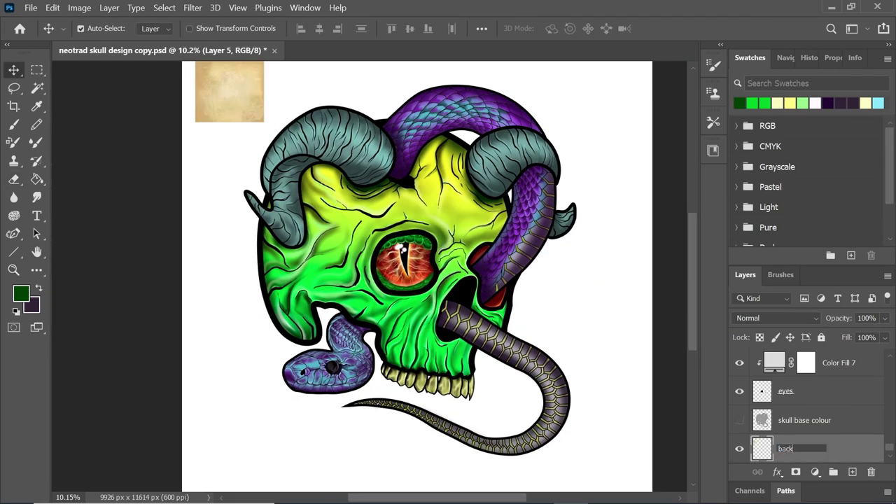
click(52, 7)
click(140, 301)
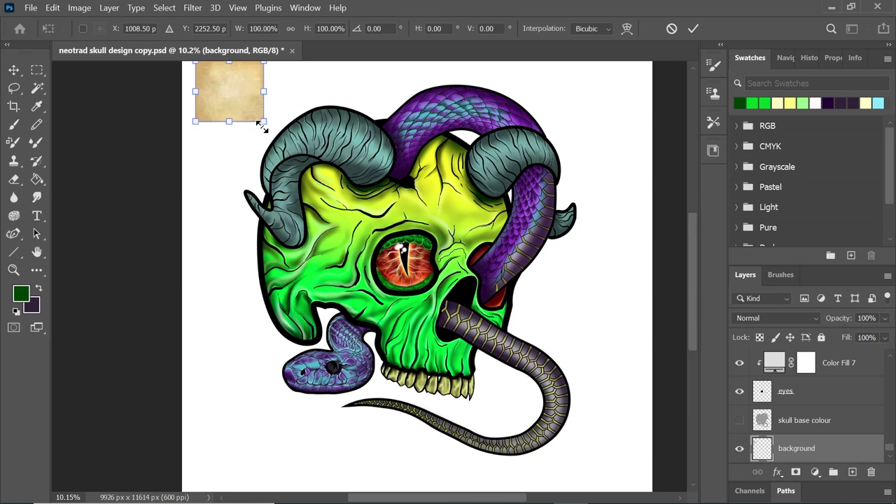
drag(262, 122, 636, 448)
scroll(572, 410, up, 1)
drag(195, 288, 206, 262)
scroll(206, 258, up, 1)
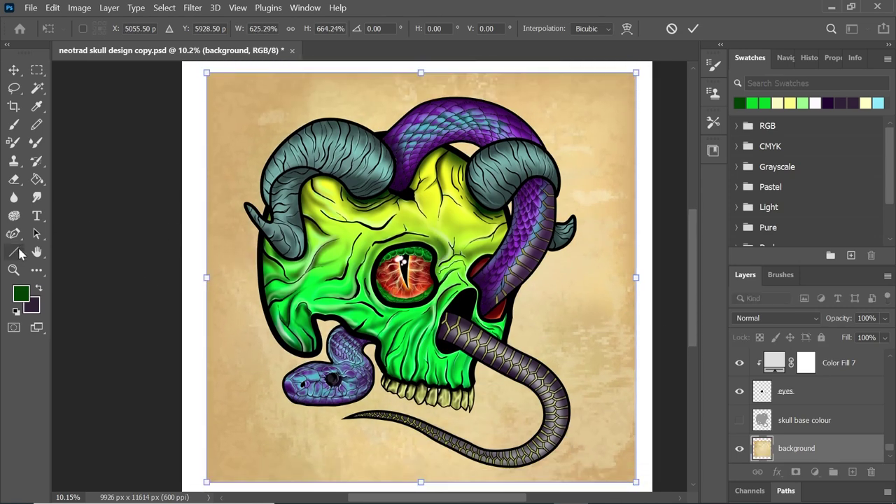
key(Return)
- Crop the canvas to the parchment background and place the portrait logo from its own document in the upper right corner of the artwork
click(14, 106)
drag(208, 74, 644, 486)
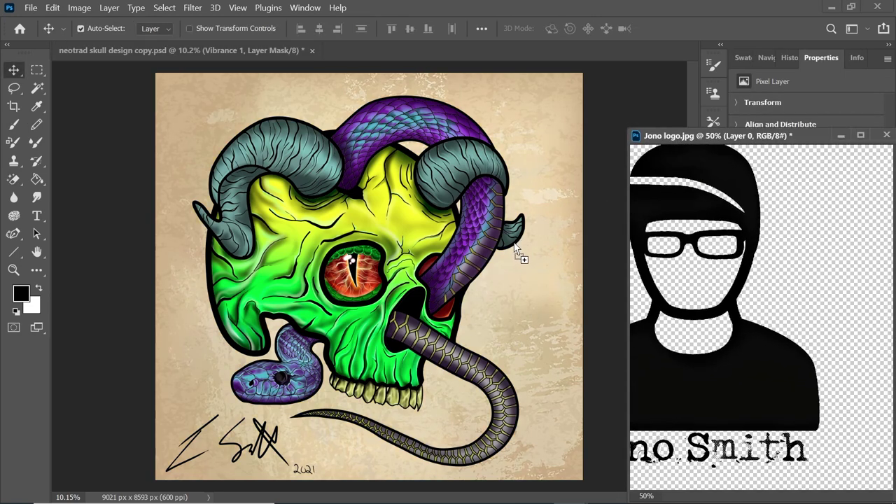
drag(516, 249, 483, 240)
drag(541, 278, 571, 124)
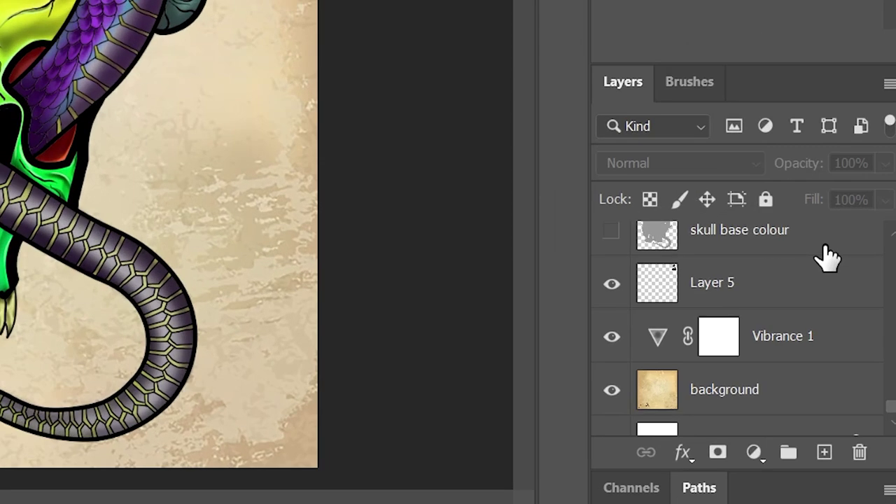
- Select all artwork layers from skull base colour upward and merge them into one layer, checking it by toggling its visibility
ctrl+click(825, 248)
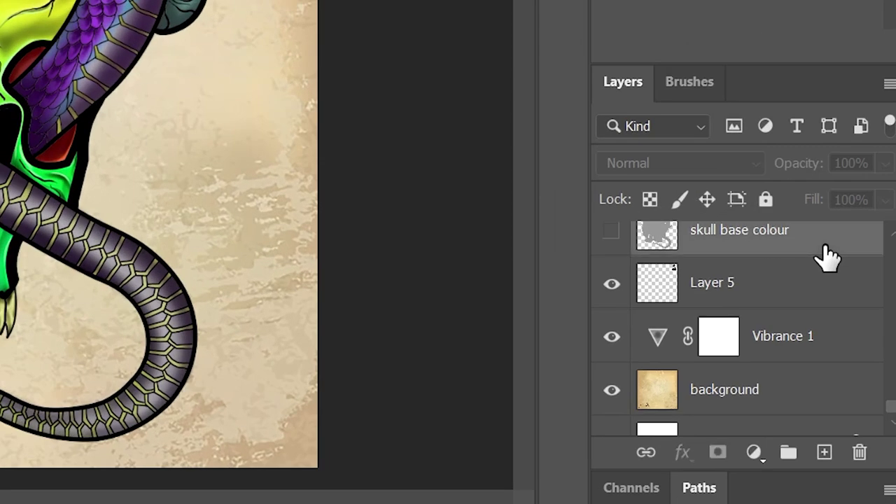
scroll(827, 253, up, 5)
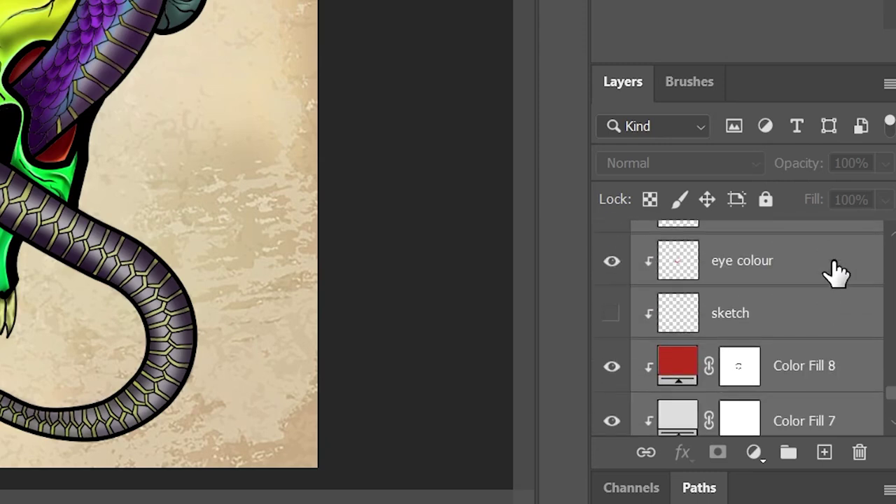
right_click(837, 273)
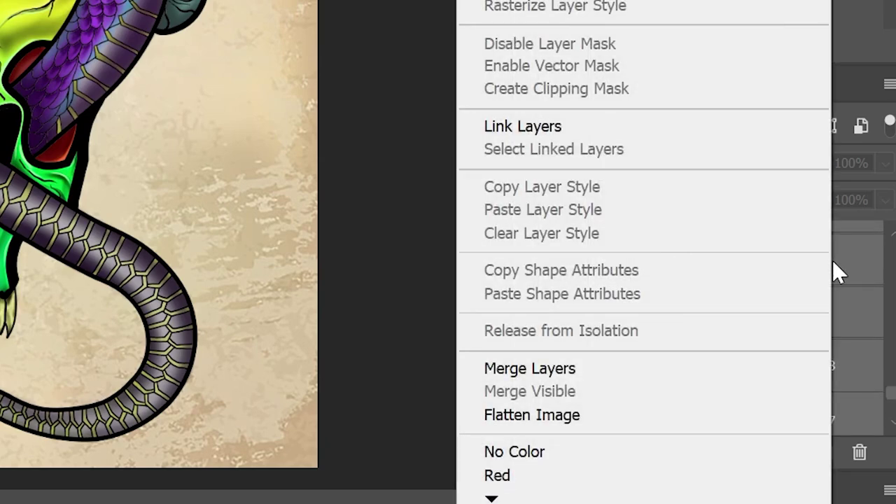
click(679, 375)
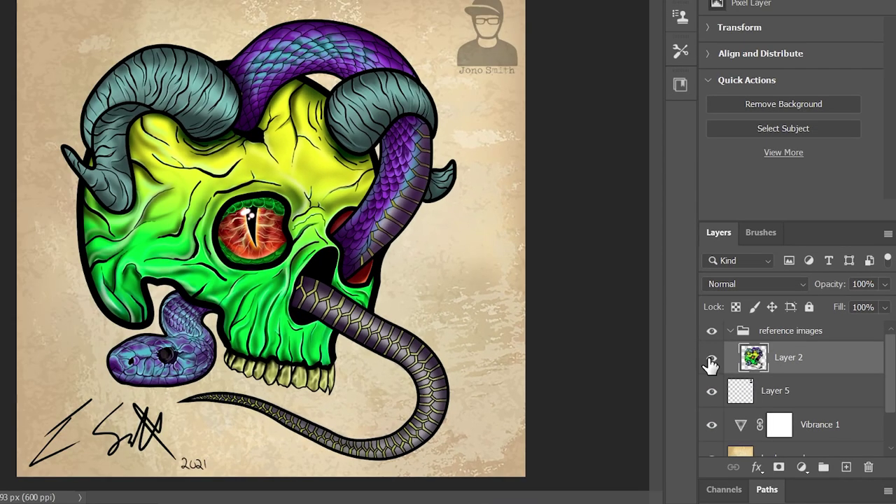
click(611, 281)
click(711, 361)
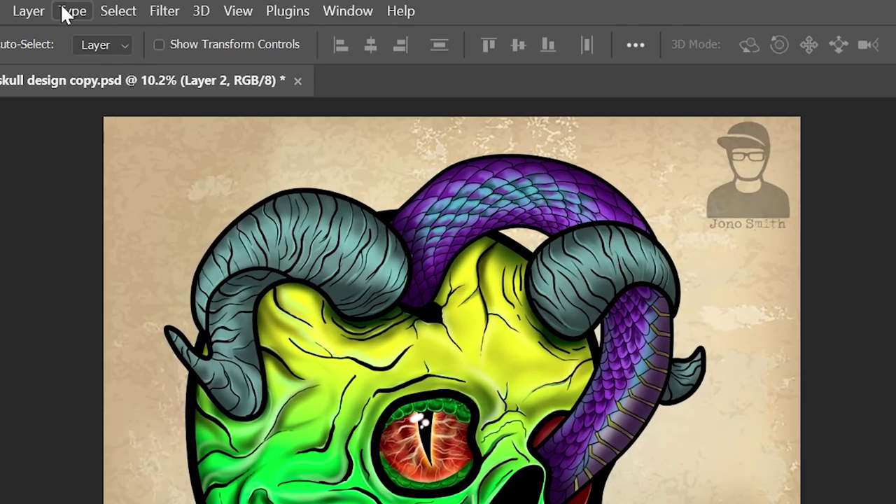
- Open the Camera Raw Filter on the merged artwork layer and set the contrast to +1 after trying stronger values
click(164, 10)
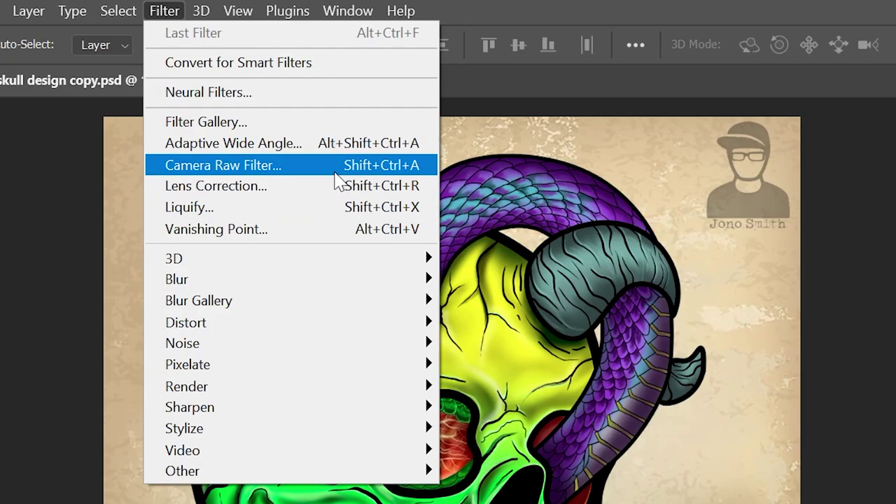
click(334, 172)
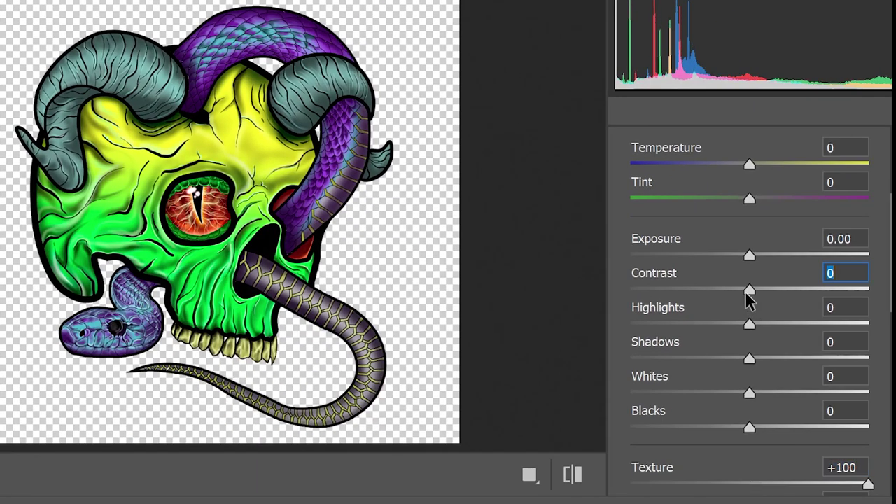
drag(746, 293, 799, 285)
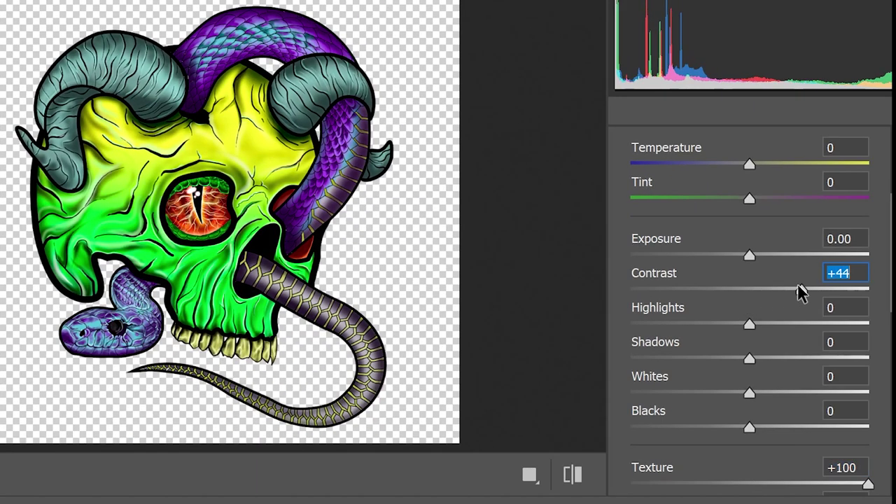
drag(803, 286, 883, 288)
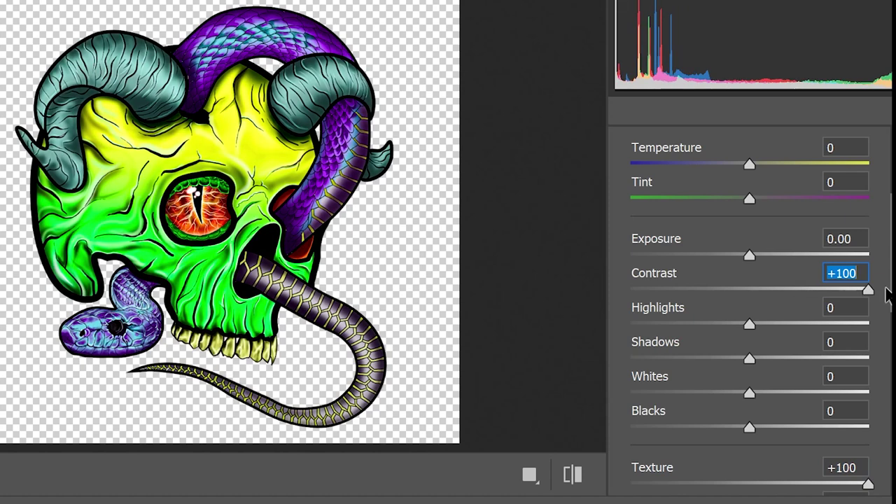
drag(868, 294, 808, 288)
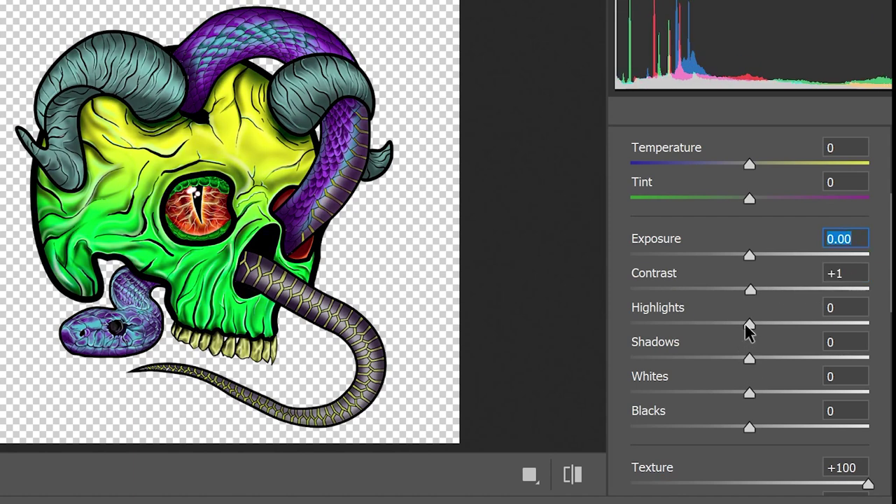
- Set the blacks to +5 and lower the clarity in the Camera Raw Filter
scroll(743, 299, down, 4)
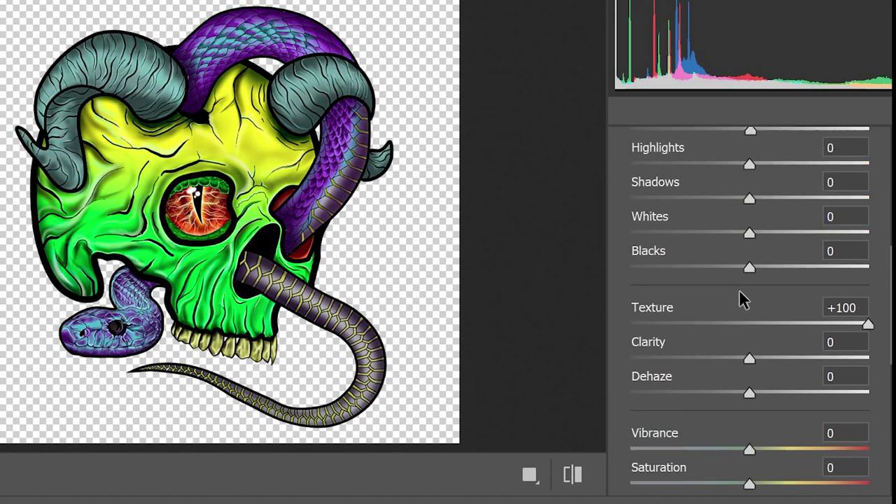
drag(747, 268, 755, 250)
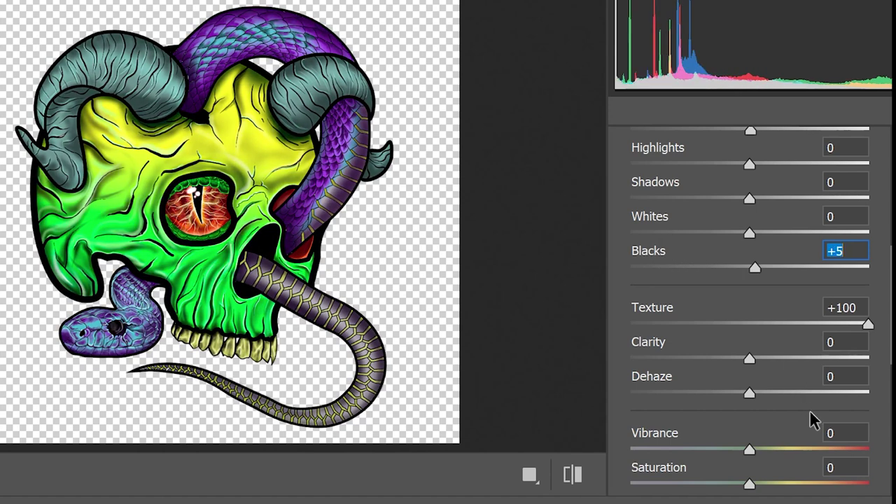
drag(749, 359, 723, 362)
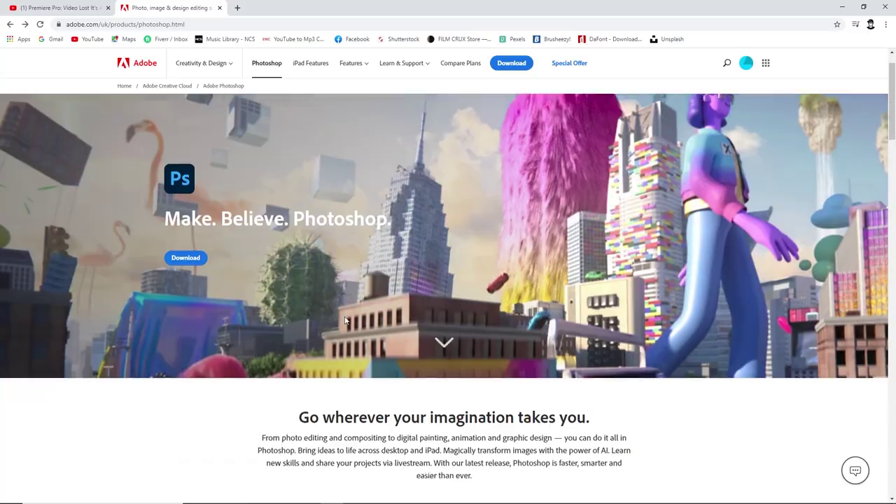
- Switch to the browser, review Adobe's Photoshop product page and open the overview of all plans and pricing
scroll(367, 324, down, 6)
scroll(367, 324, down, 9)
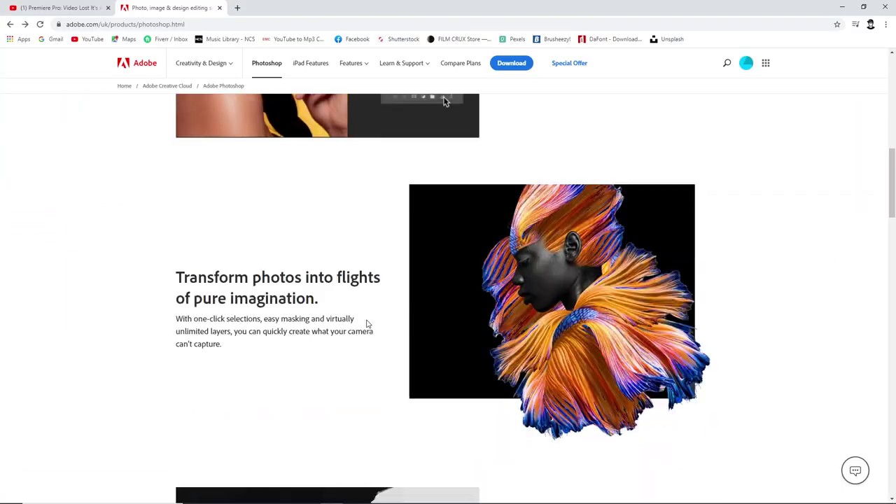
scroll(367, 324, down, 7)
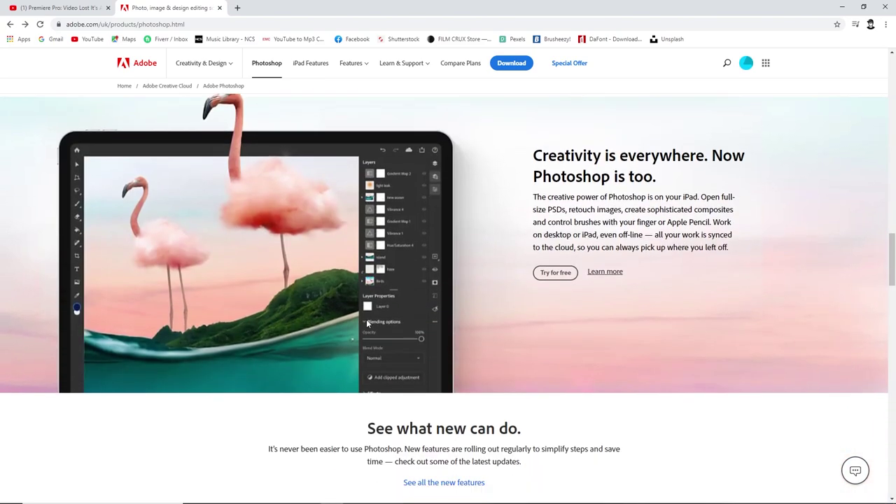
click(204, 63)
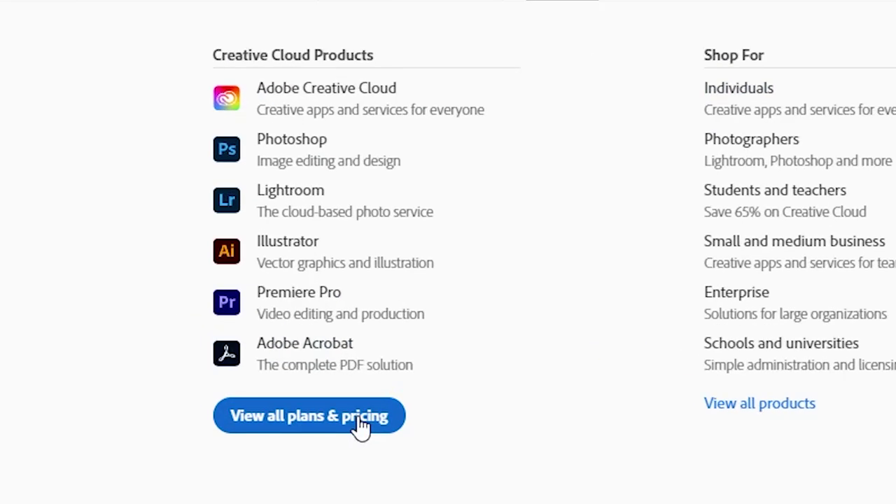
click(362, 420)
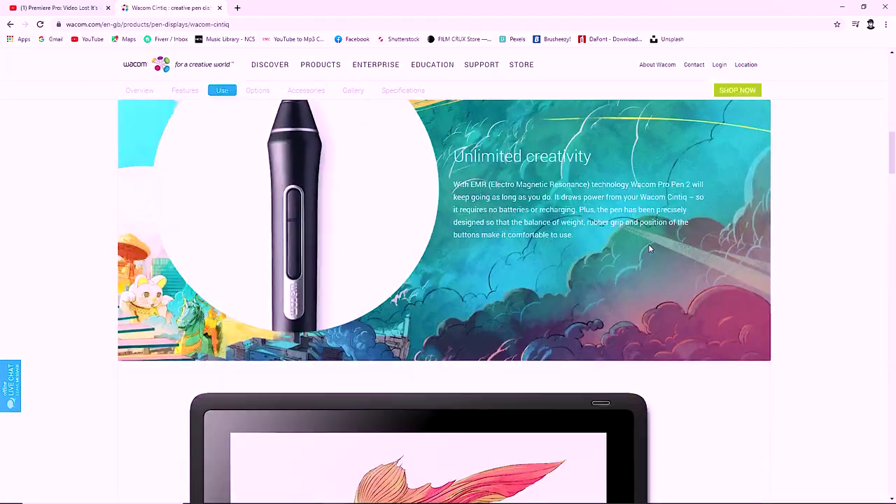
- Examine the pen and display features on the Wacom Cintiq product page
scroll(648, 245, down, 5)
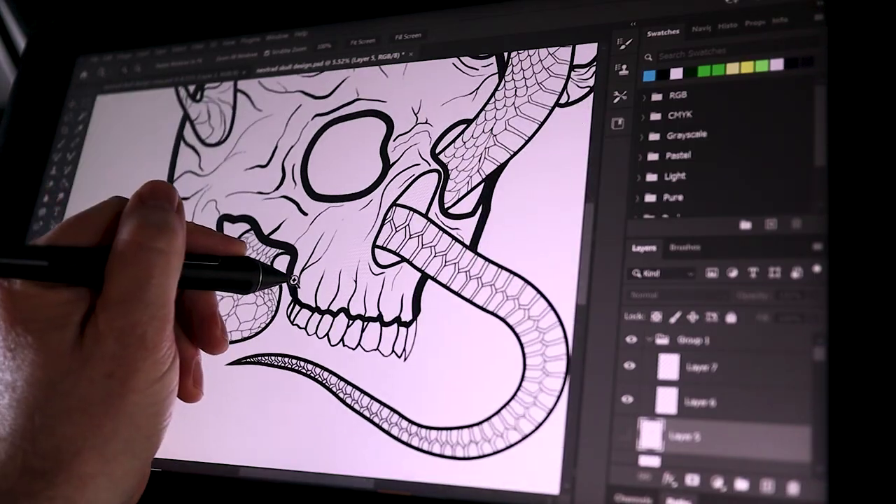
drag(339, 151, 290, 245)
click(626, 434)
click(693, 372)
mouse_move(311, 197)
mouse_down()
mouse_move(293, 235)
mouse_move(320, 230)
mouse_move(308, 280)
mouse_move(299, 278)
mouse_up()
drag(356, 184, 308, 258)
drag(284, 182, 309, 291)
drag(355, 162, 312, 280)
drag(240, 230, 278, 179)
drag(282, 181, 307, 167)
drag(307, 167, 341, 163)
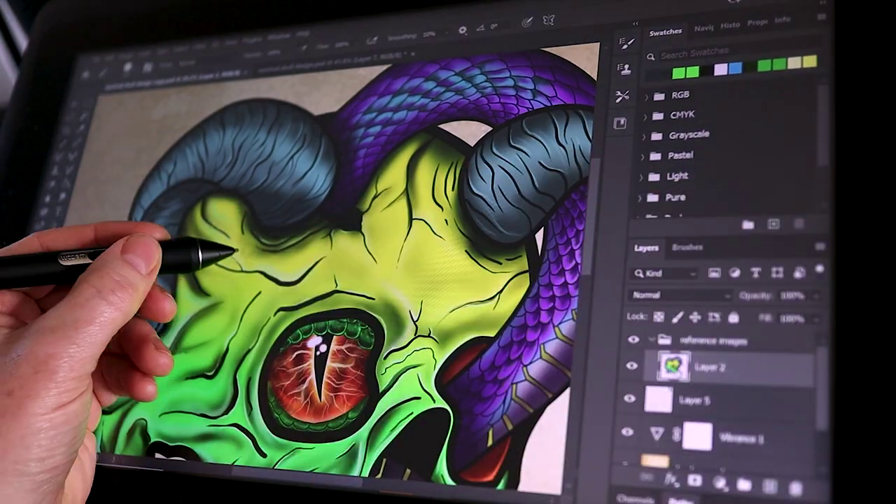
right_click(255, 233)
click(274, 345)
click(275, 214)
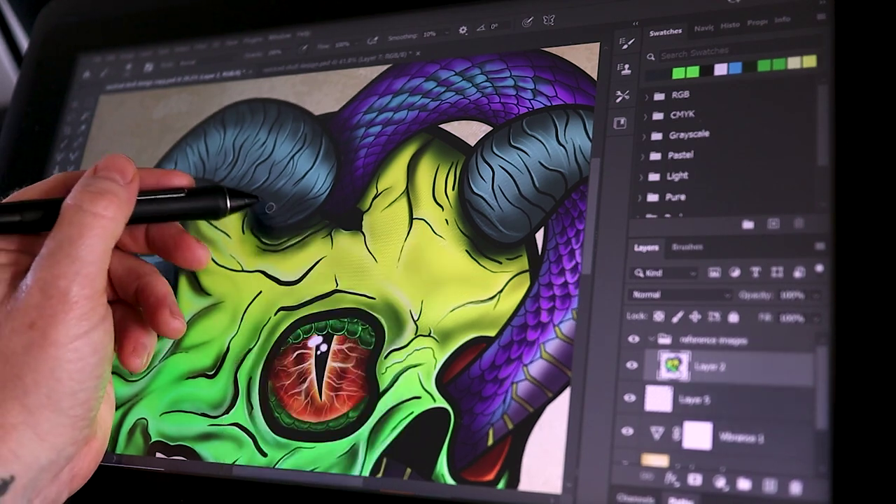
click(49, 242)
mouse_move(231, 208)
mouse_down()
mouse_move(268, 210)
mouse_move(238, 210)
mouse_up()
click(40, 242)
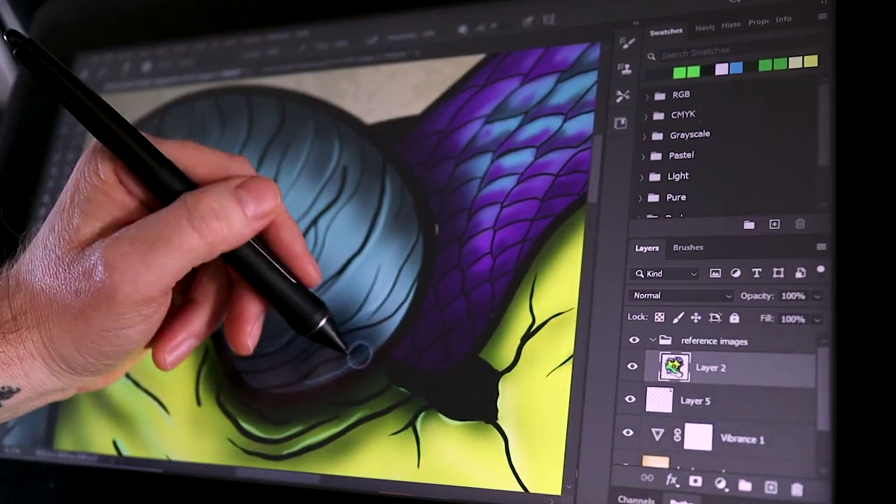
mouse_move(360, 354)
mouse_down()
mouse_move(327, 354)
mouse_move(301, 381)
mouse_up()
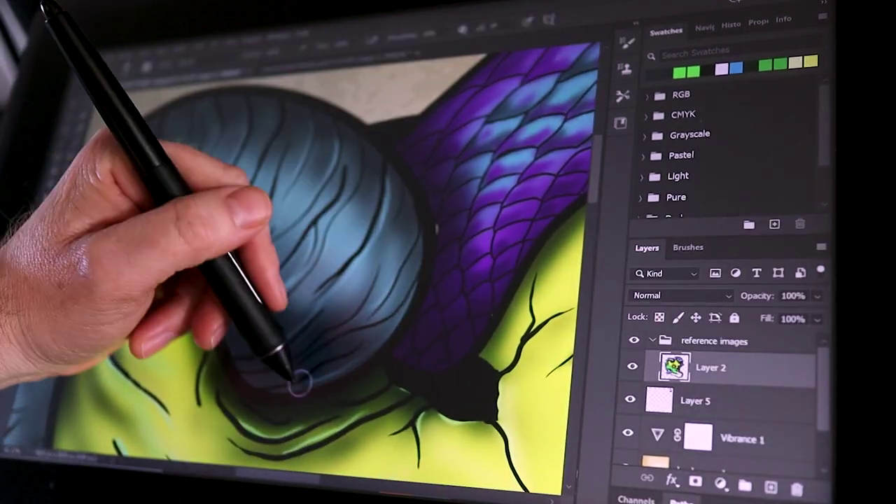
mouse_move(240, 369)
mouse_down()
mouse_move(261, 324)
mouse_move(276, 320)
mouse_up()
key(ctrl+0)
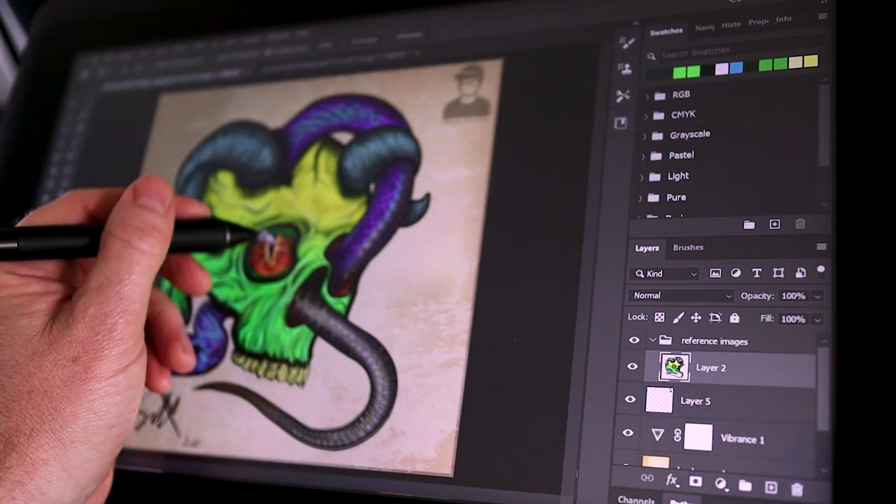